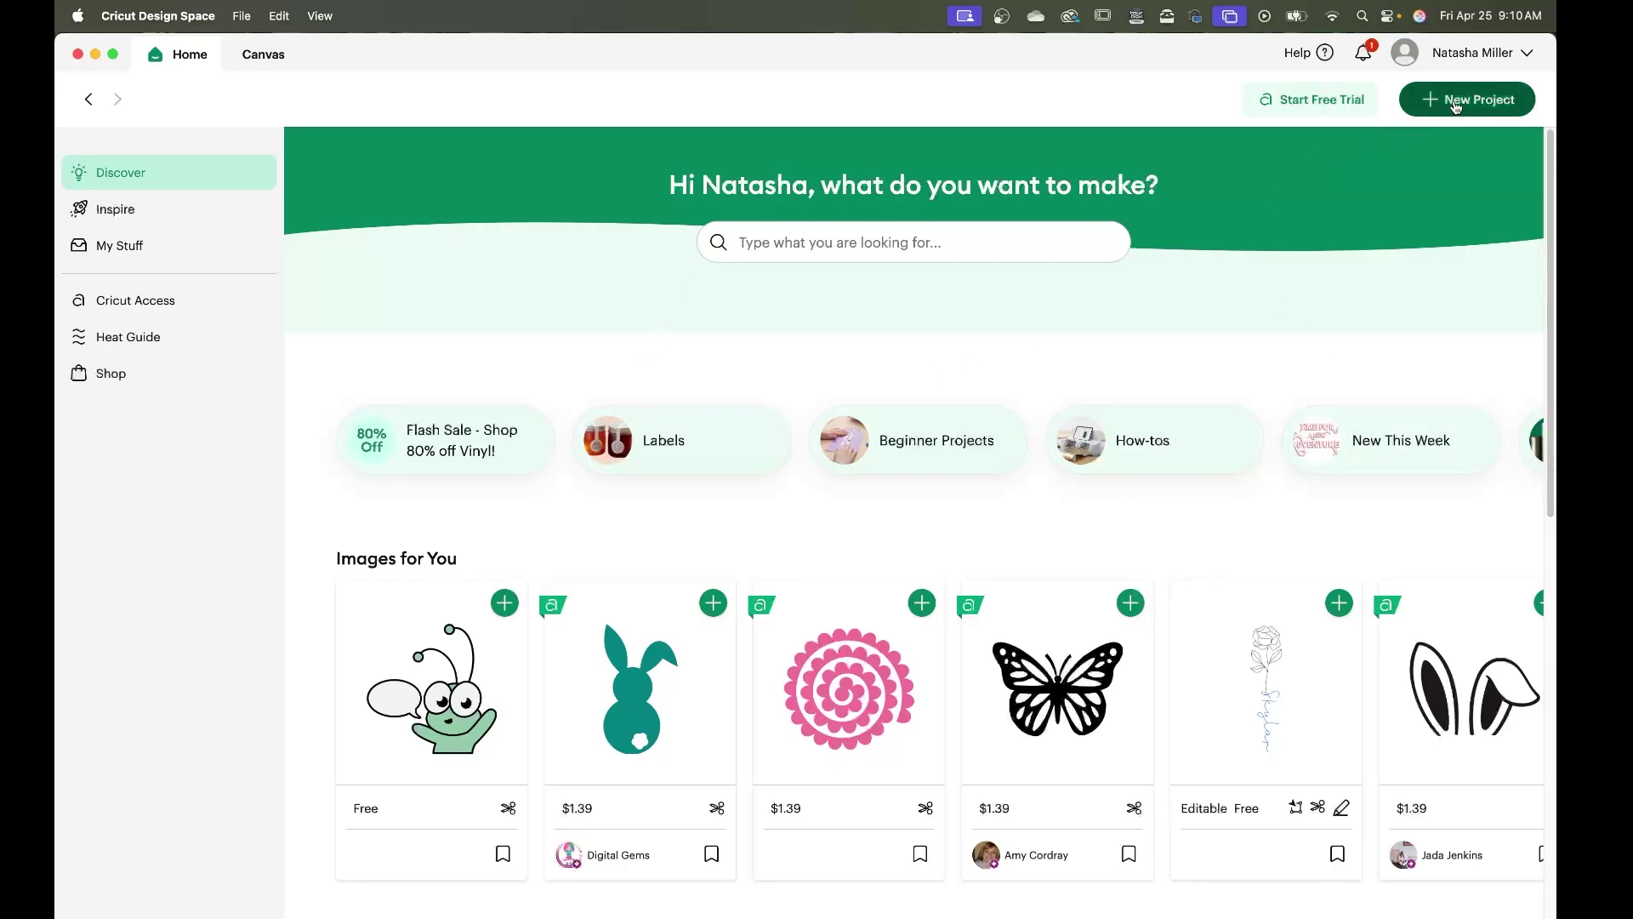
Start a new blank Untitled Project from the Home page.
click(1457, 106)
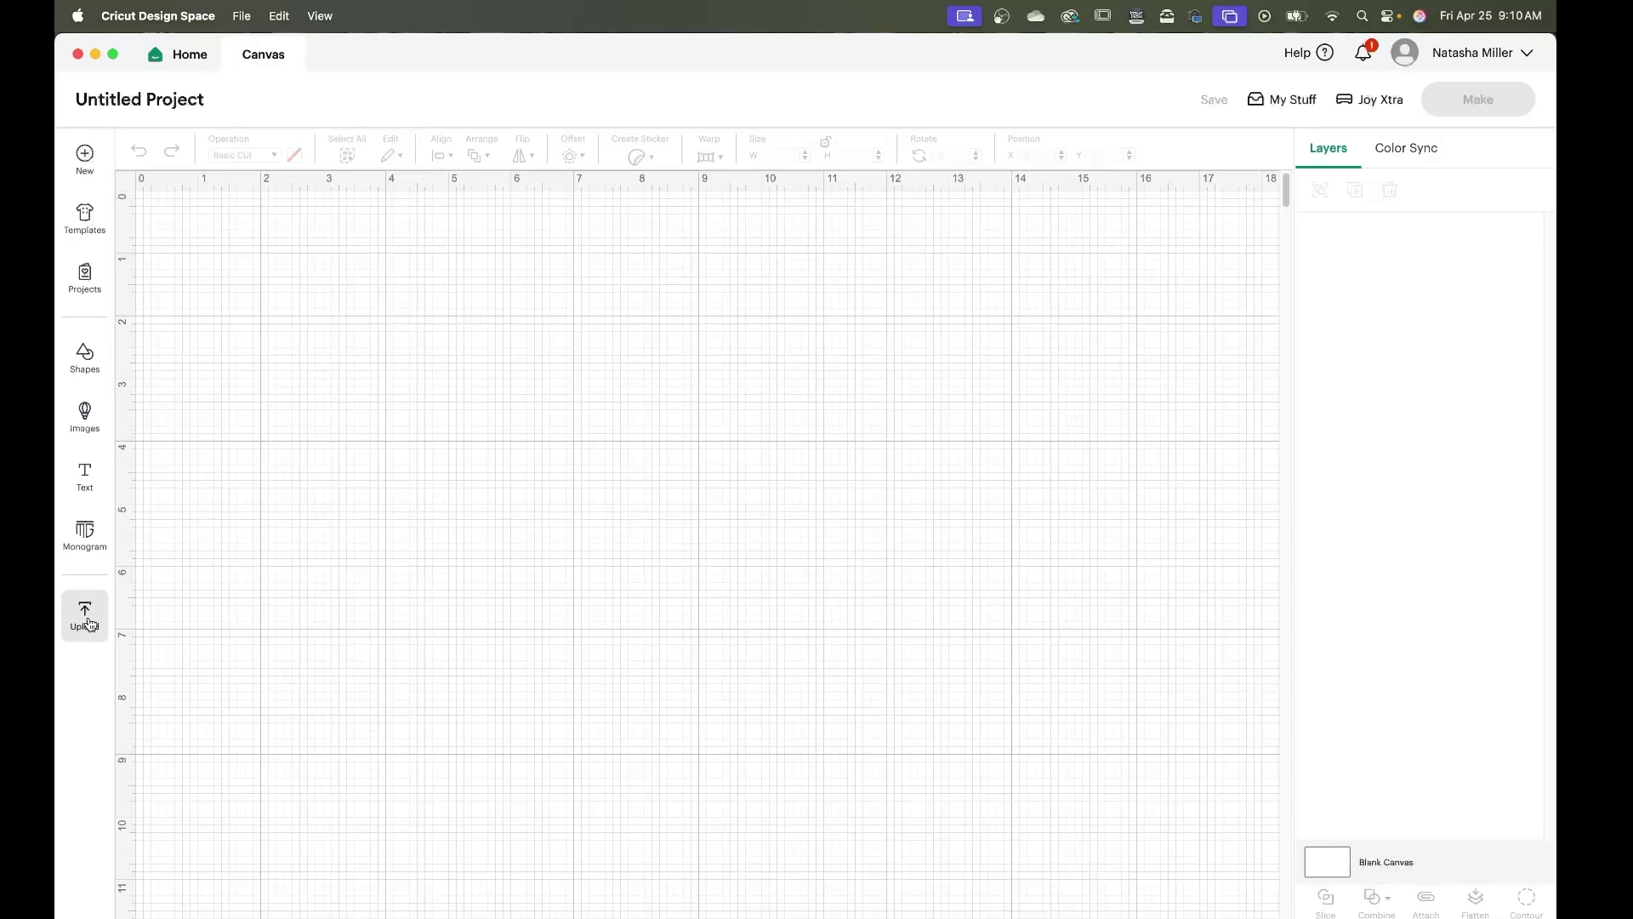
Upload the raccoon sticker sheet PNG, skip background removal, and choose Flat Graphic.
click(85, 617)
click(230, 356)
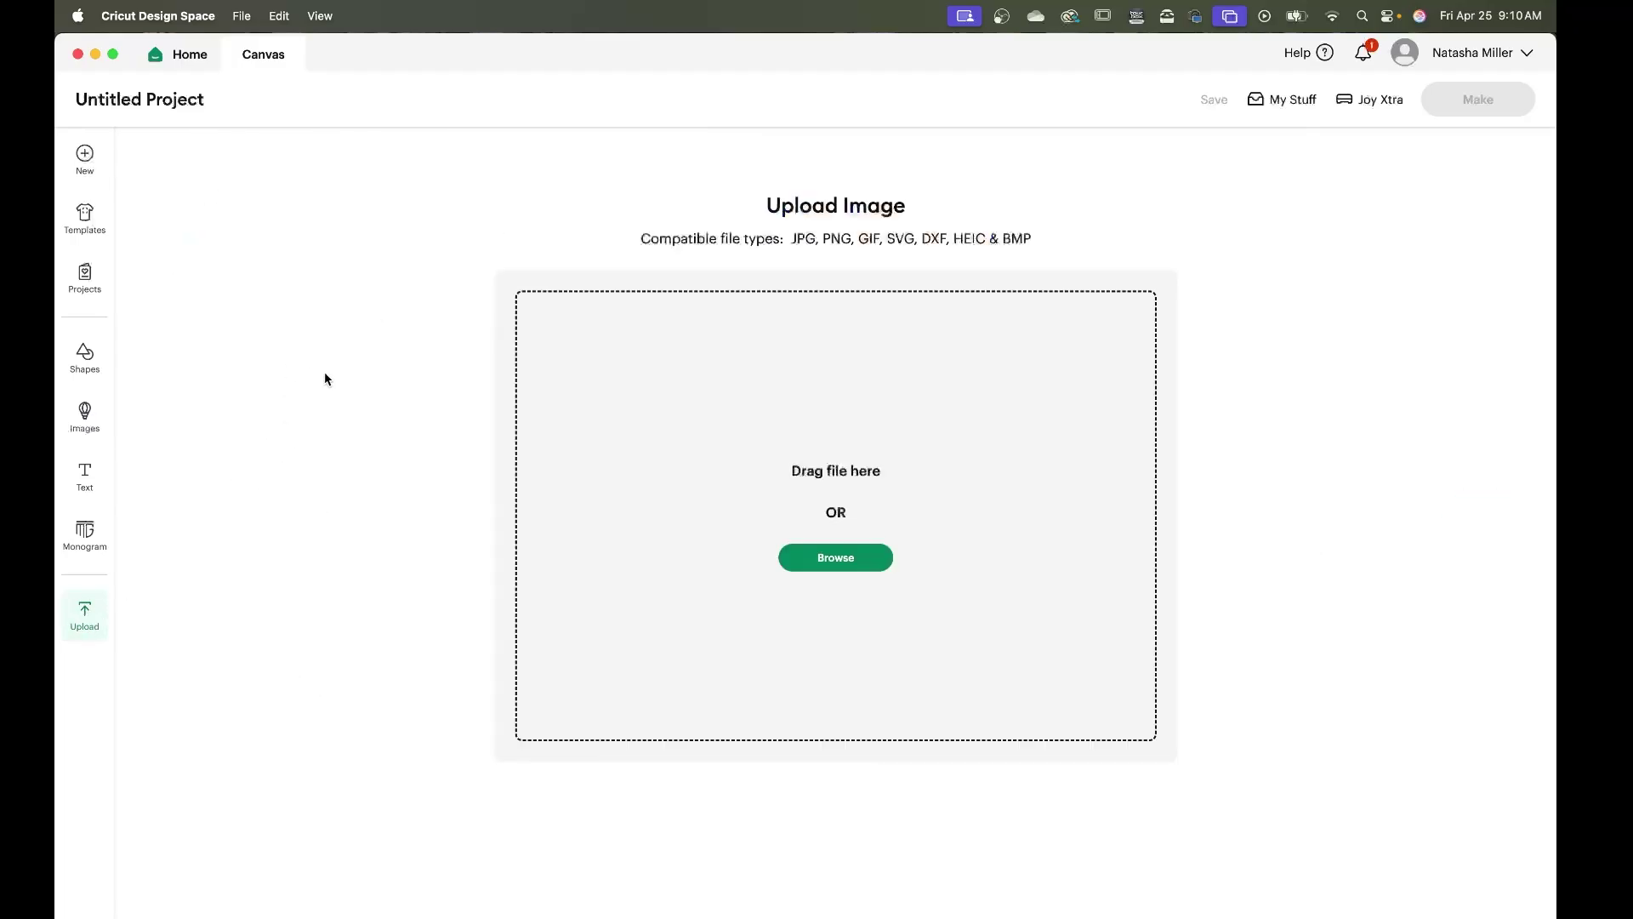
click(858, 569)
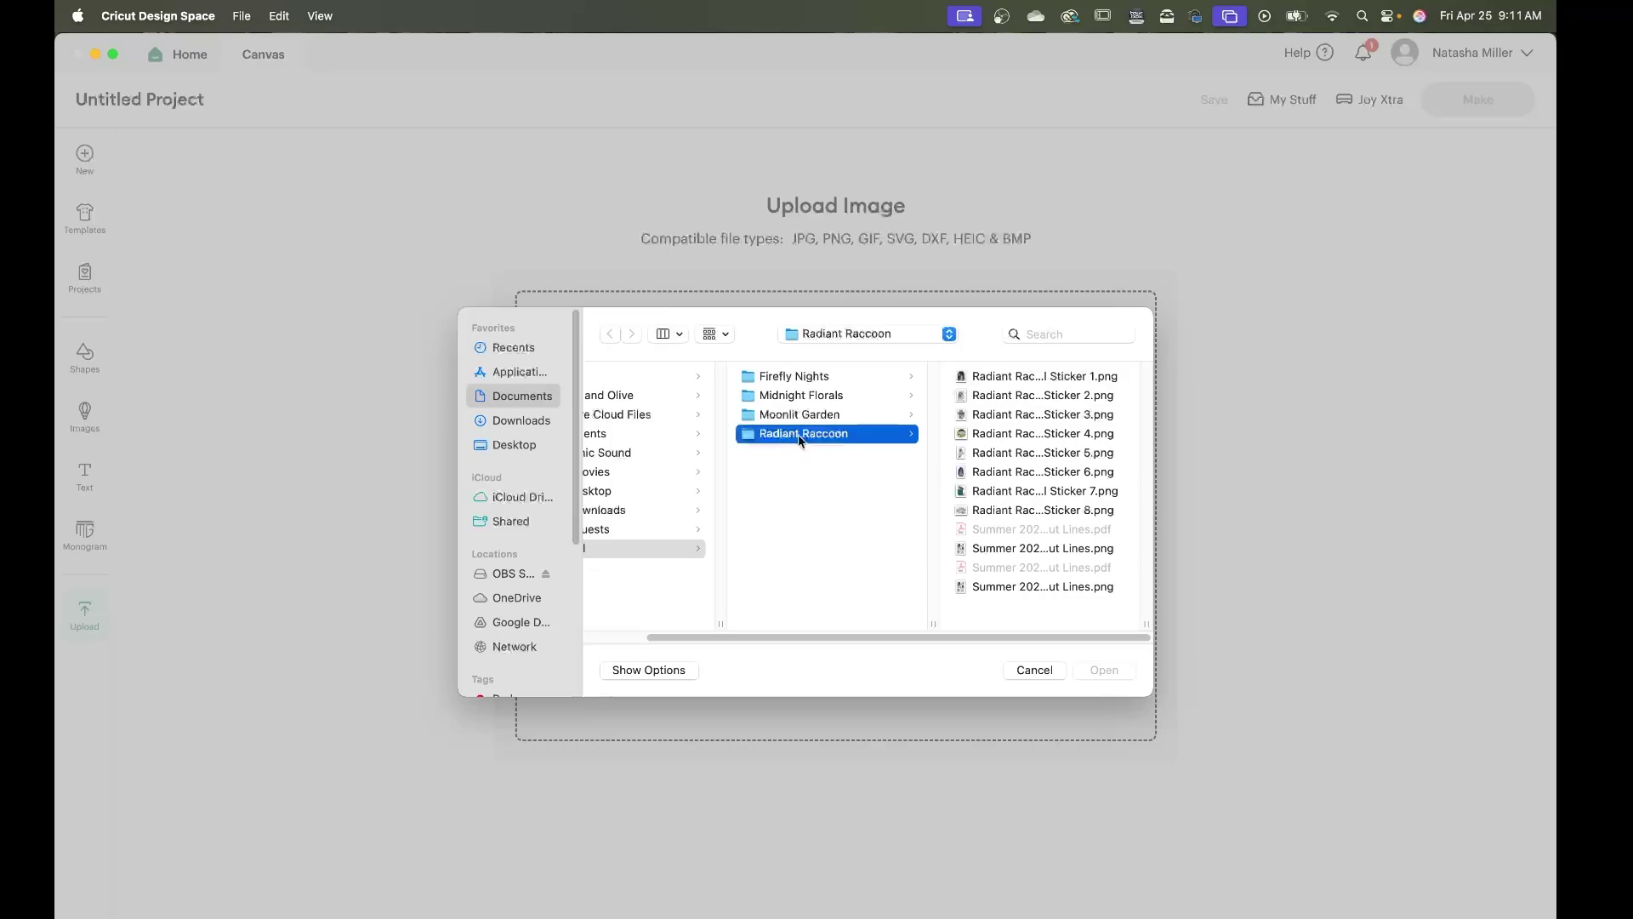
click(1052, 550)
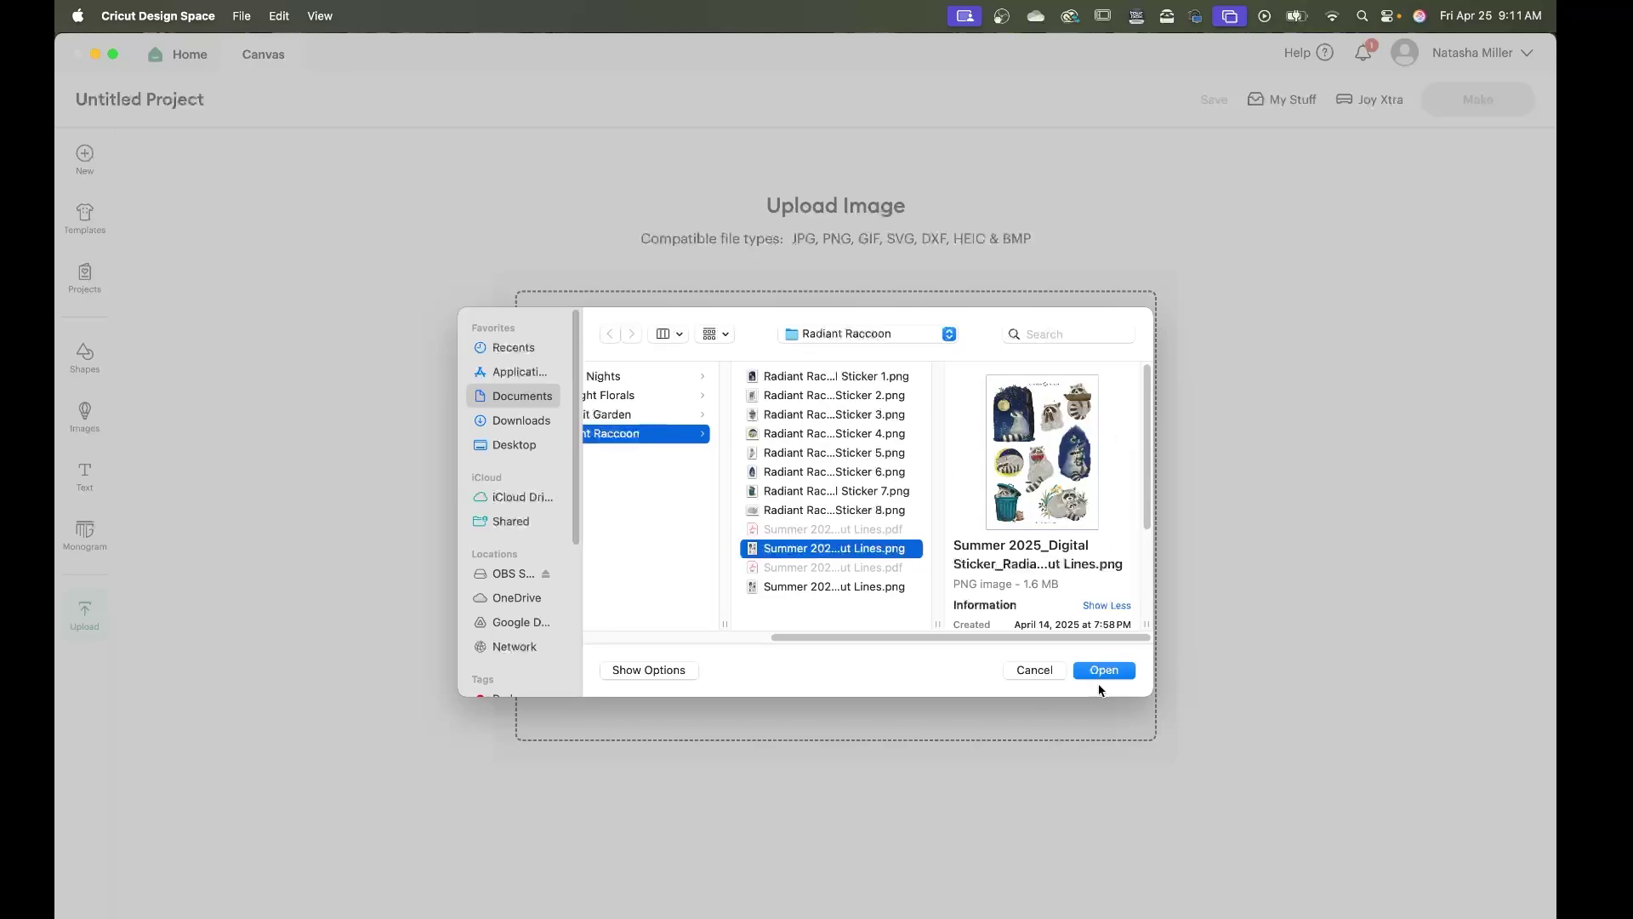
click(1100, 669)
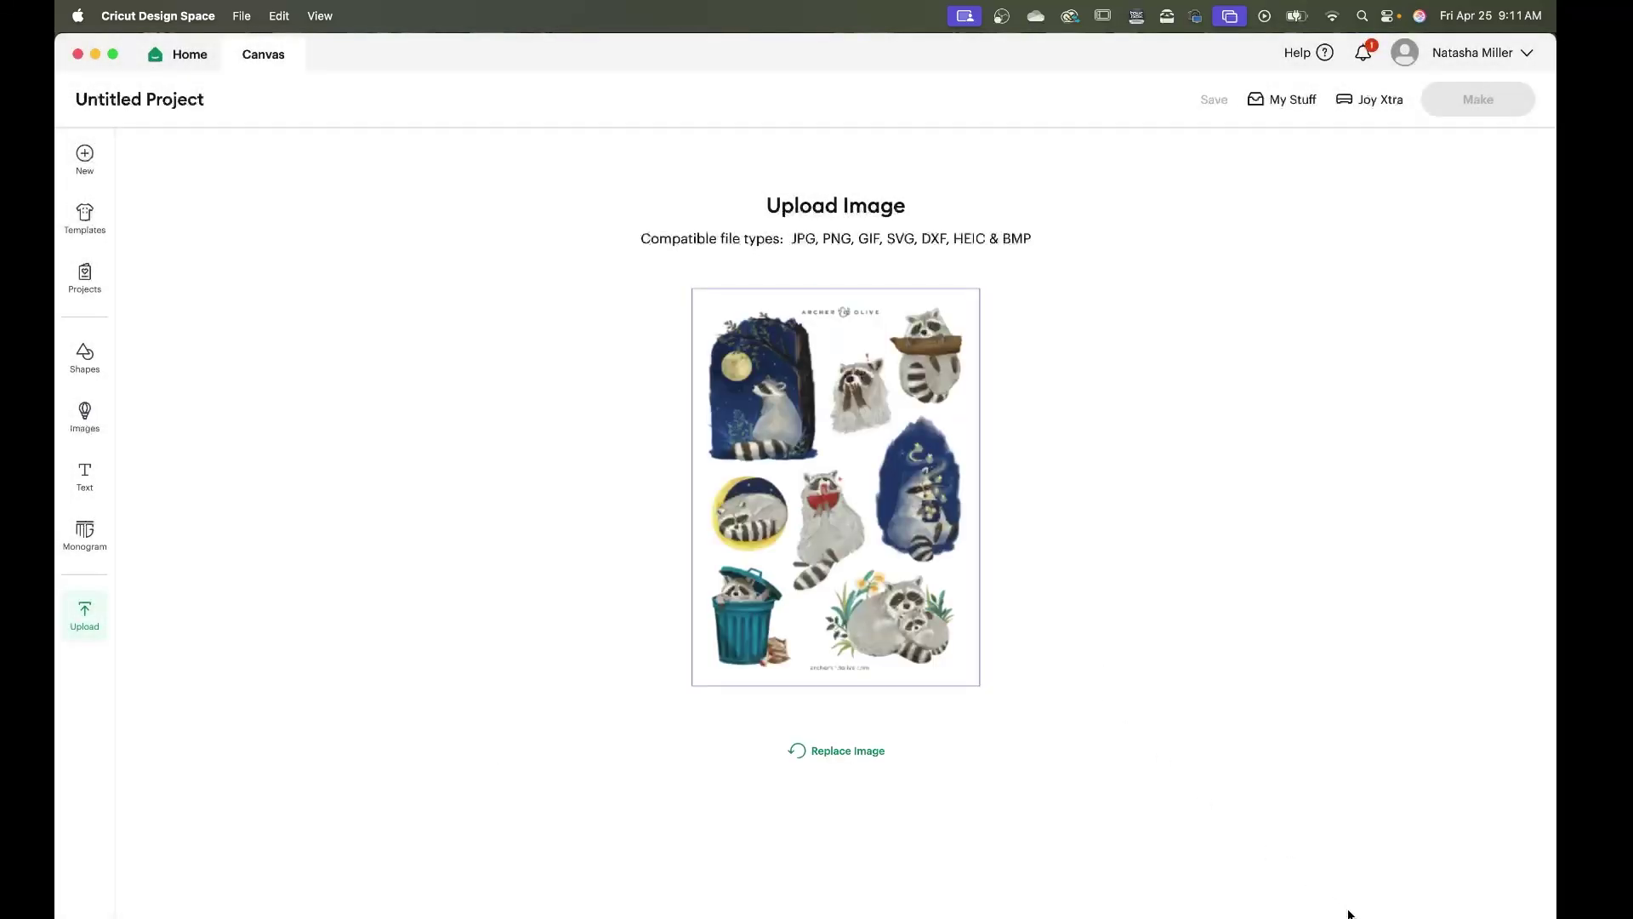
click(1436, 901)
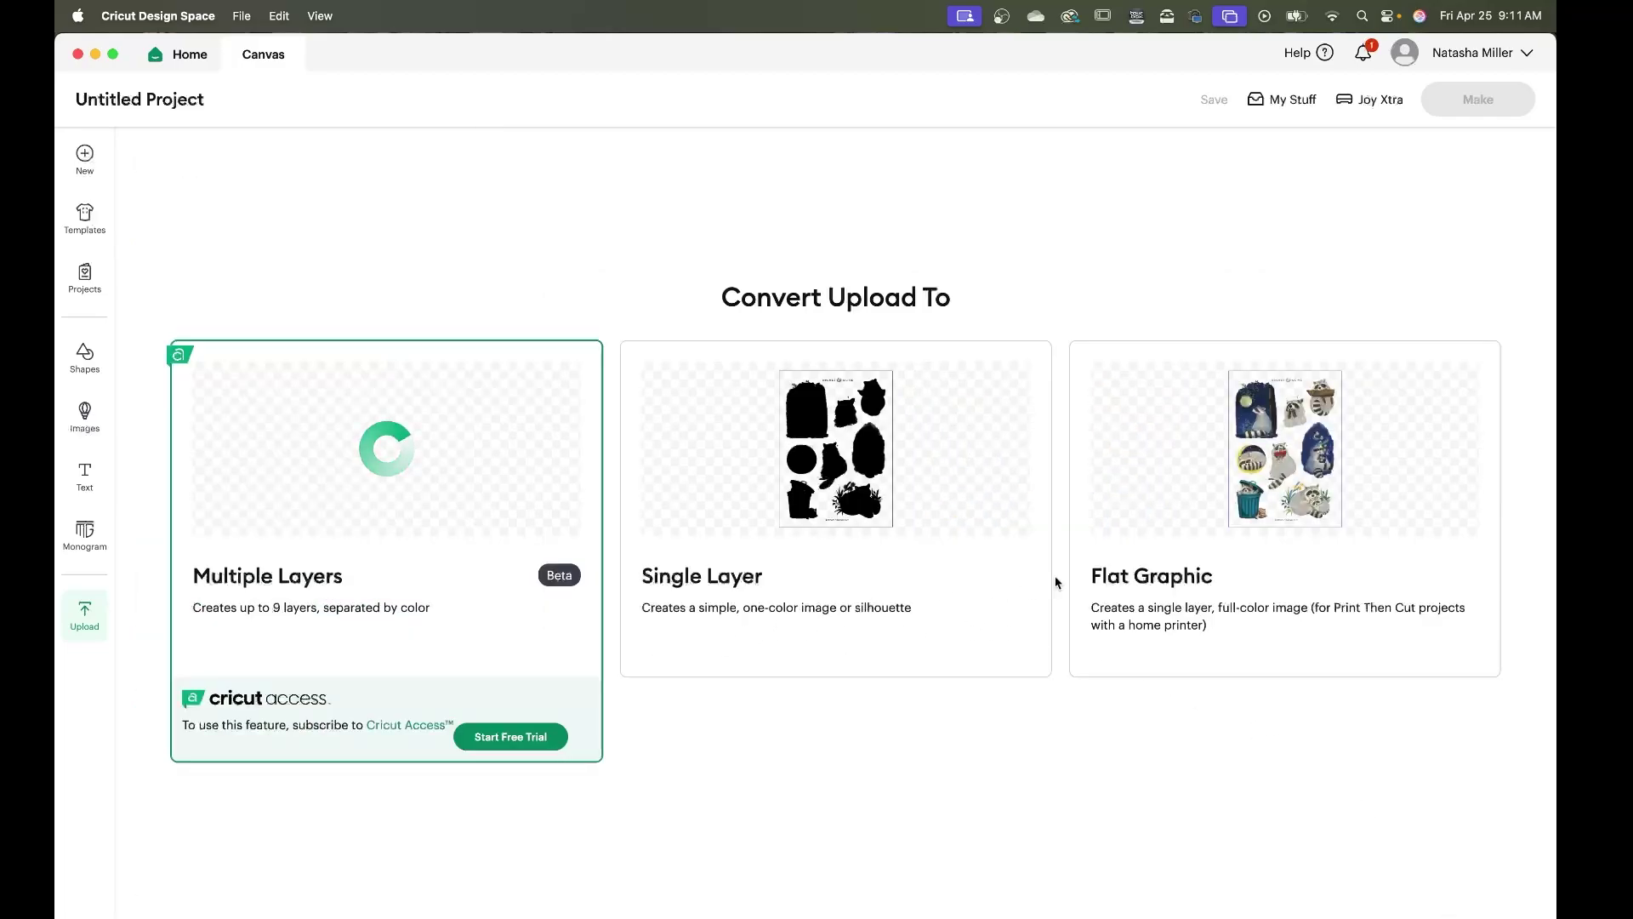
click(1319, 532)
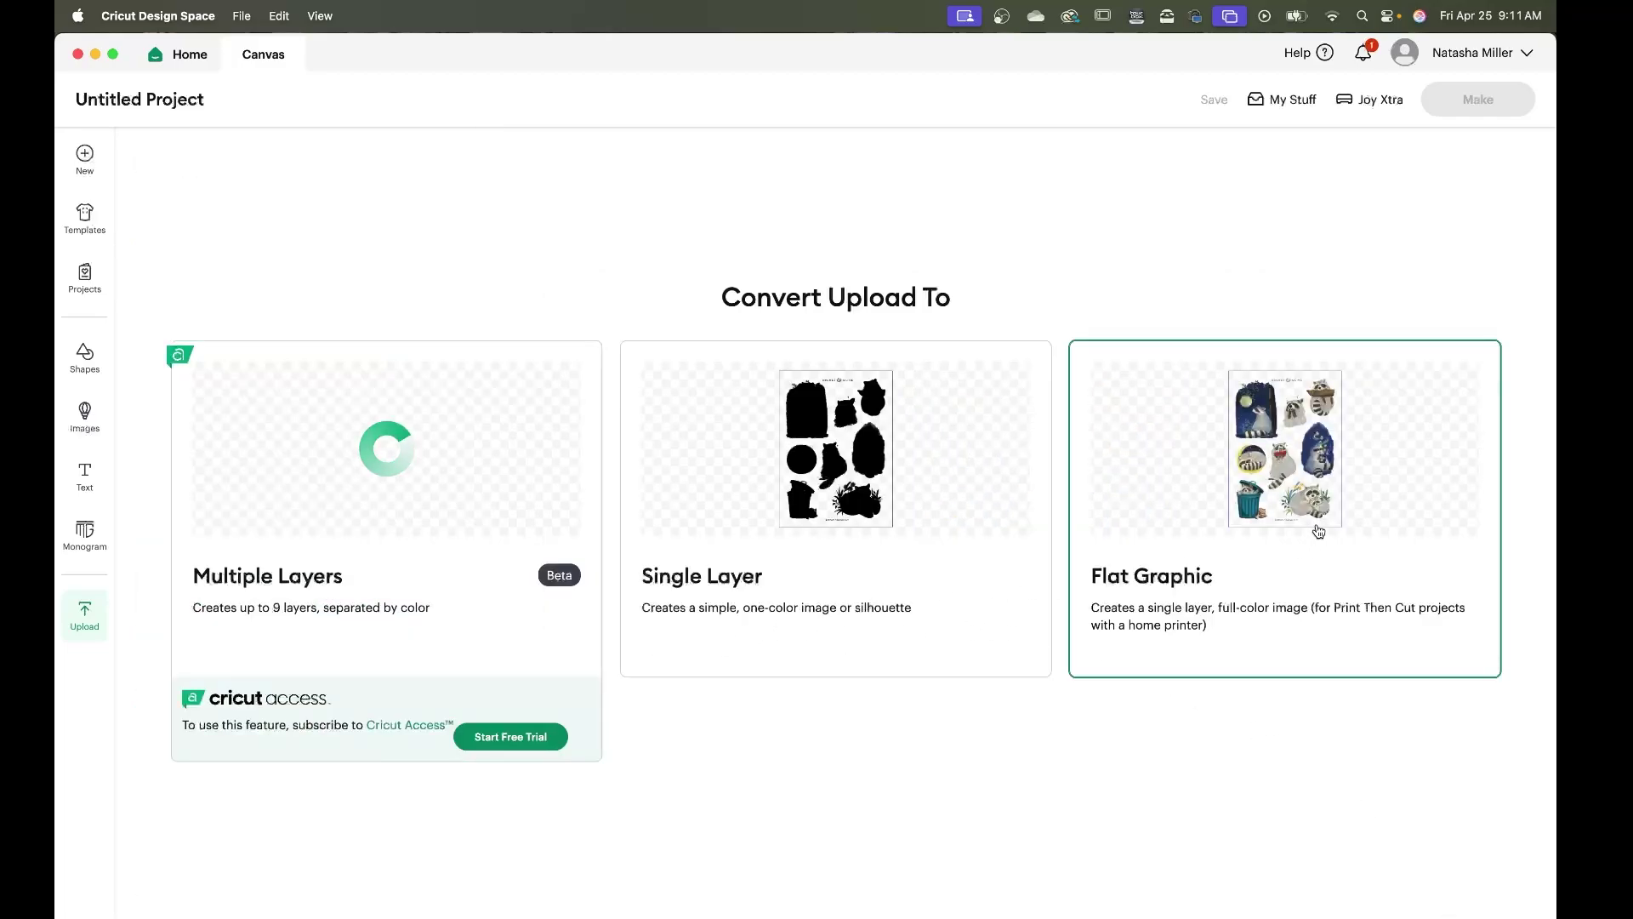
Add the flat raccoon sheet to the canvas and auto-resize it to 6.71 × 9.26 in.
click(1488, 873)
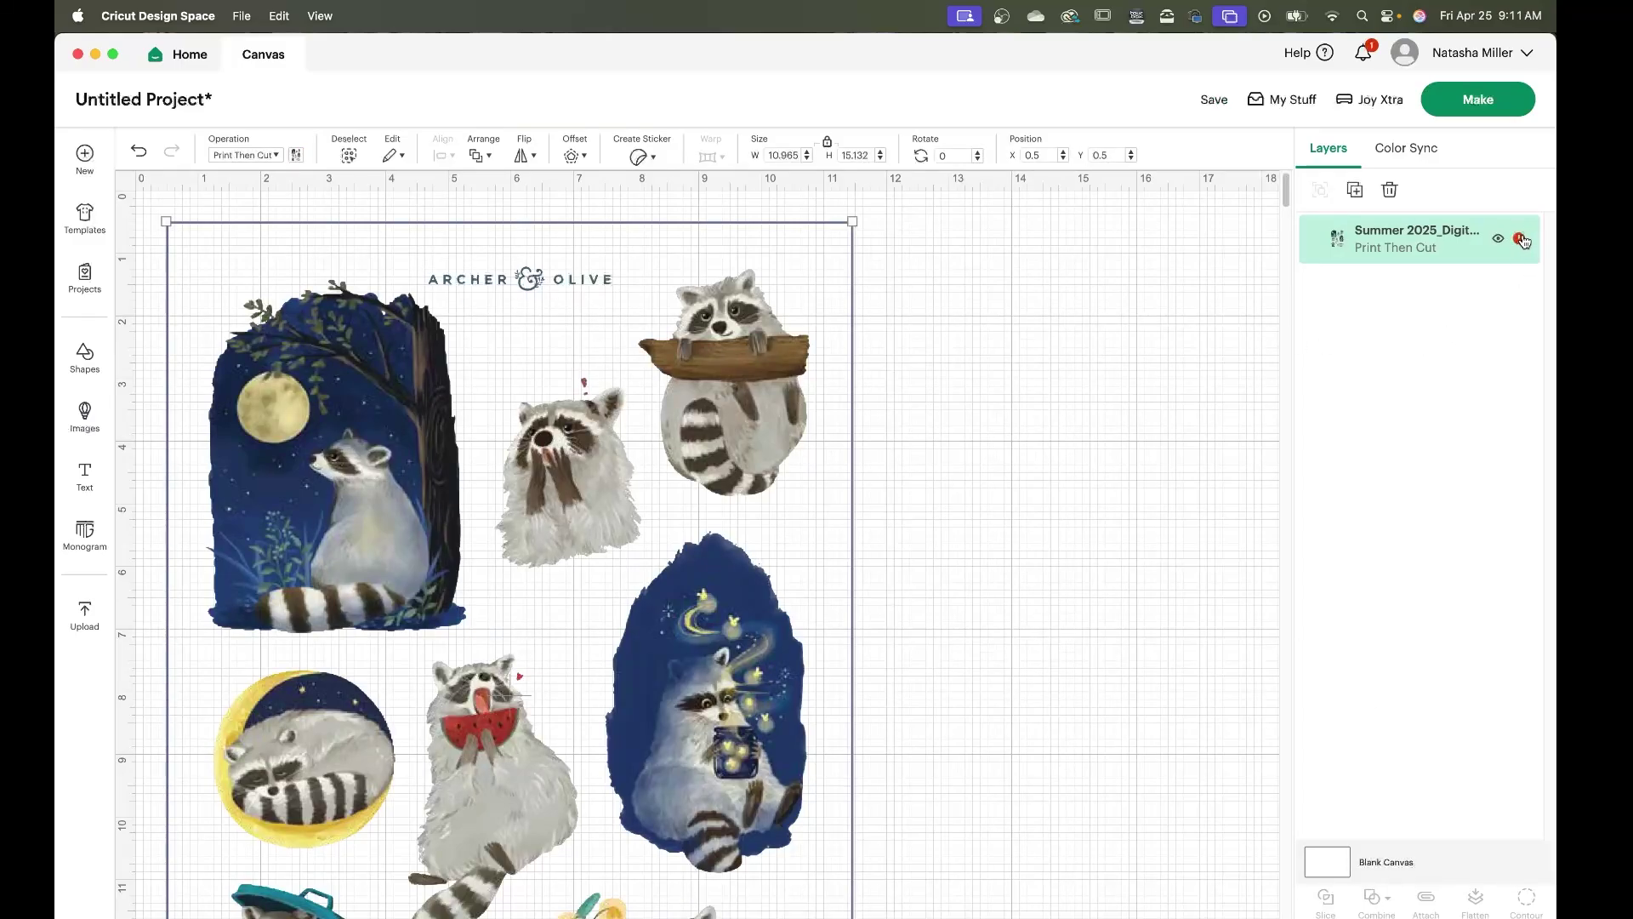
click(1521, 240)
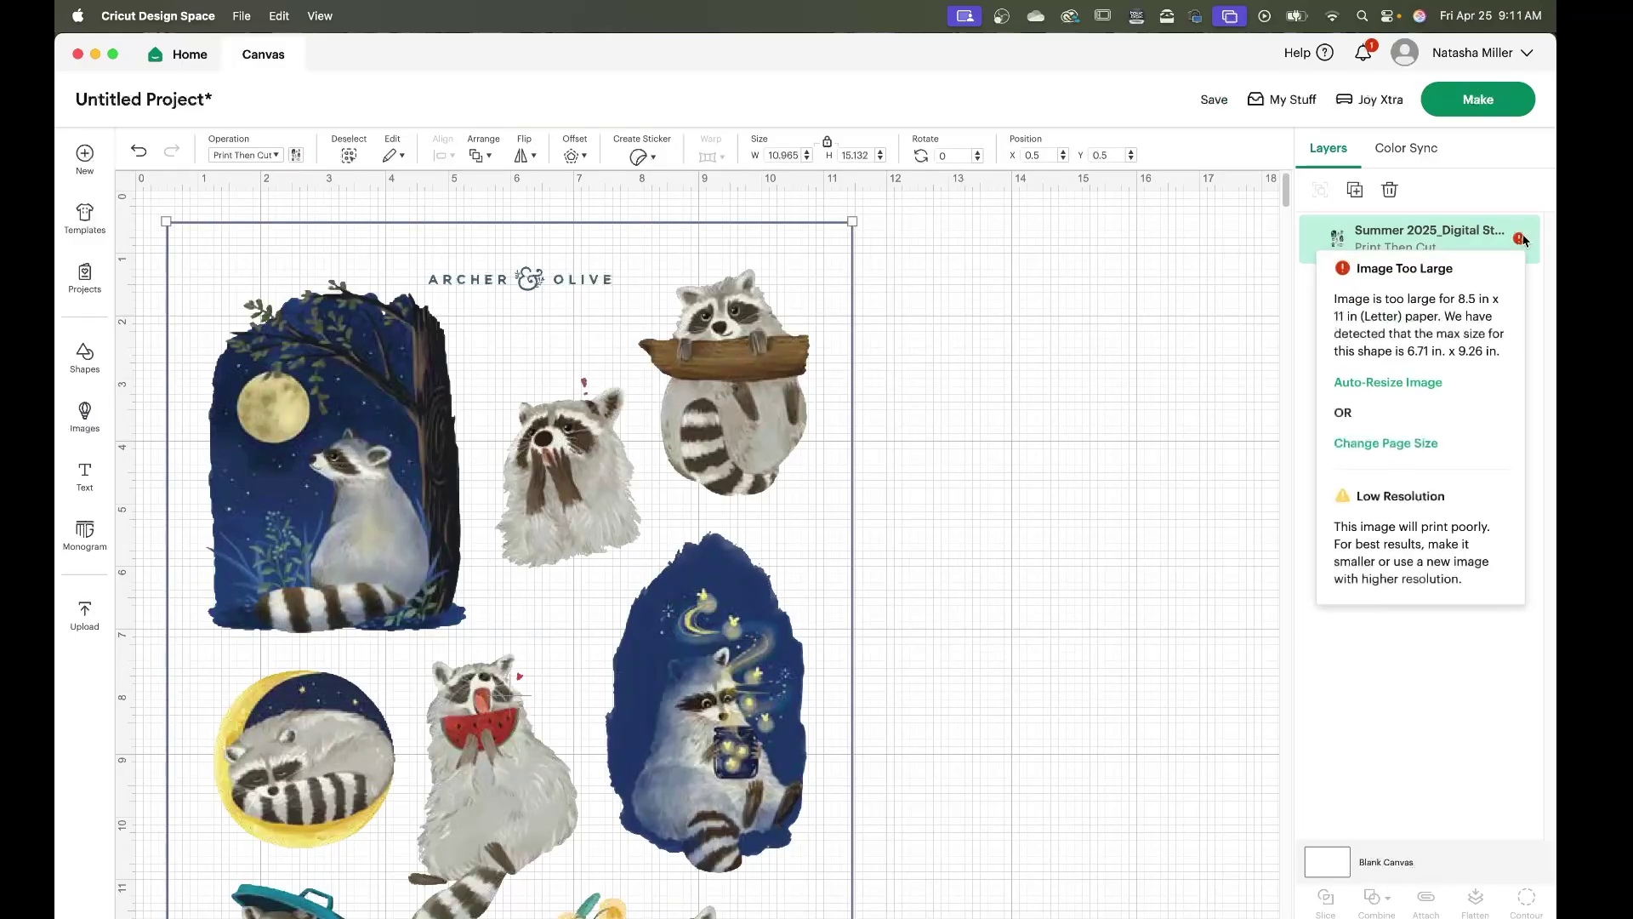
click(1388, 385)
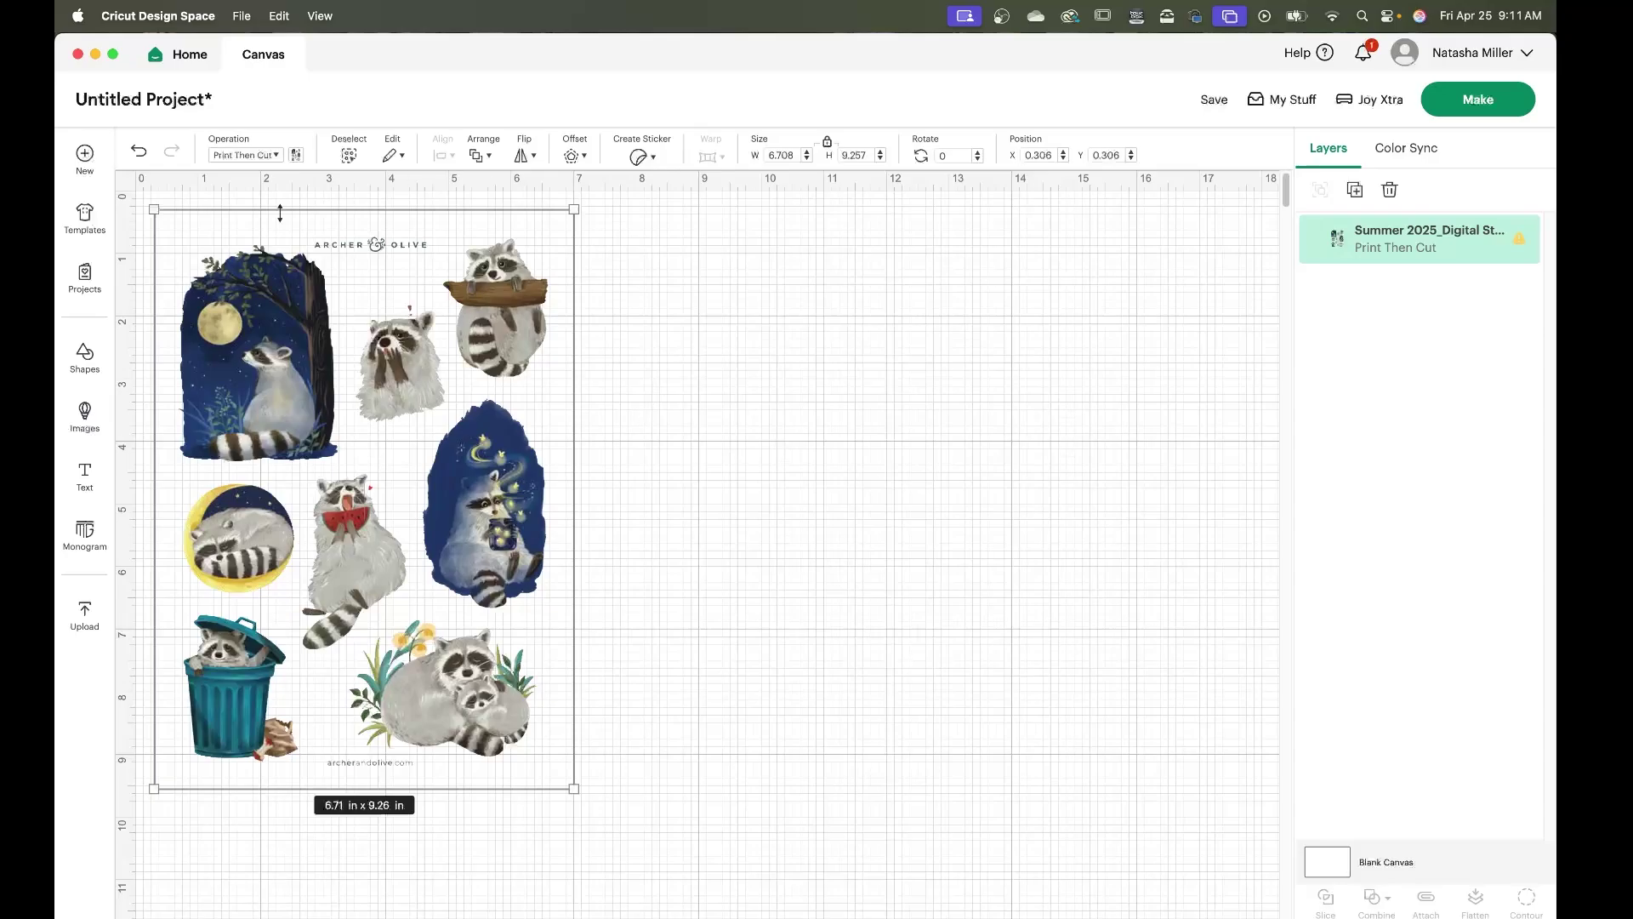
Upload the sticker sheet's cut-lines PNG as a Single Layer Basic Cut image.
click(85, 618)
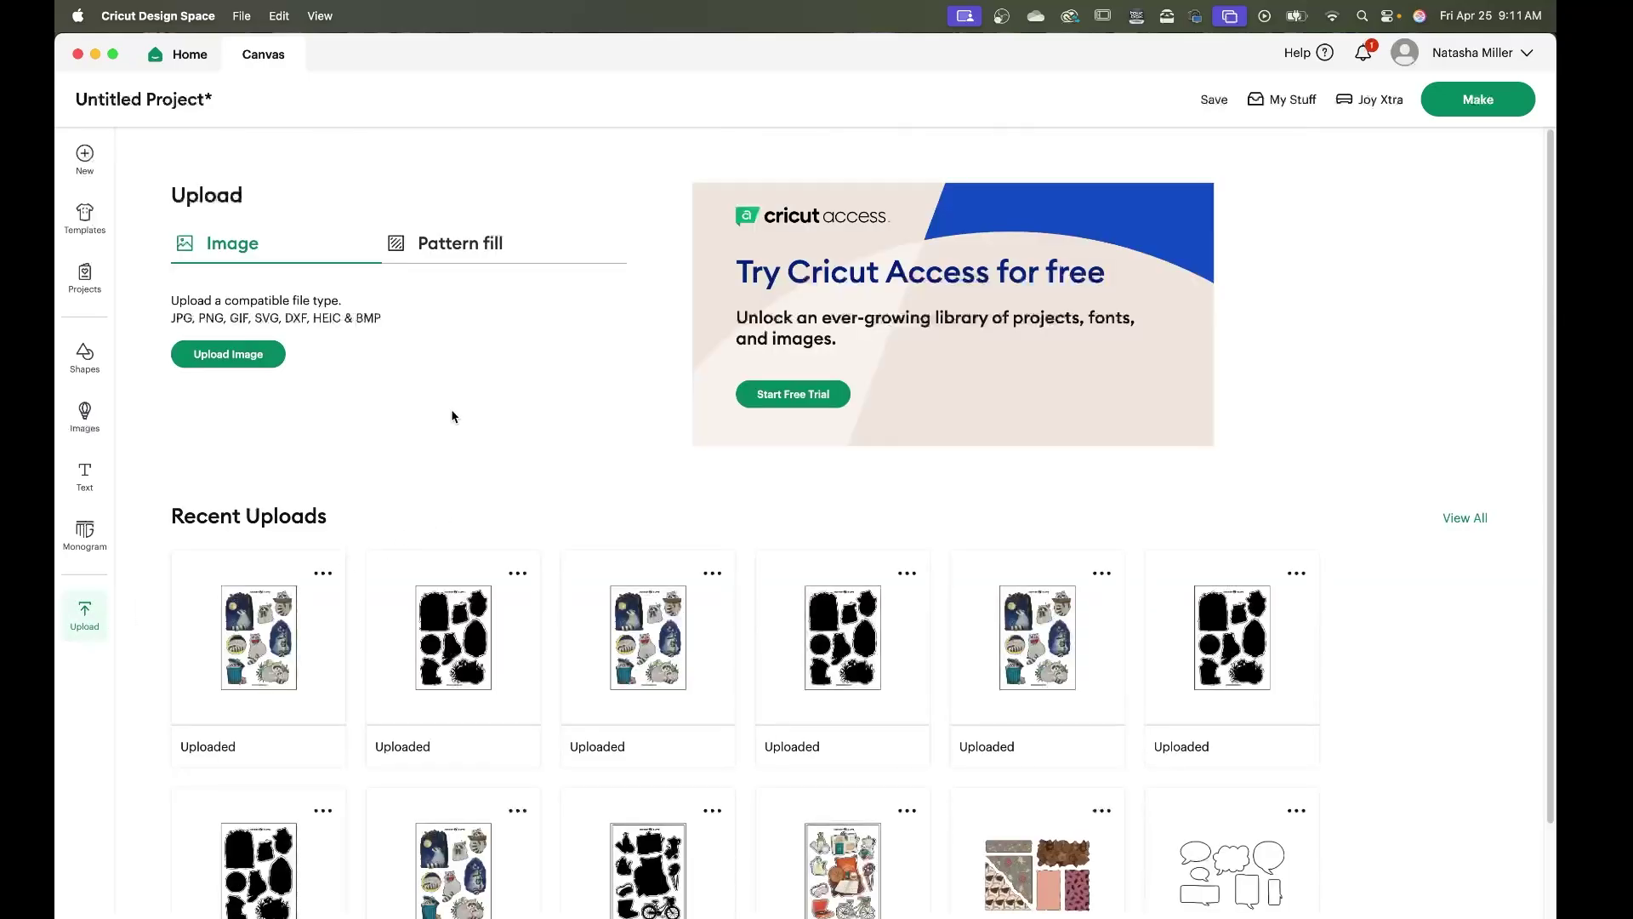
click(257, 366)
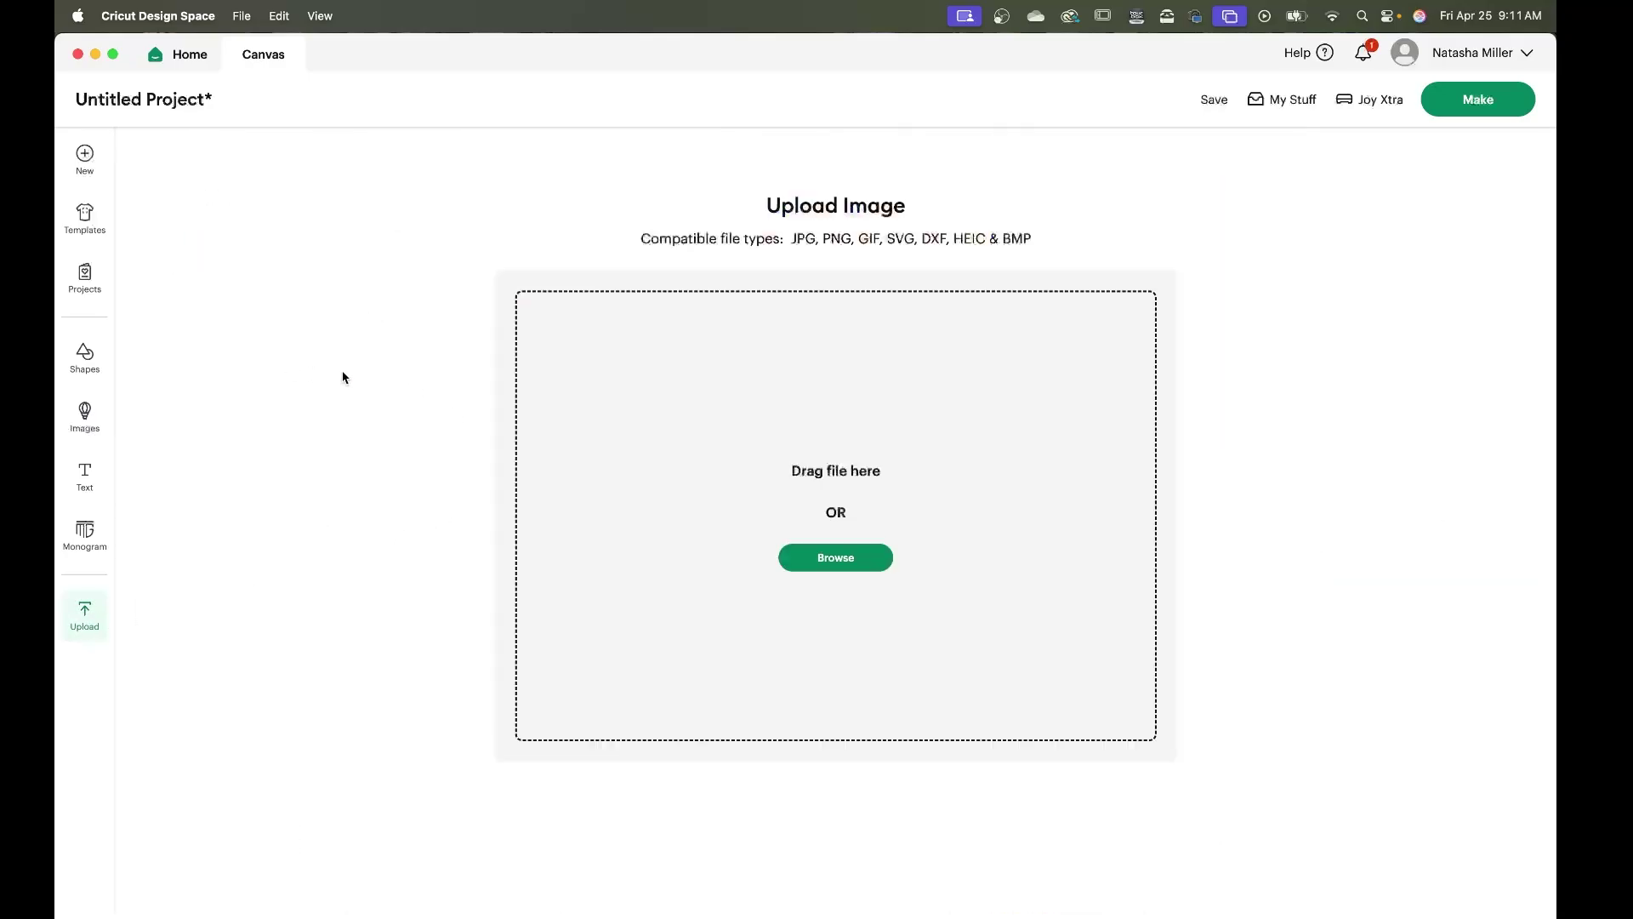
click(853, 561)
click(833, 586)
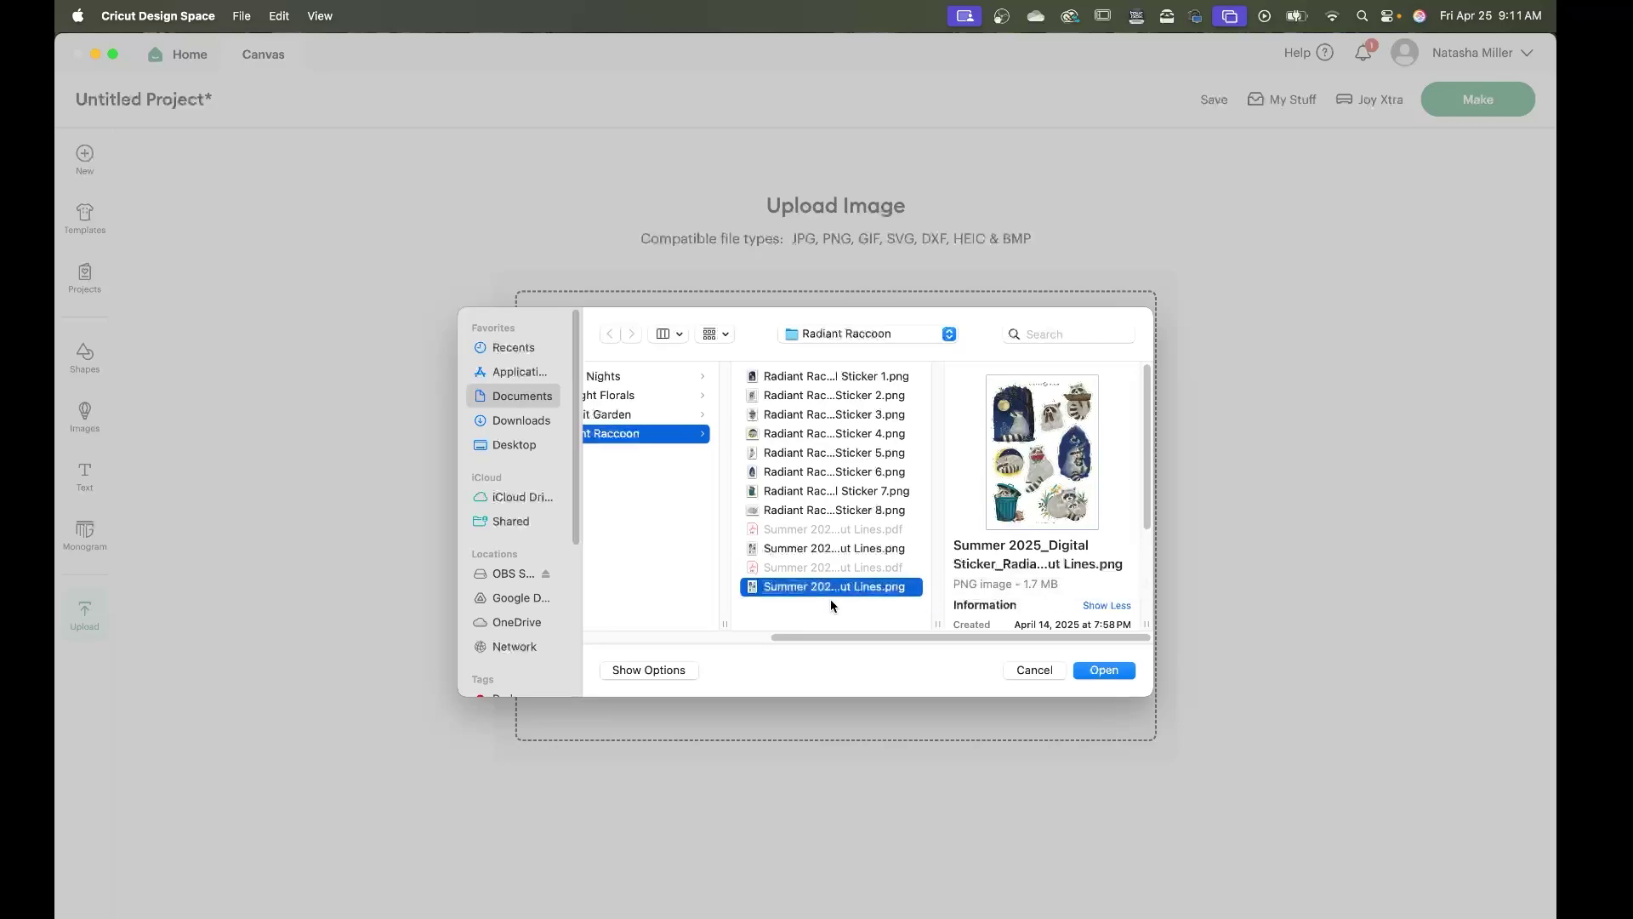
click(1114, 671)
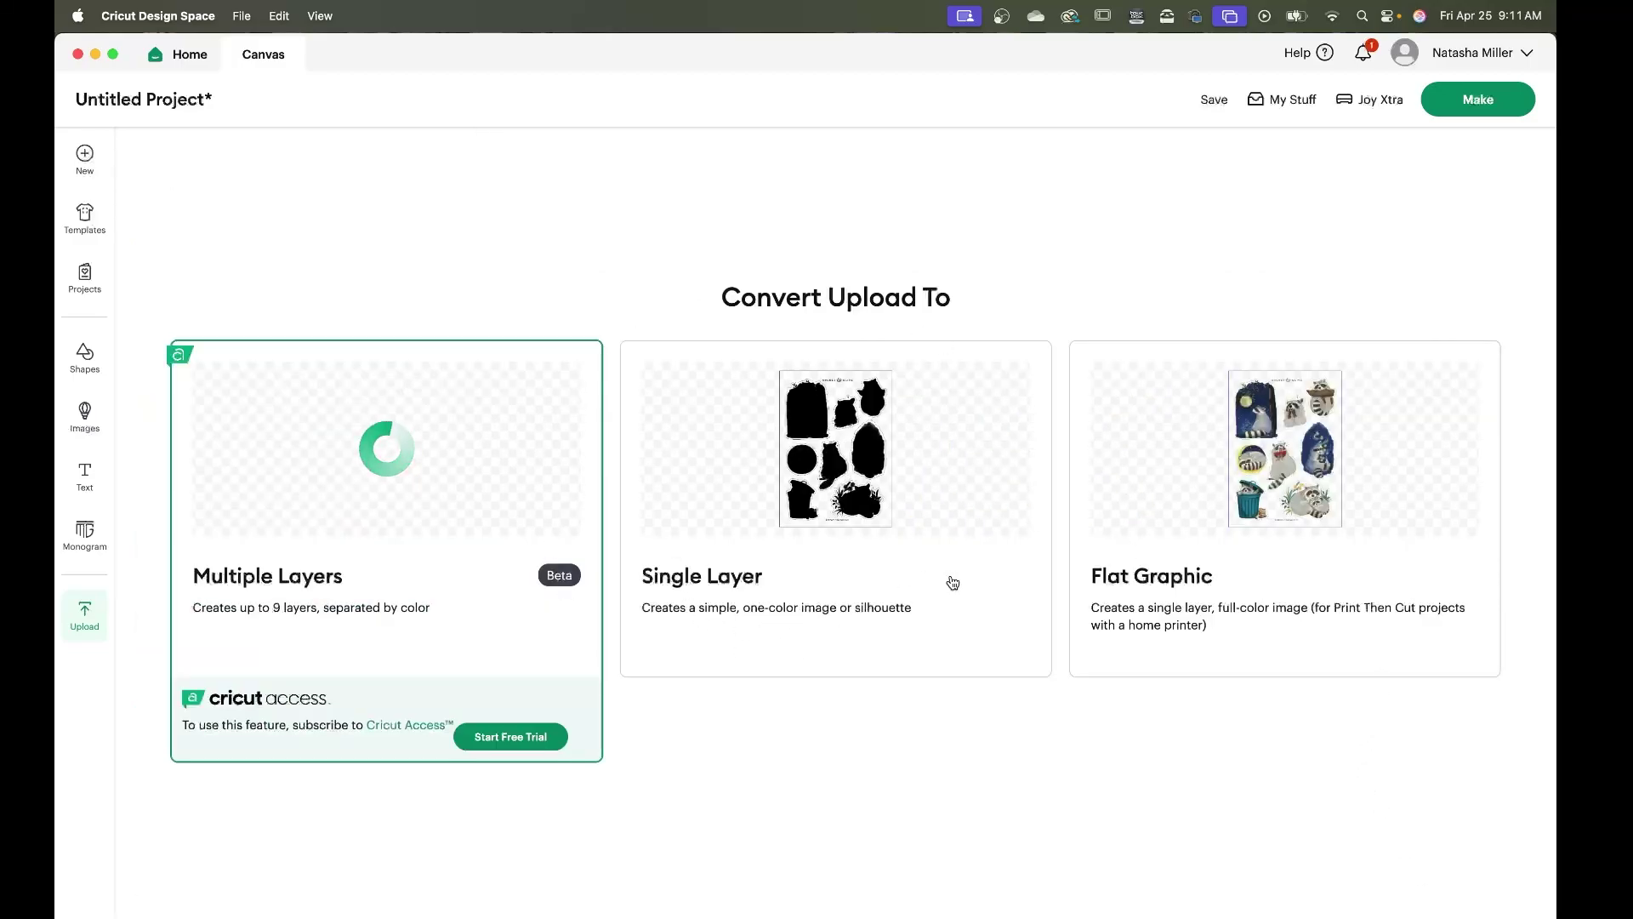
click(894, 521)
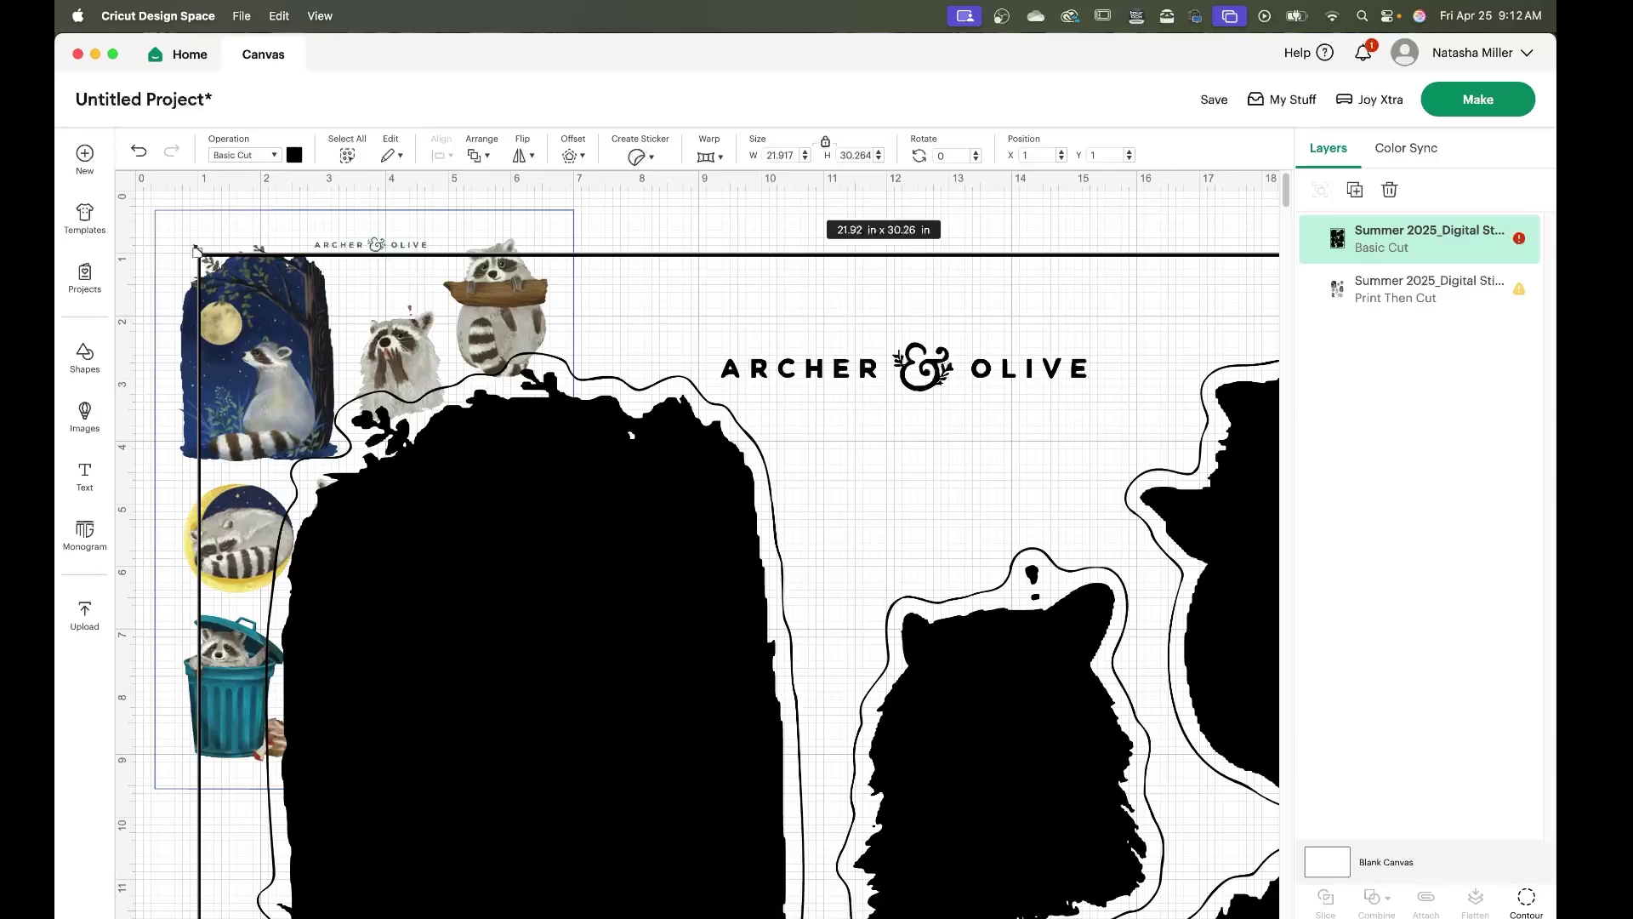
Resize the black cut layer to 6.71 × 9.27 in and place it over the colour sheet.
drag(197, 251, 374, 194)
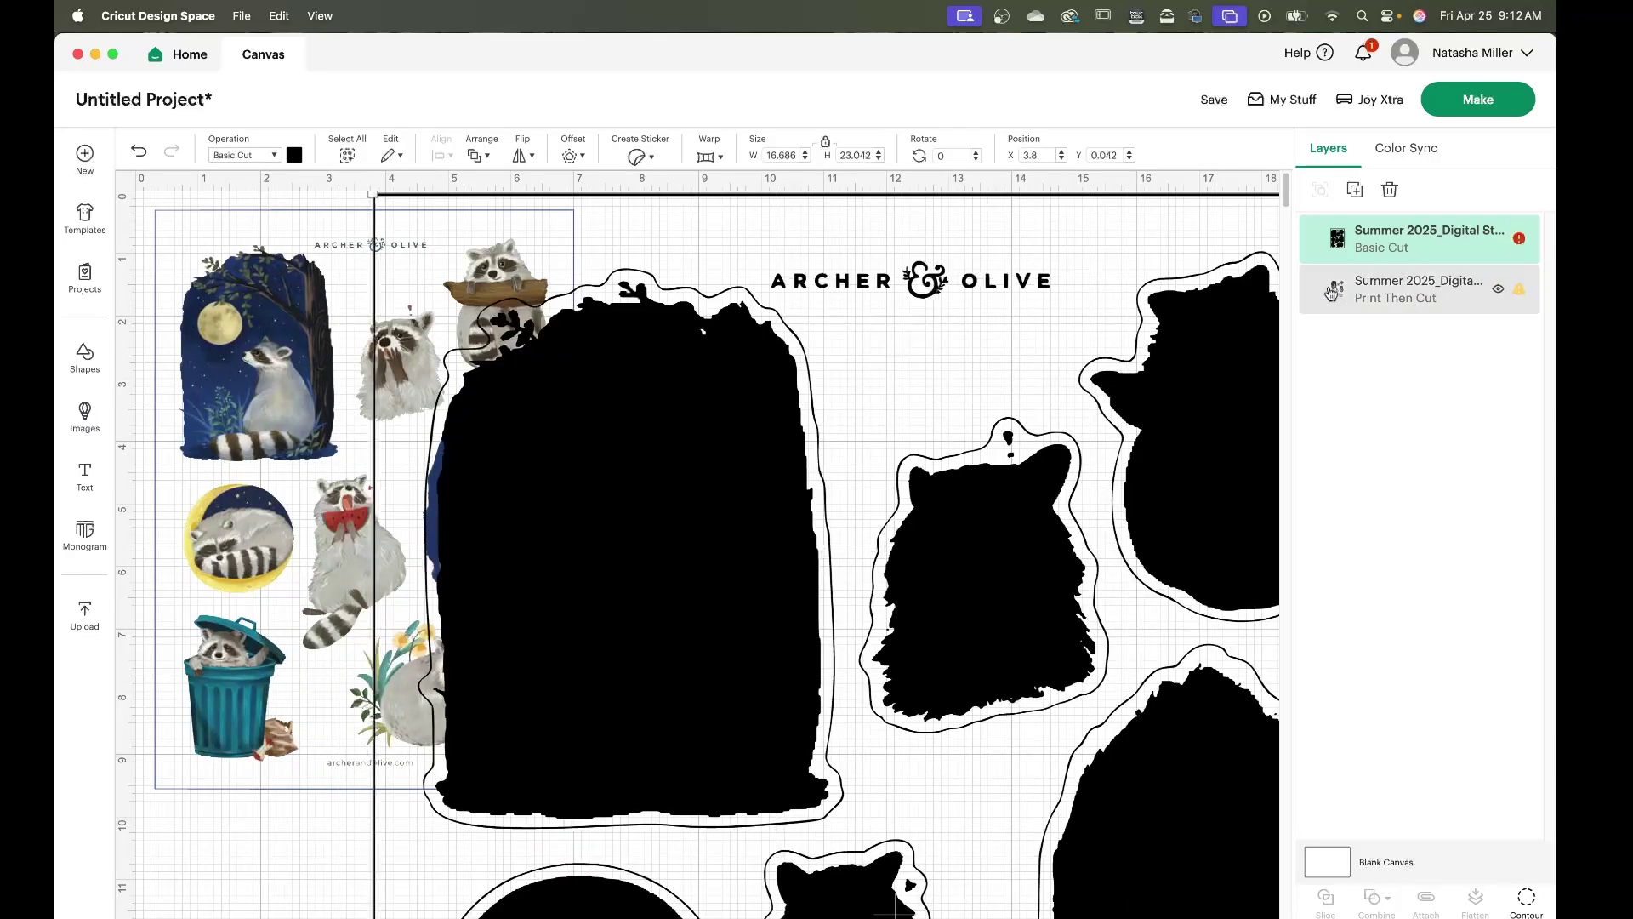
click(1419, 286)
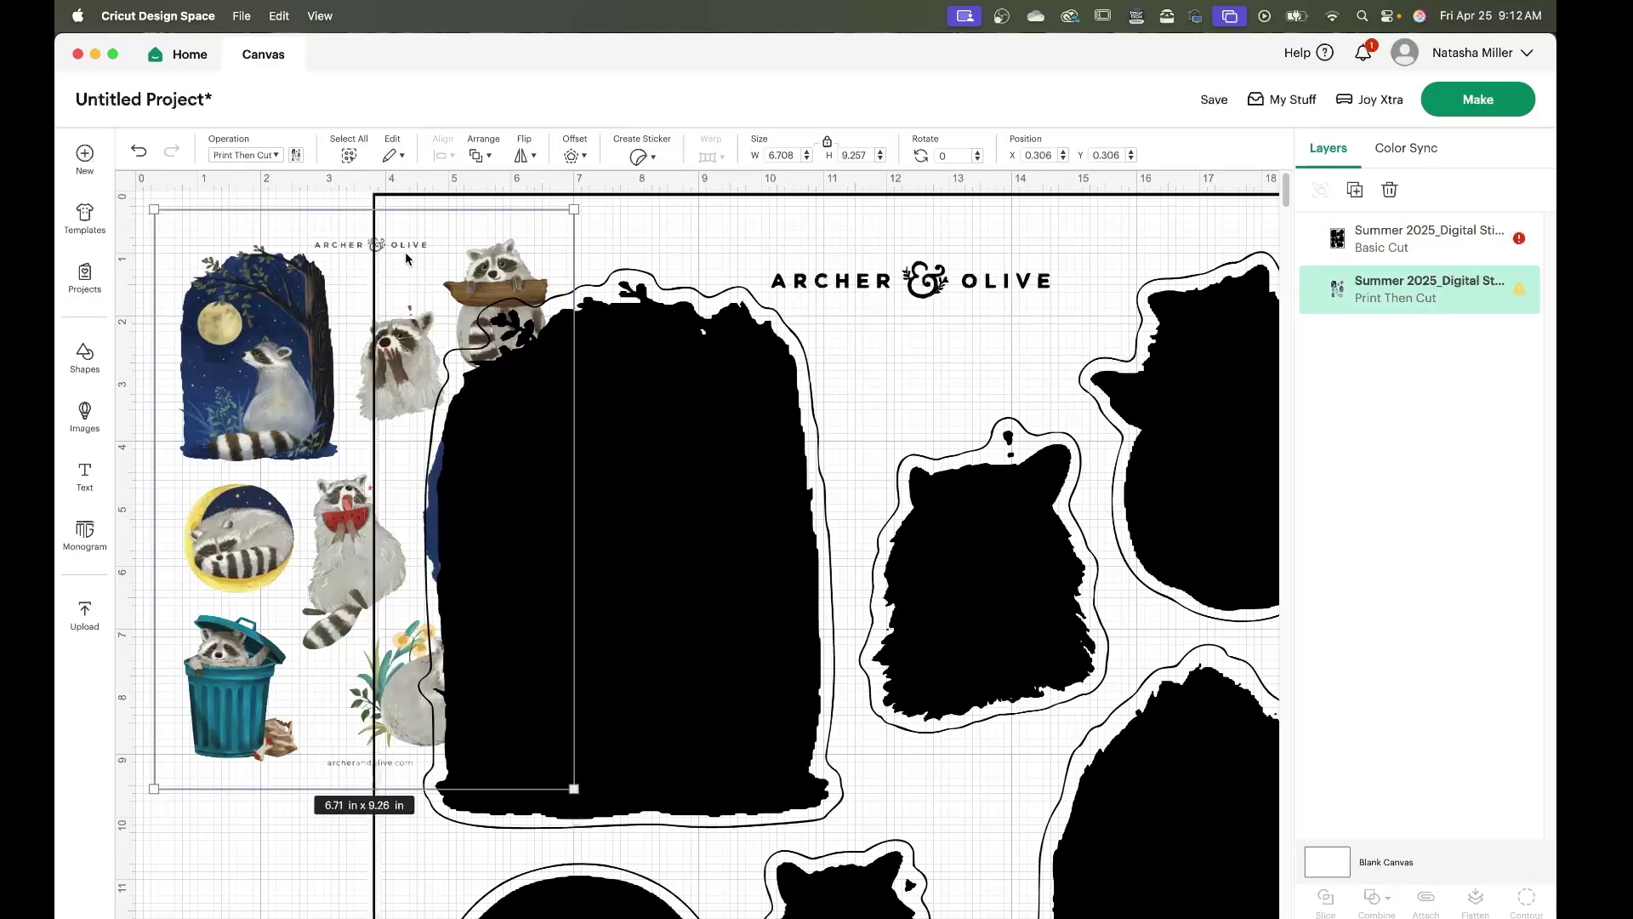
click(509, 307)
drag(374, 195, 567, 577)
click(568, 596)
drag(677, 711, 298, 346)
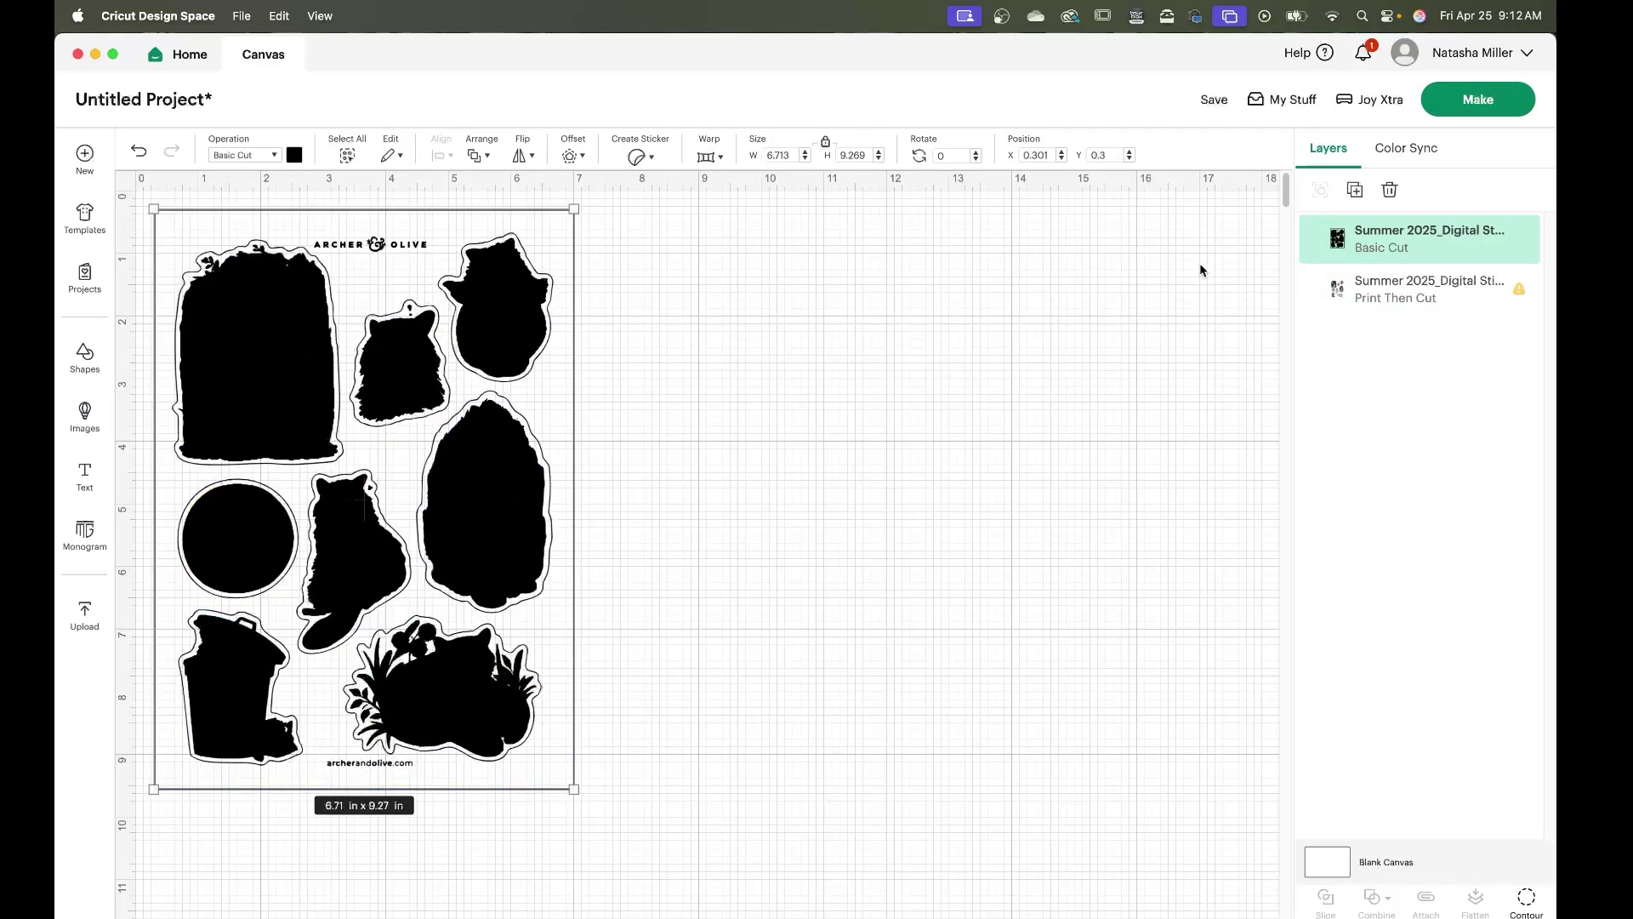
Align Top both layers, then leave only the cut layer selected.
shift+click(1412, 297)
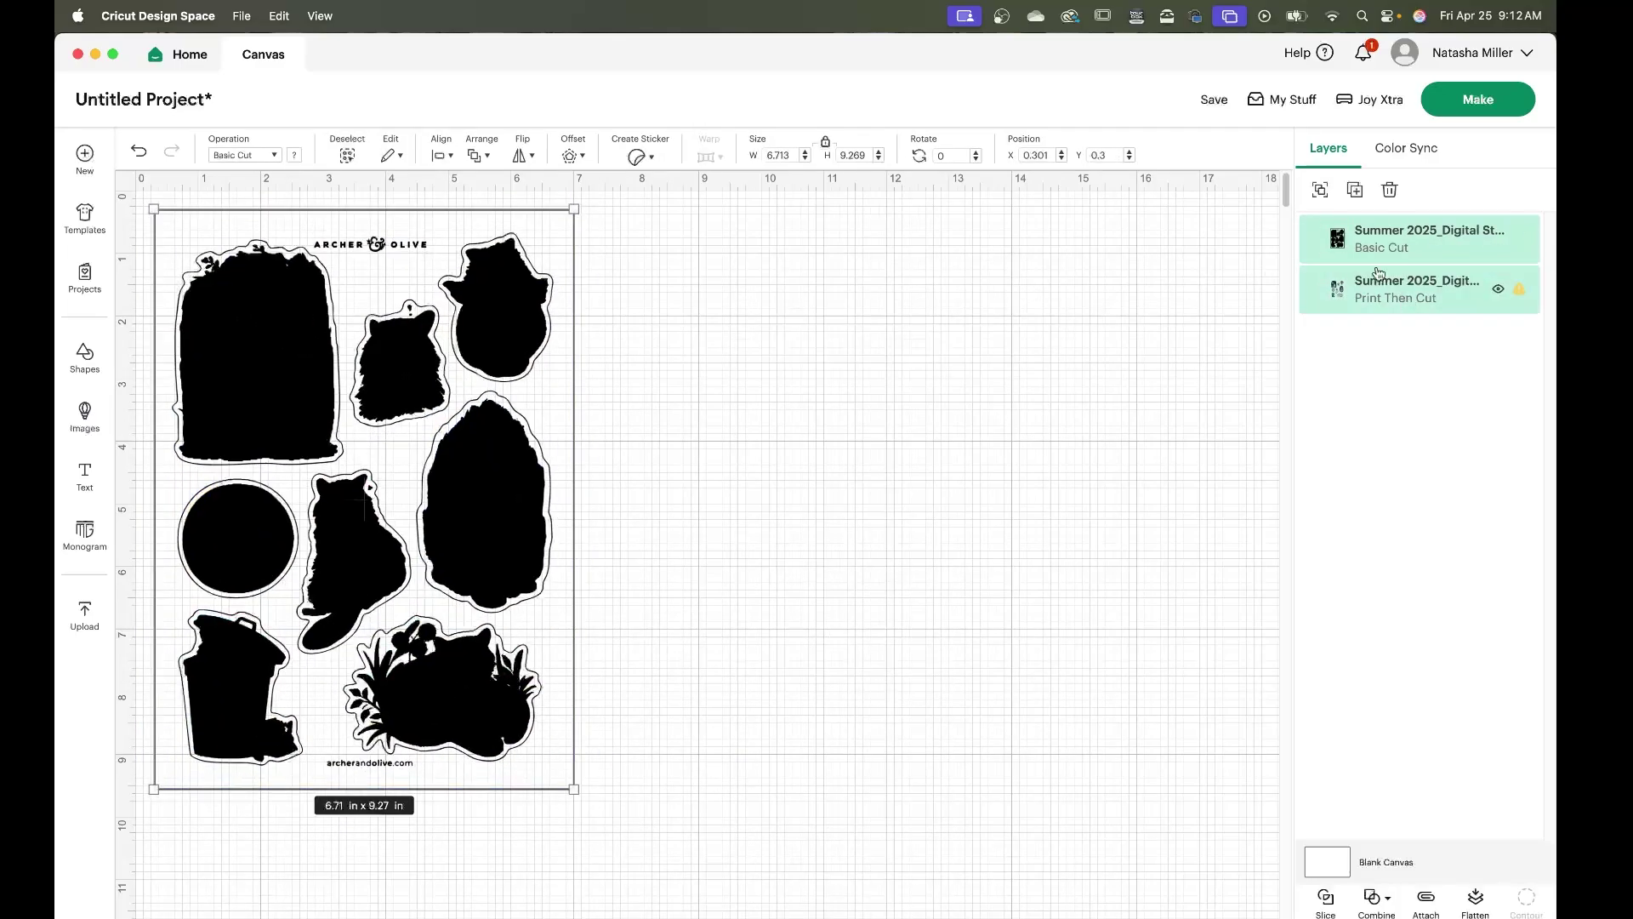
click(453, 159)
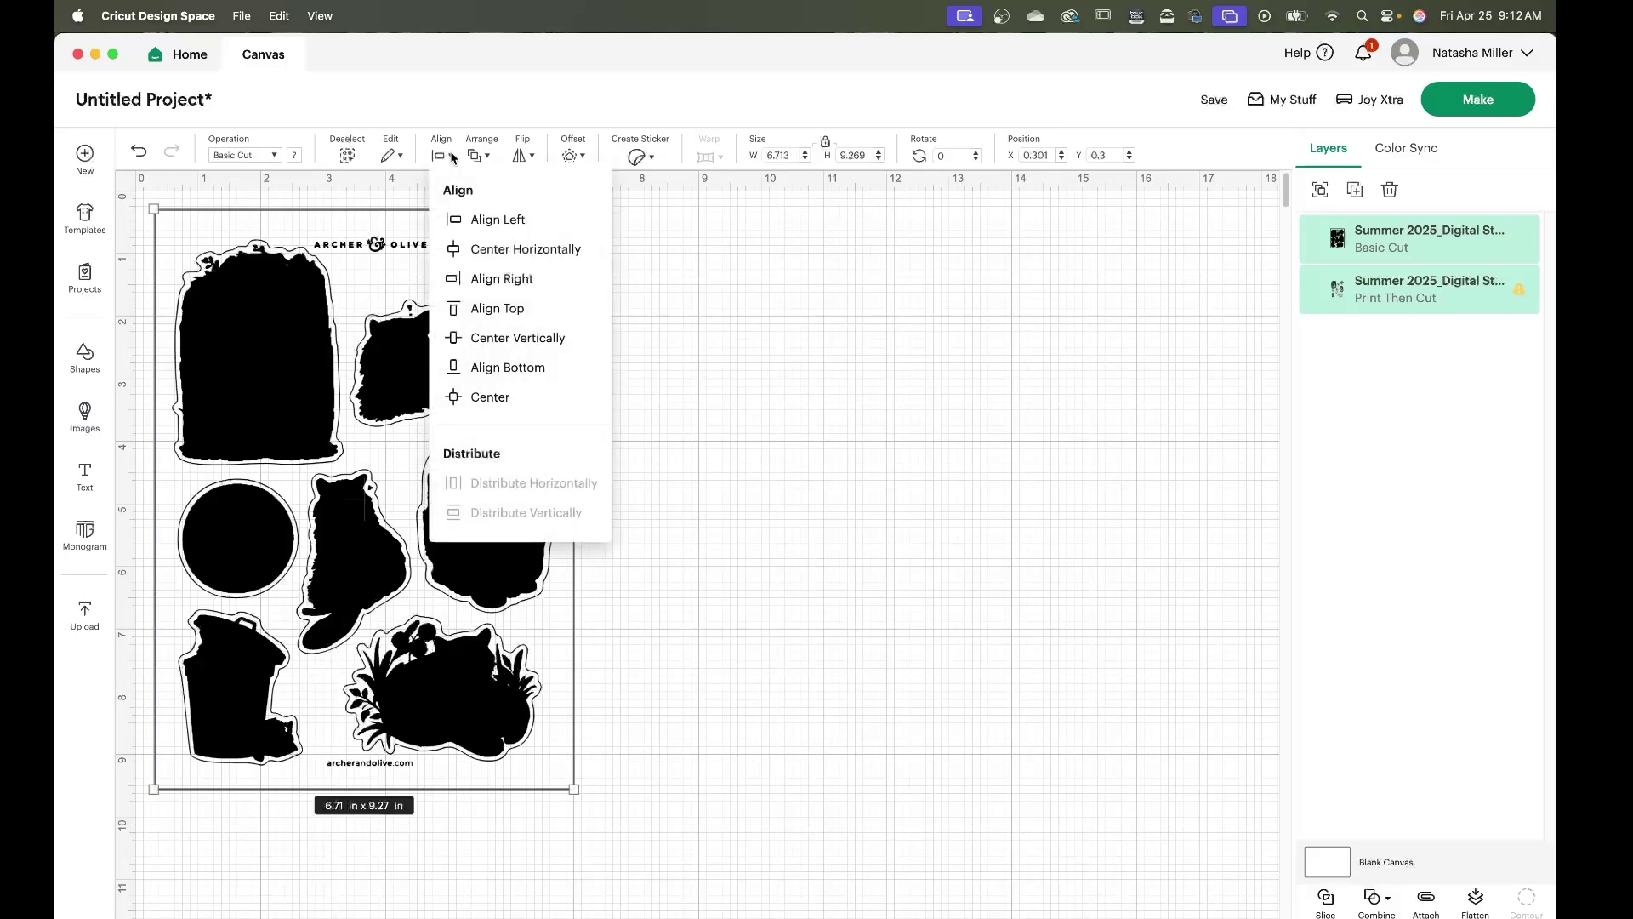
click(493, 223)
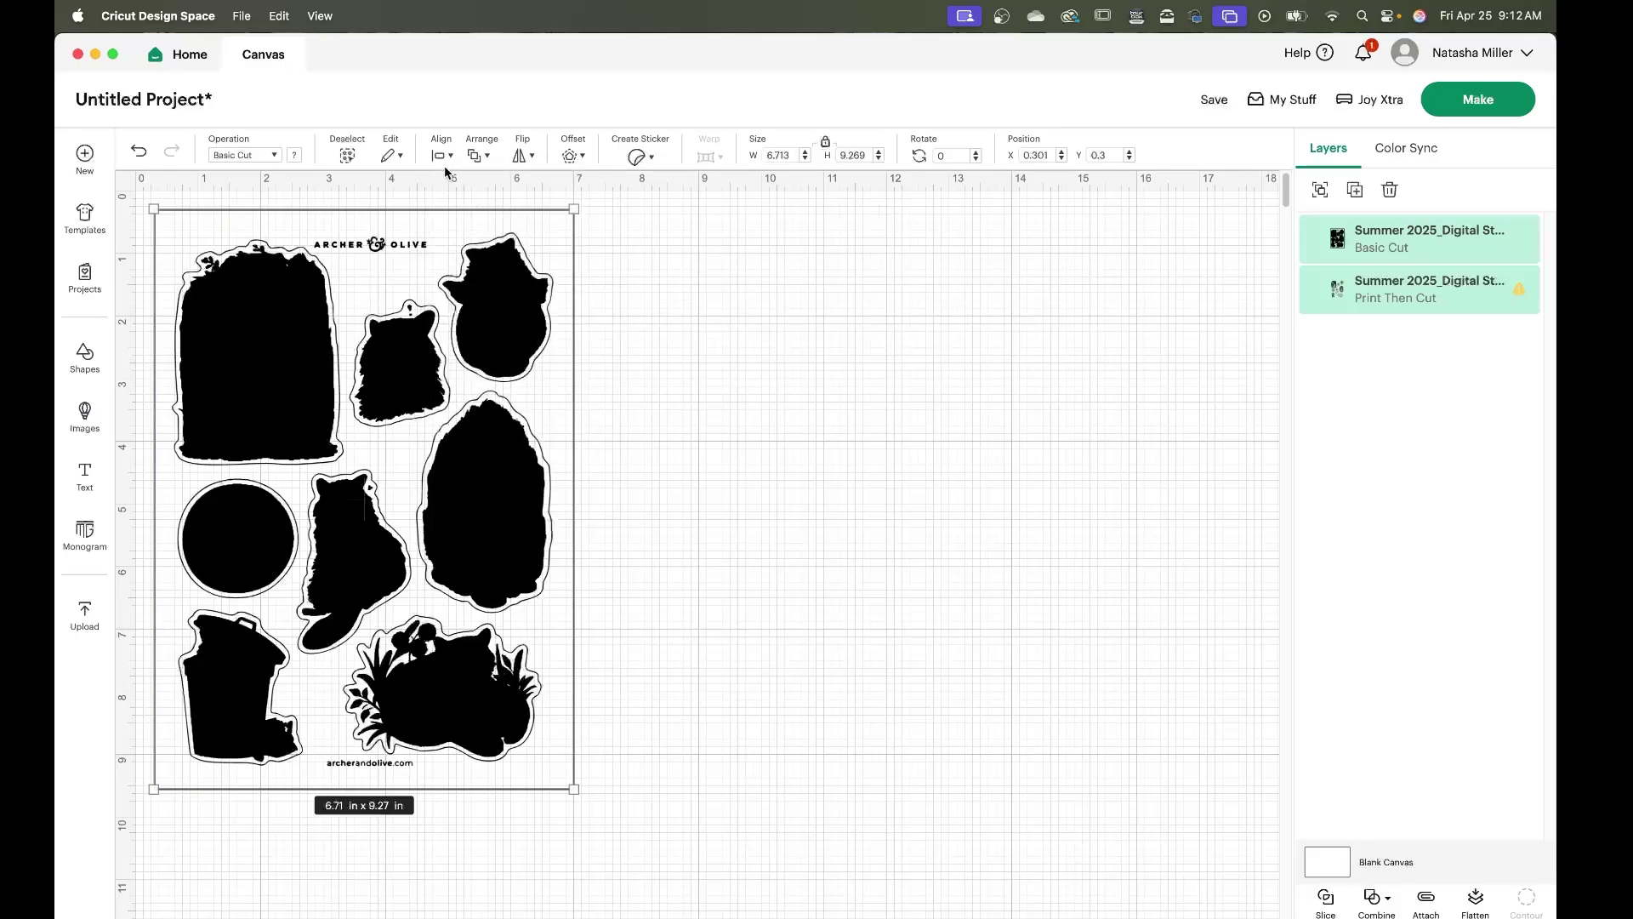
click(441, 155)
click(499, 309)
click(1395, 242)
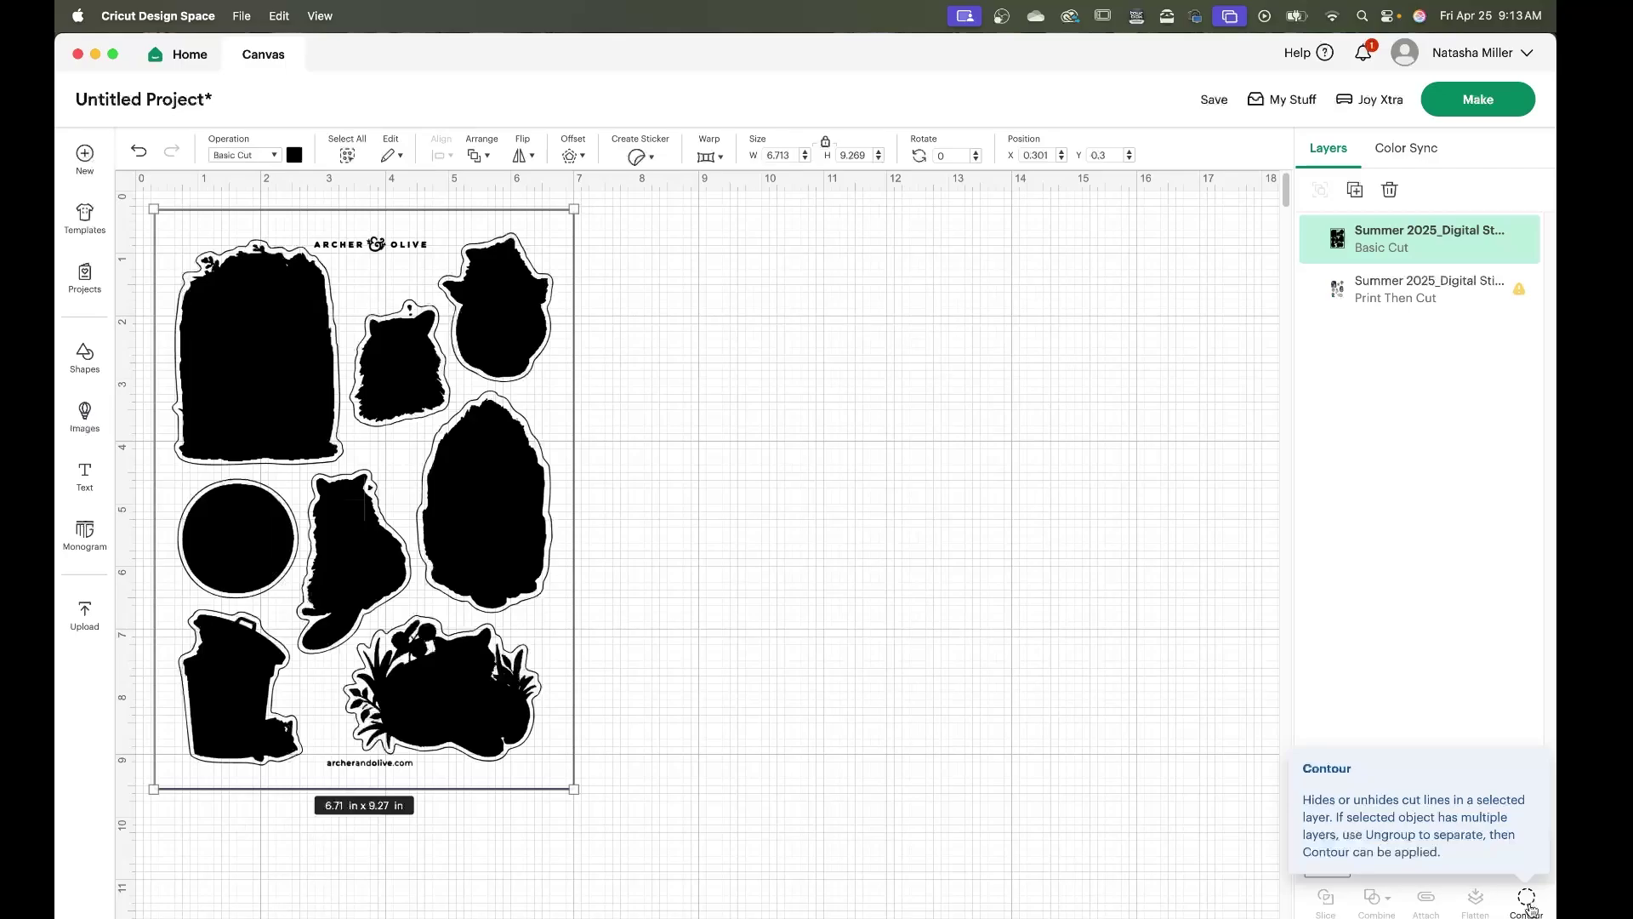
In Hide Contour, hide the cut layer's contours, then toggle the outer sheet contour back on.
click(1528, 902)
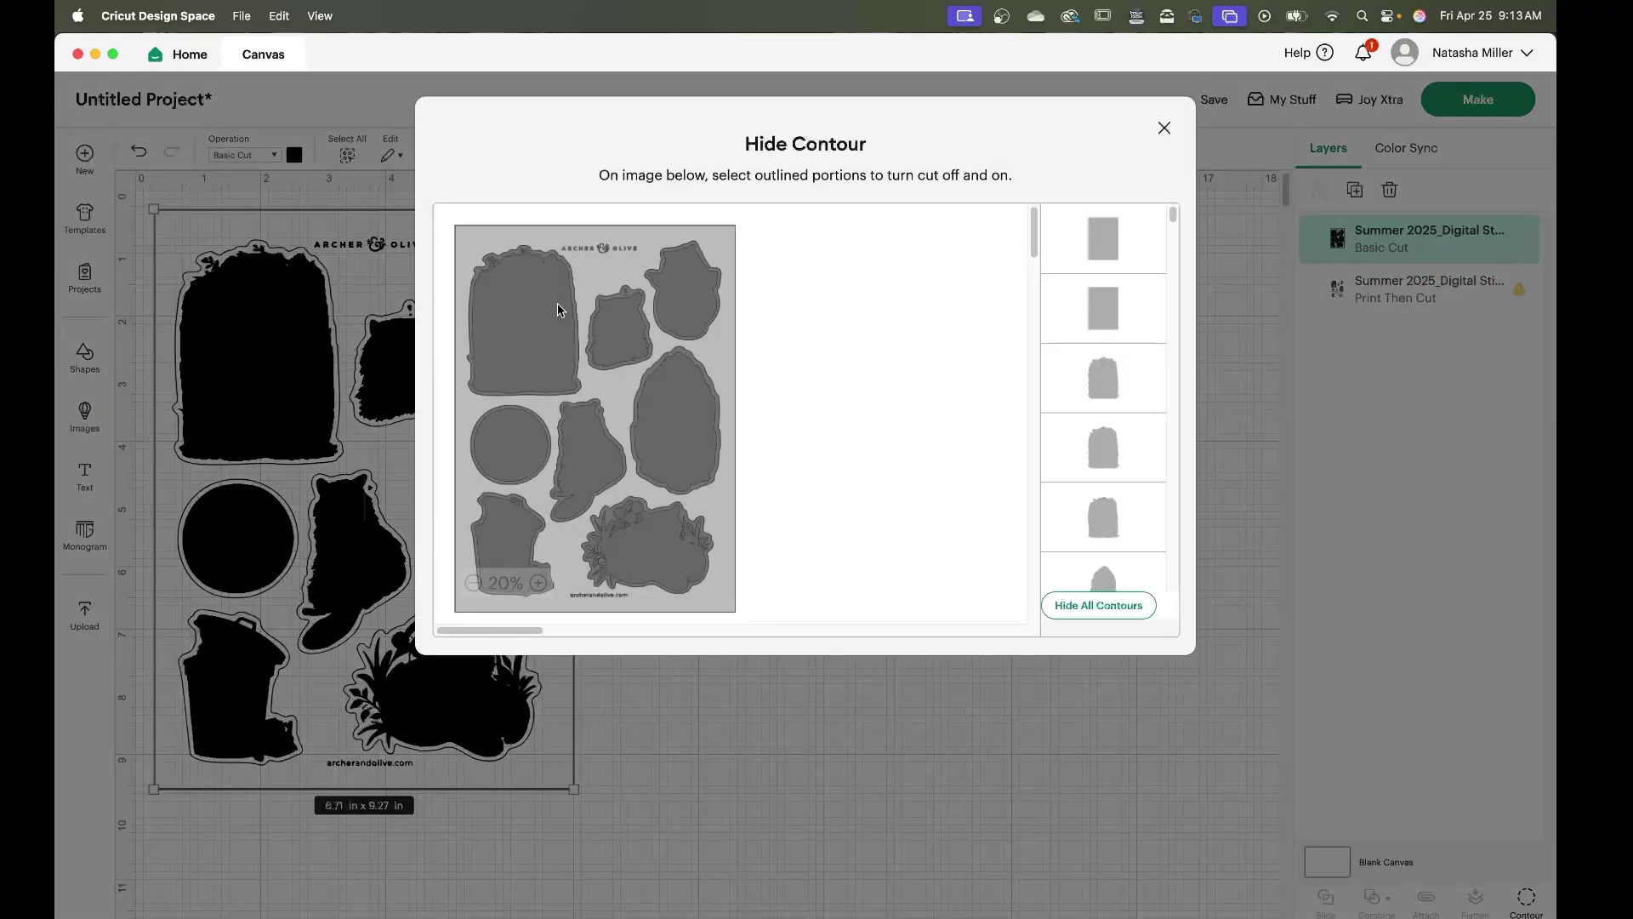
click(528, 335)
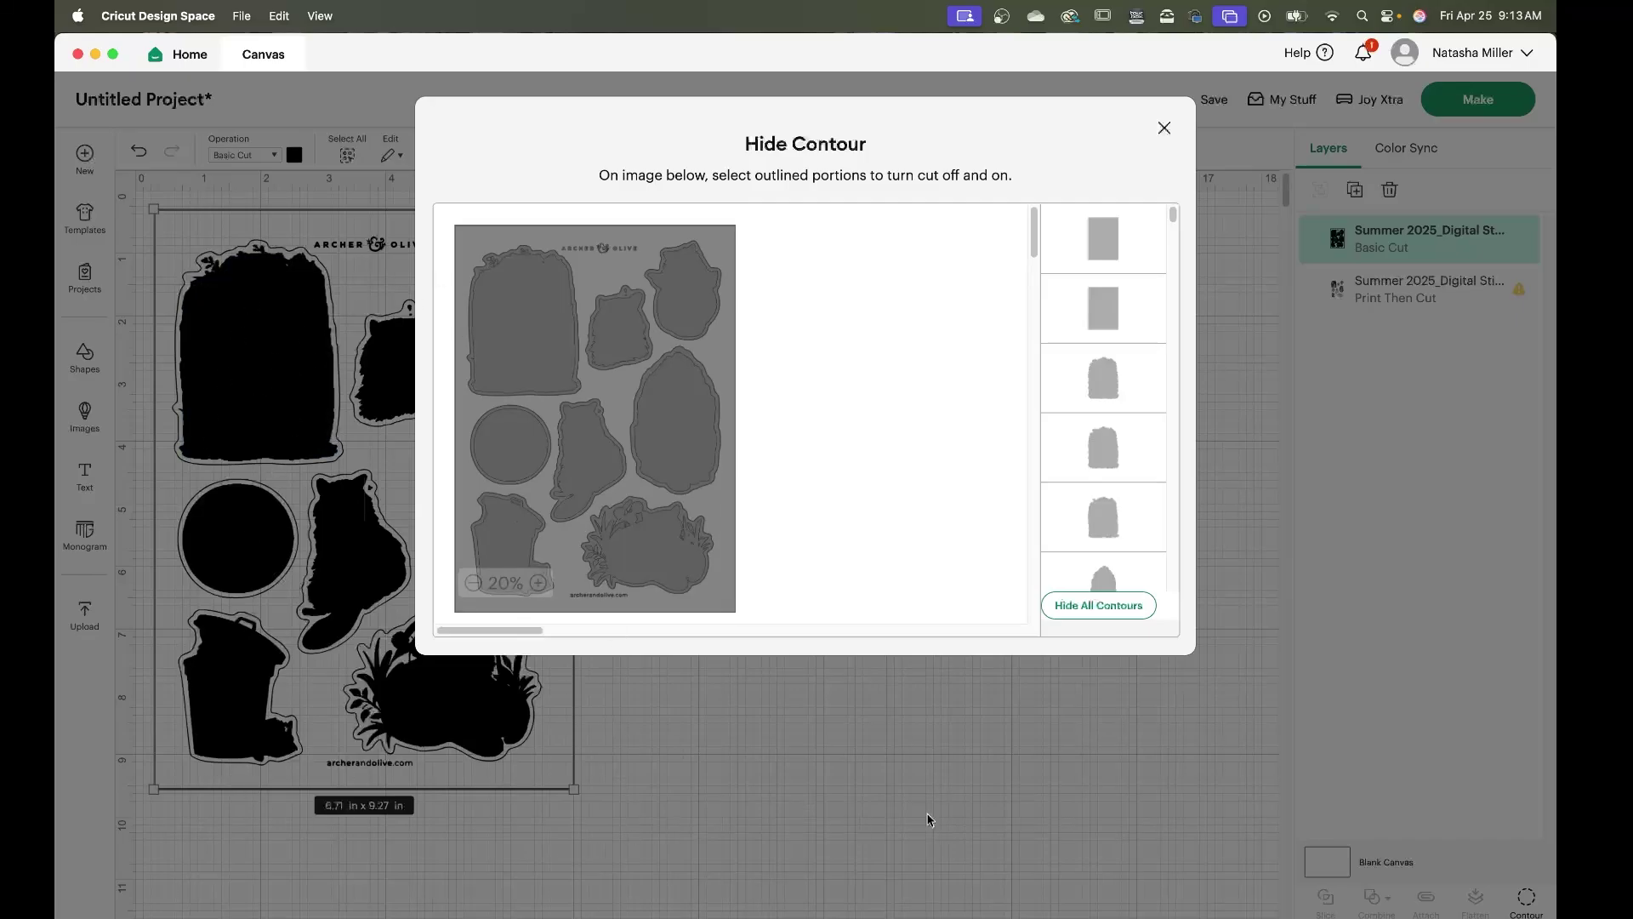
click(1106, 605)
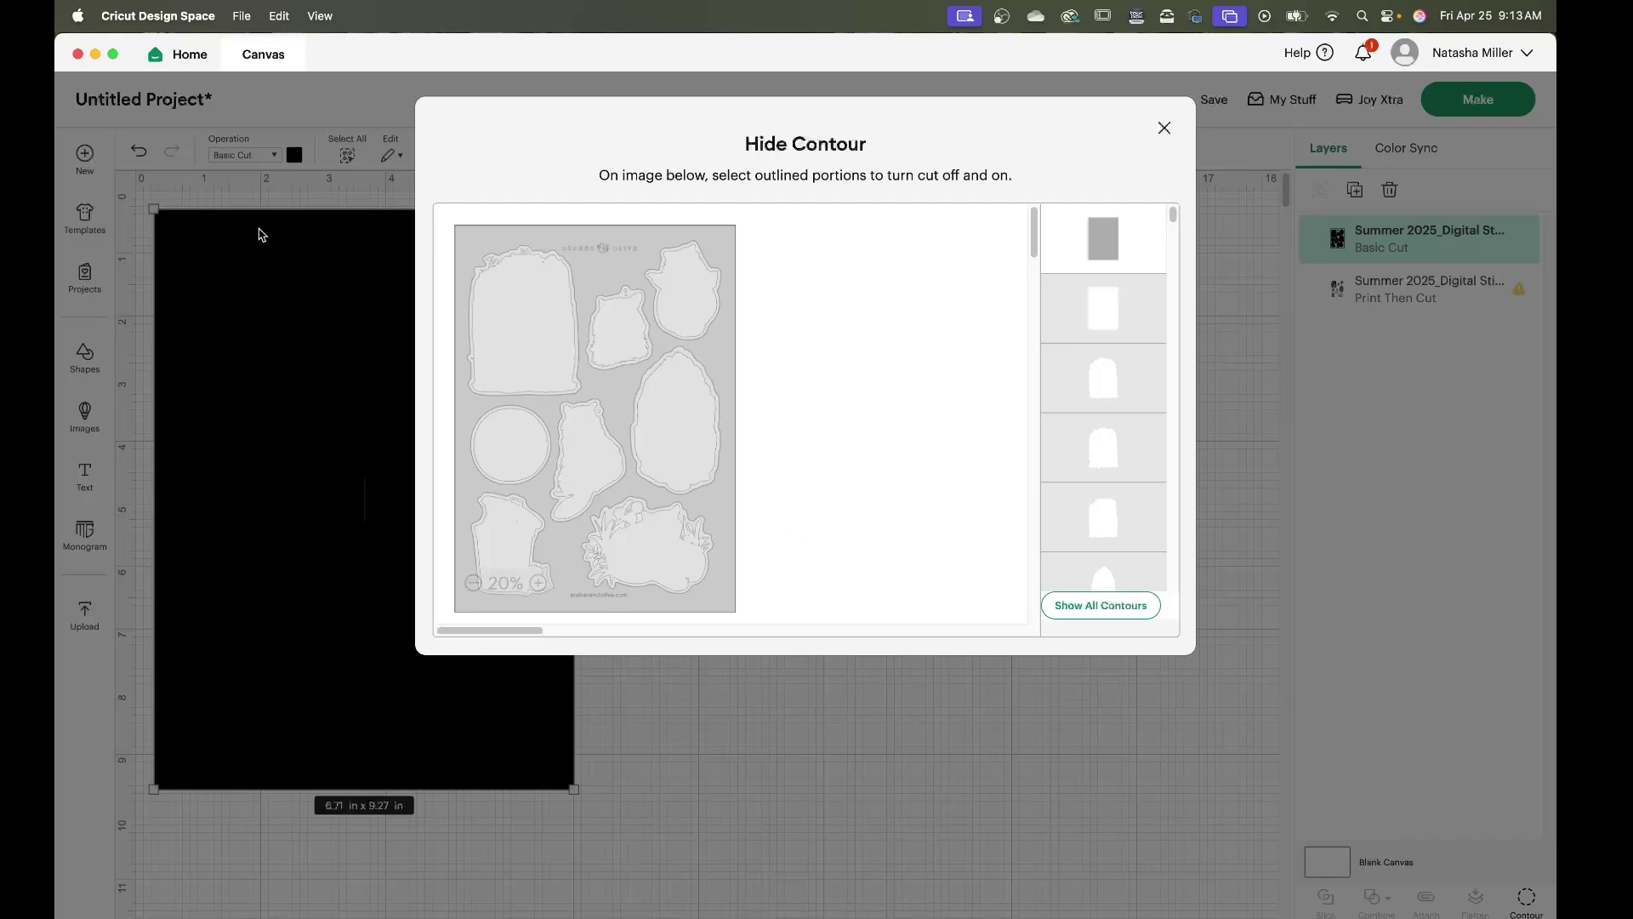
click(483, 242)
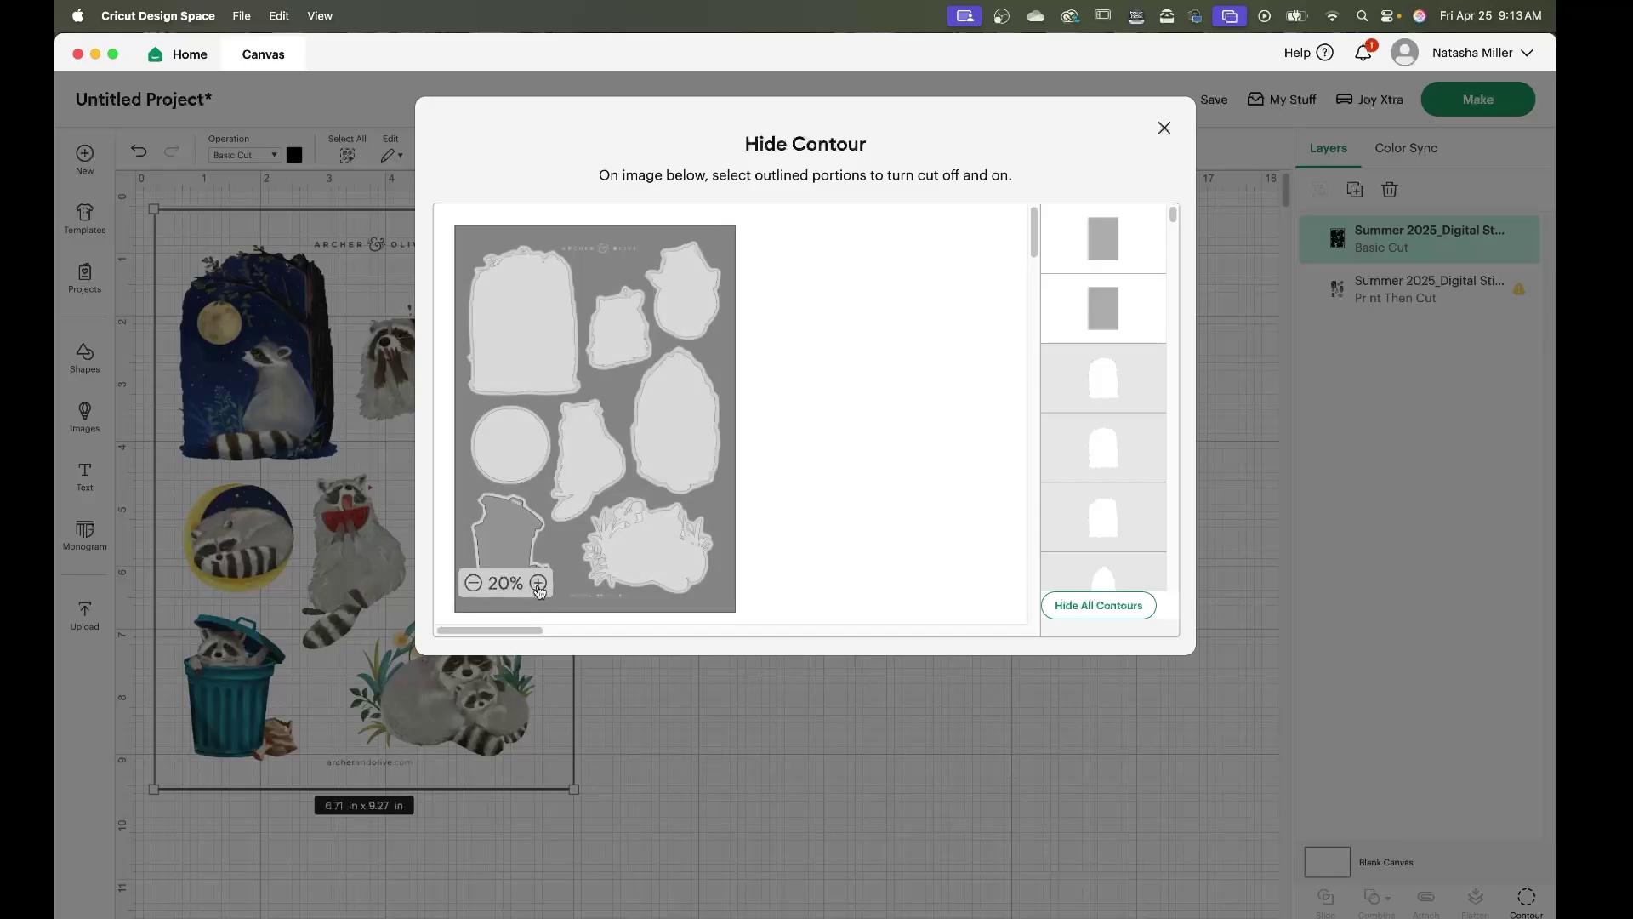
Toggle the raccoon, moon and outer sheet contours so each sticker keeps its cut outline.
scroll(539, 550, up, 5)
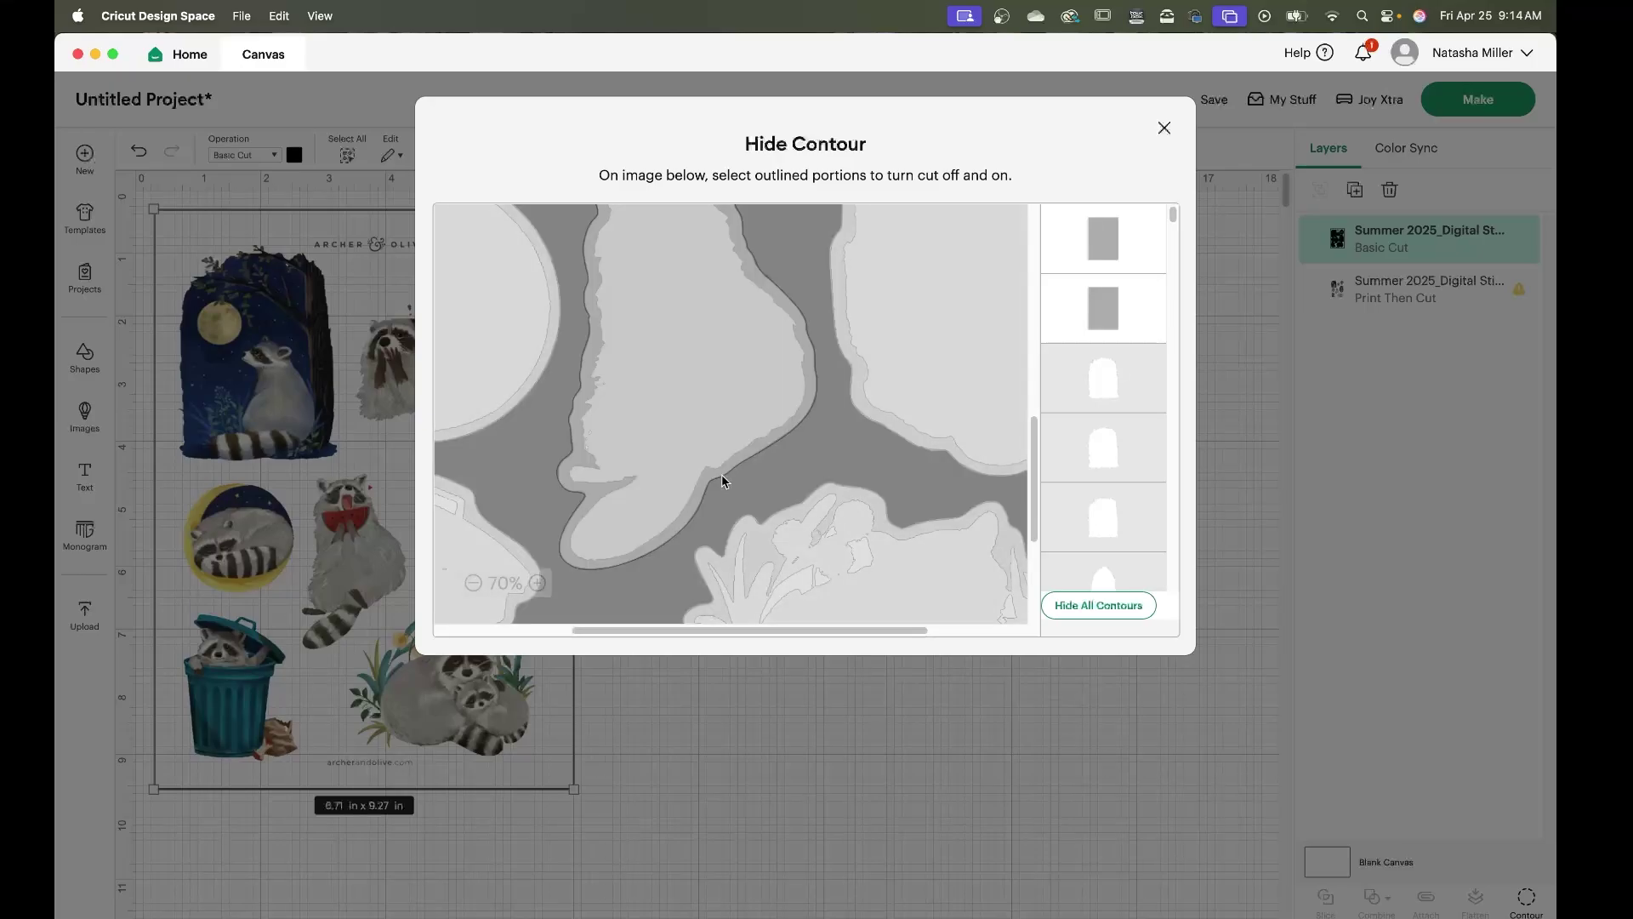
click(722, 481)
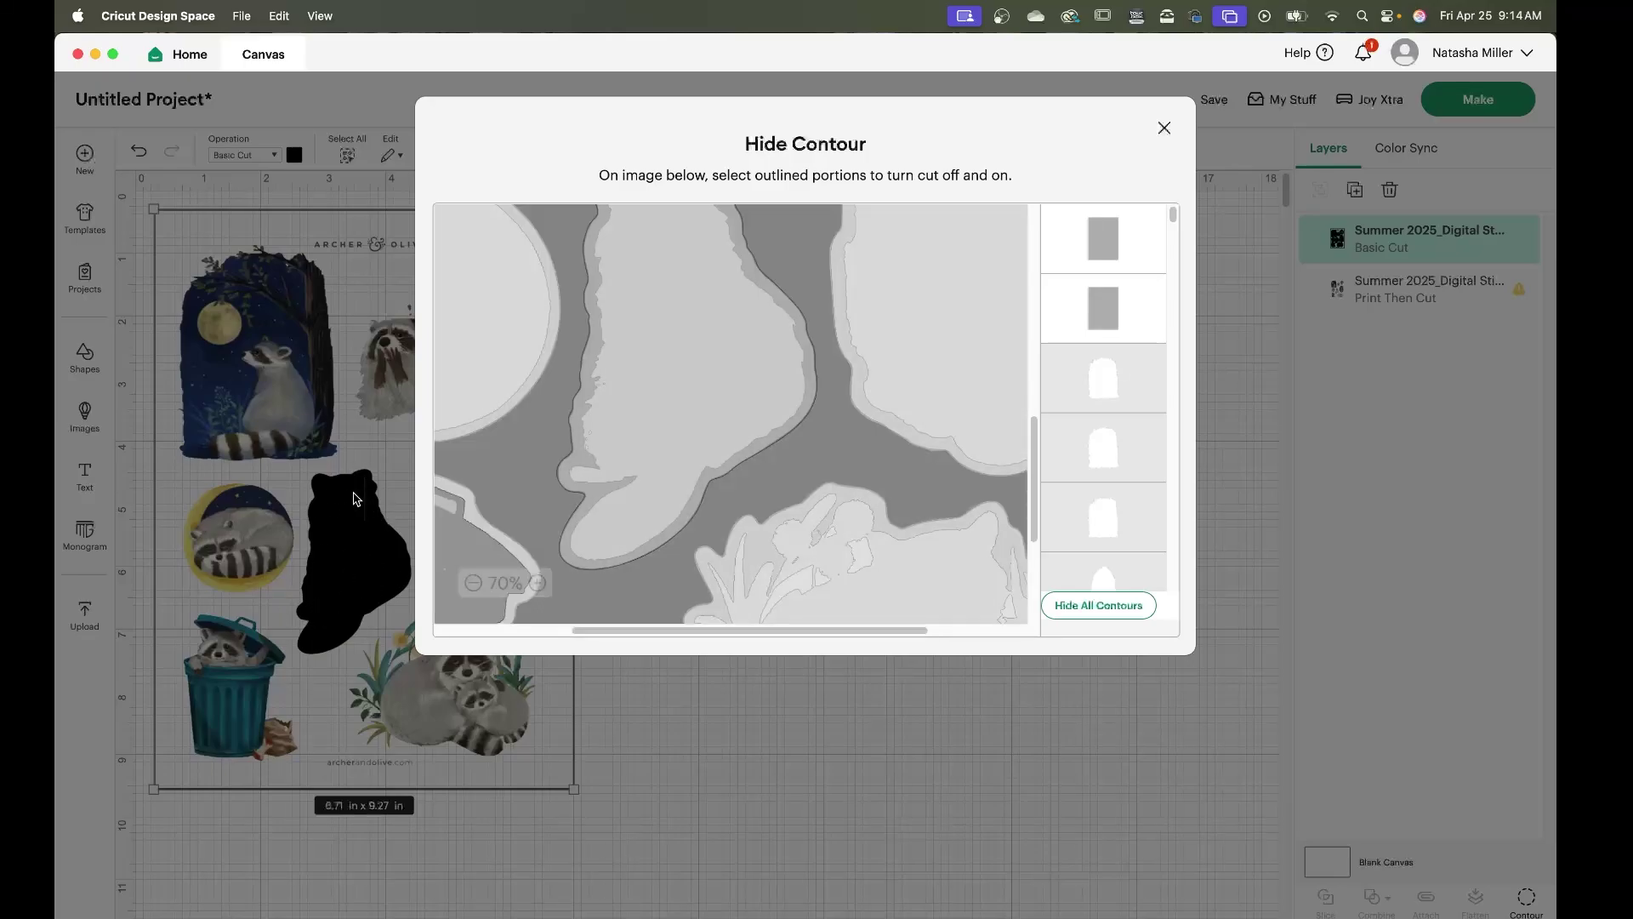
click(659, 546)
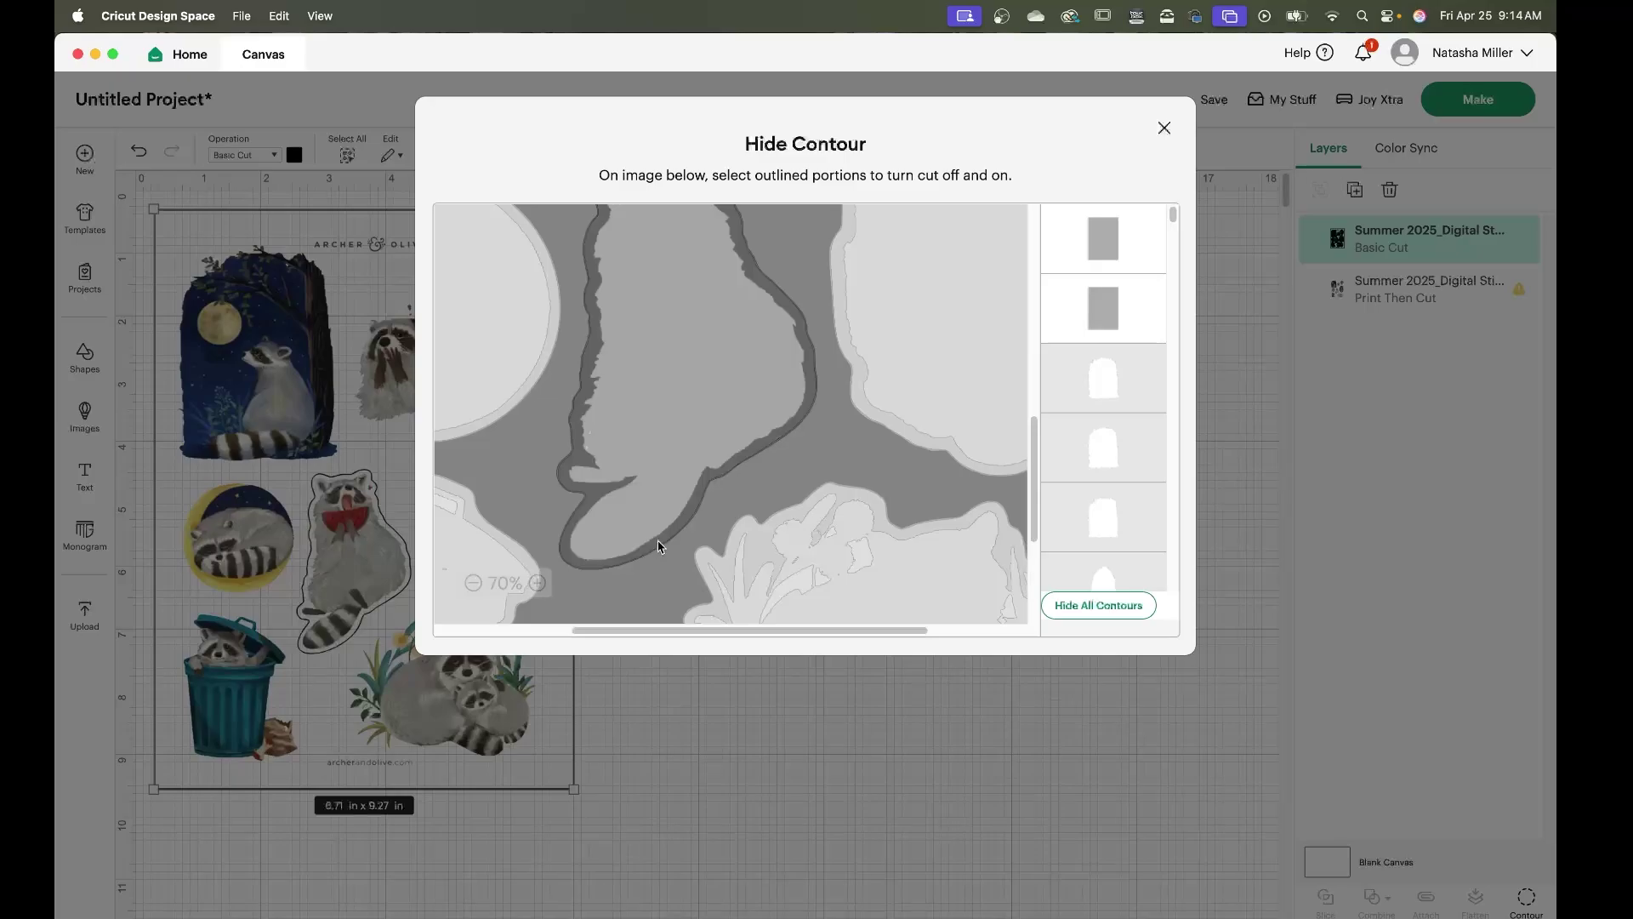
click(693, 518)
click(512, 417)
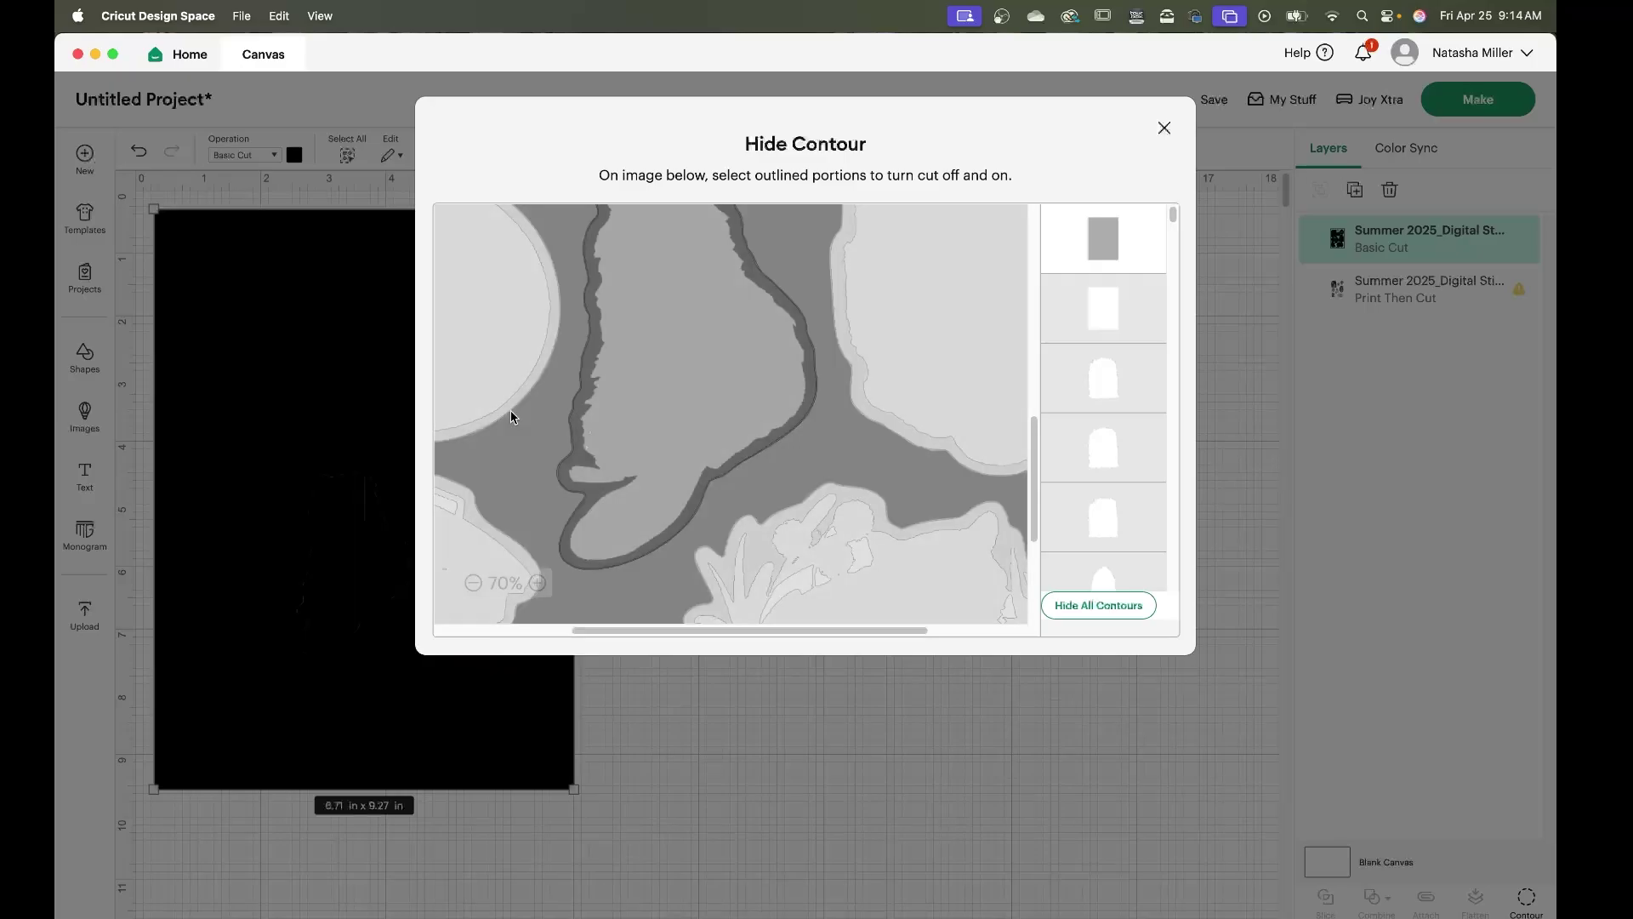
click(512, 415)
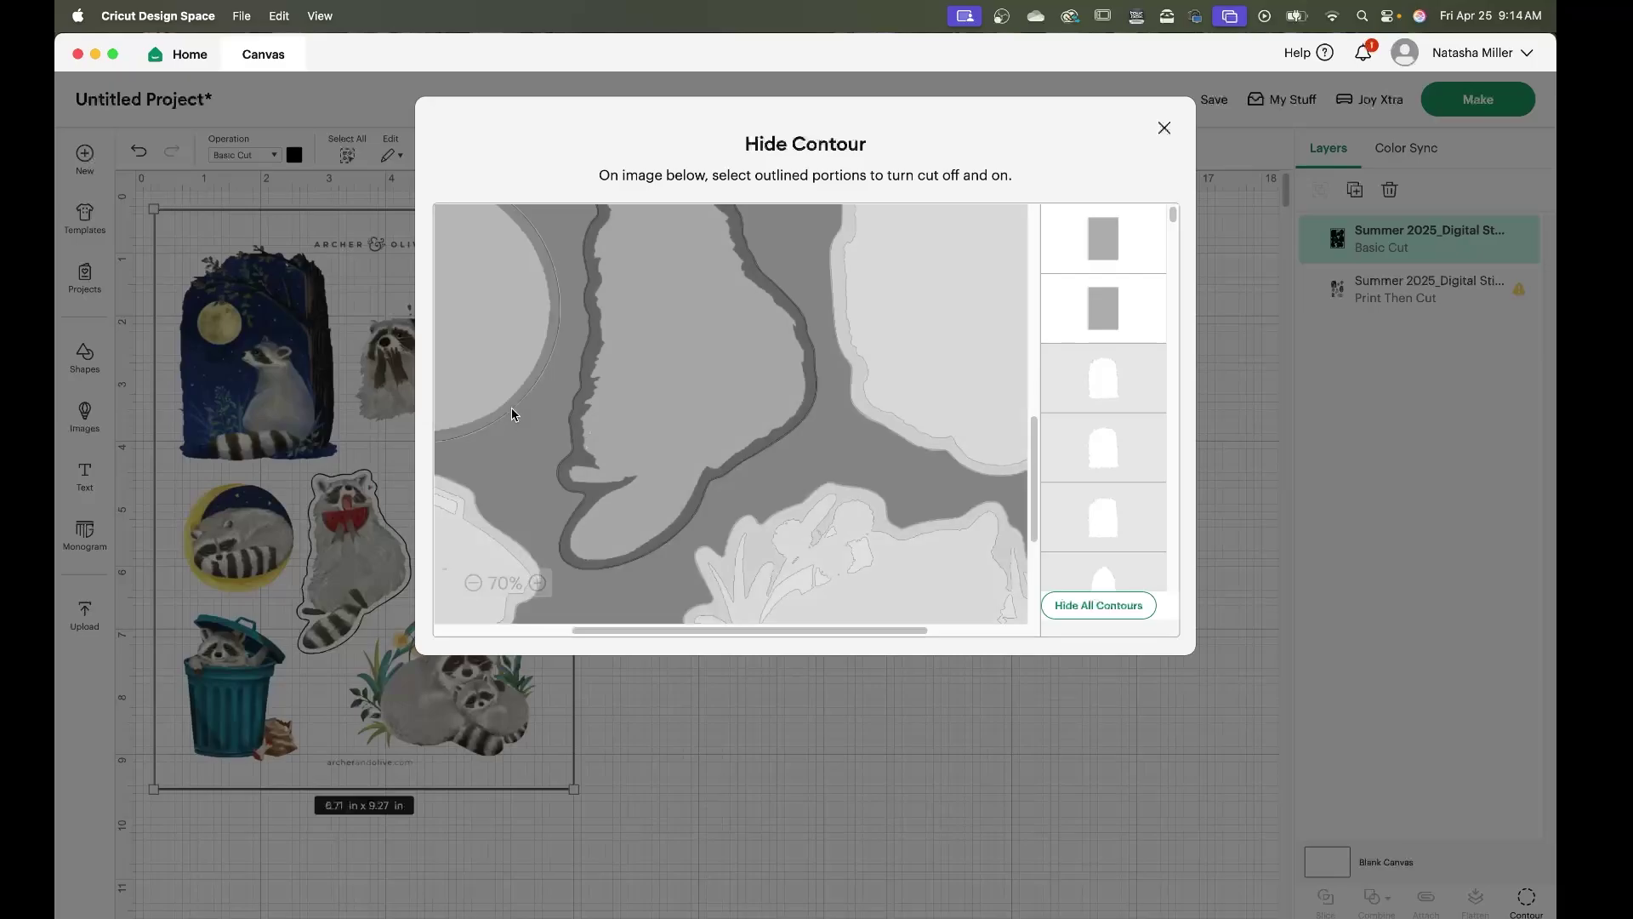
click(513, 415)
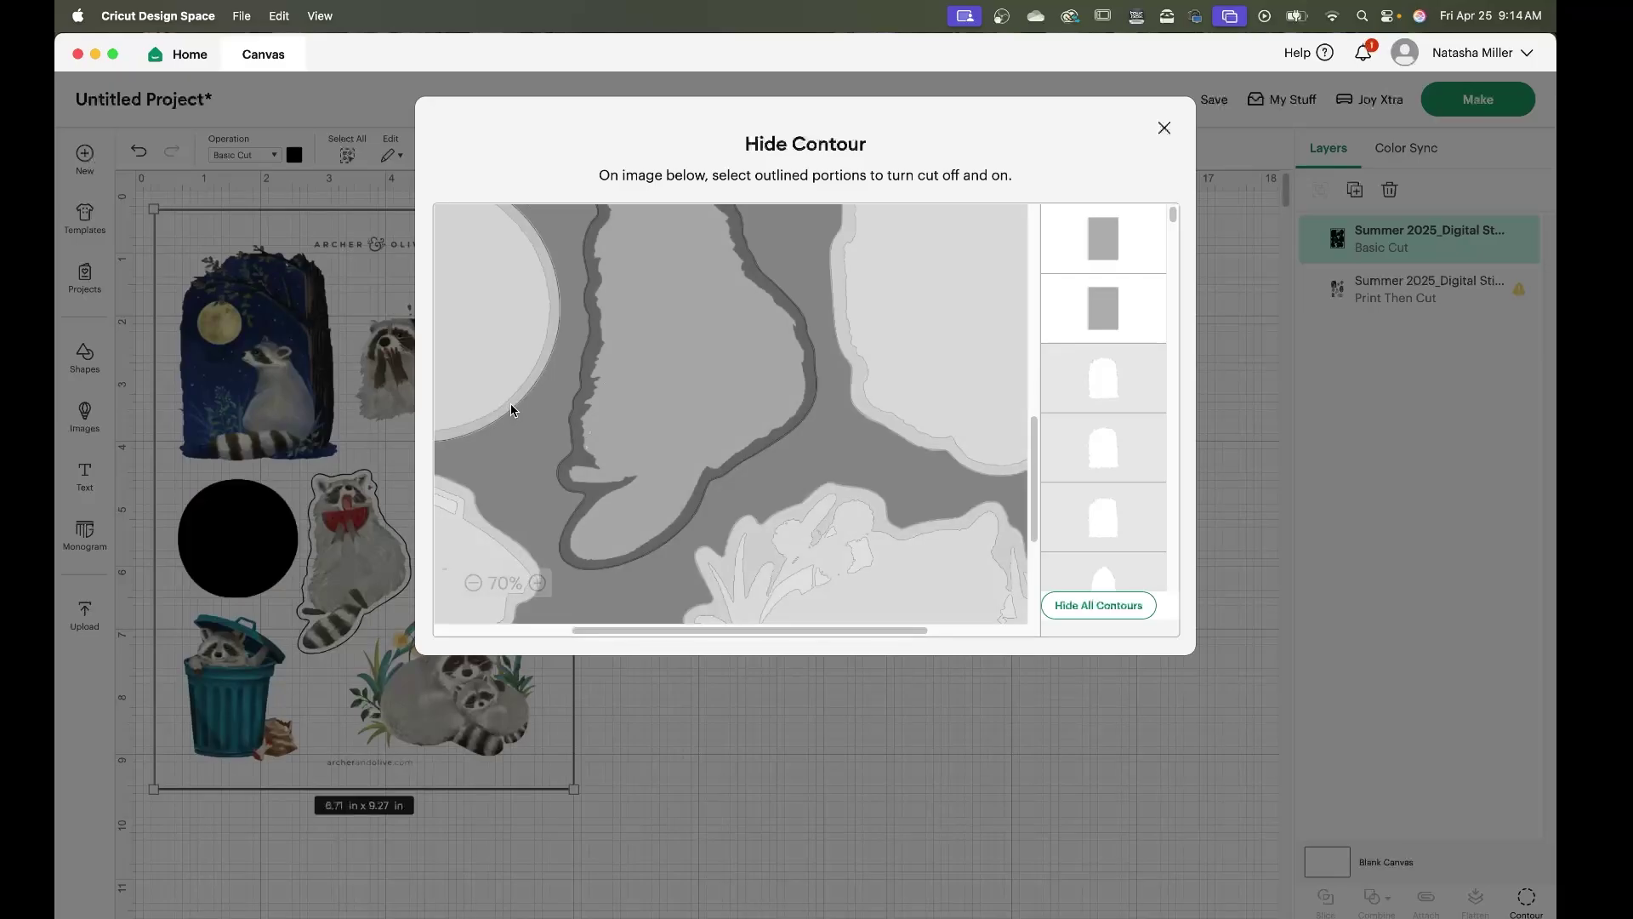
click(511, 412)
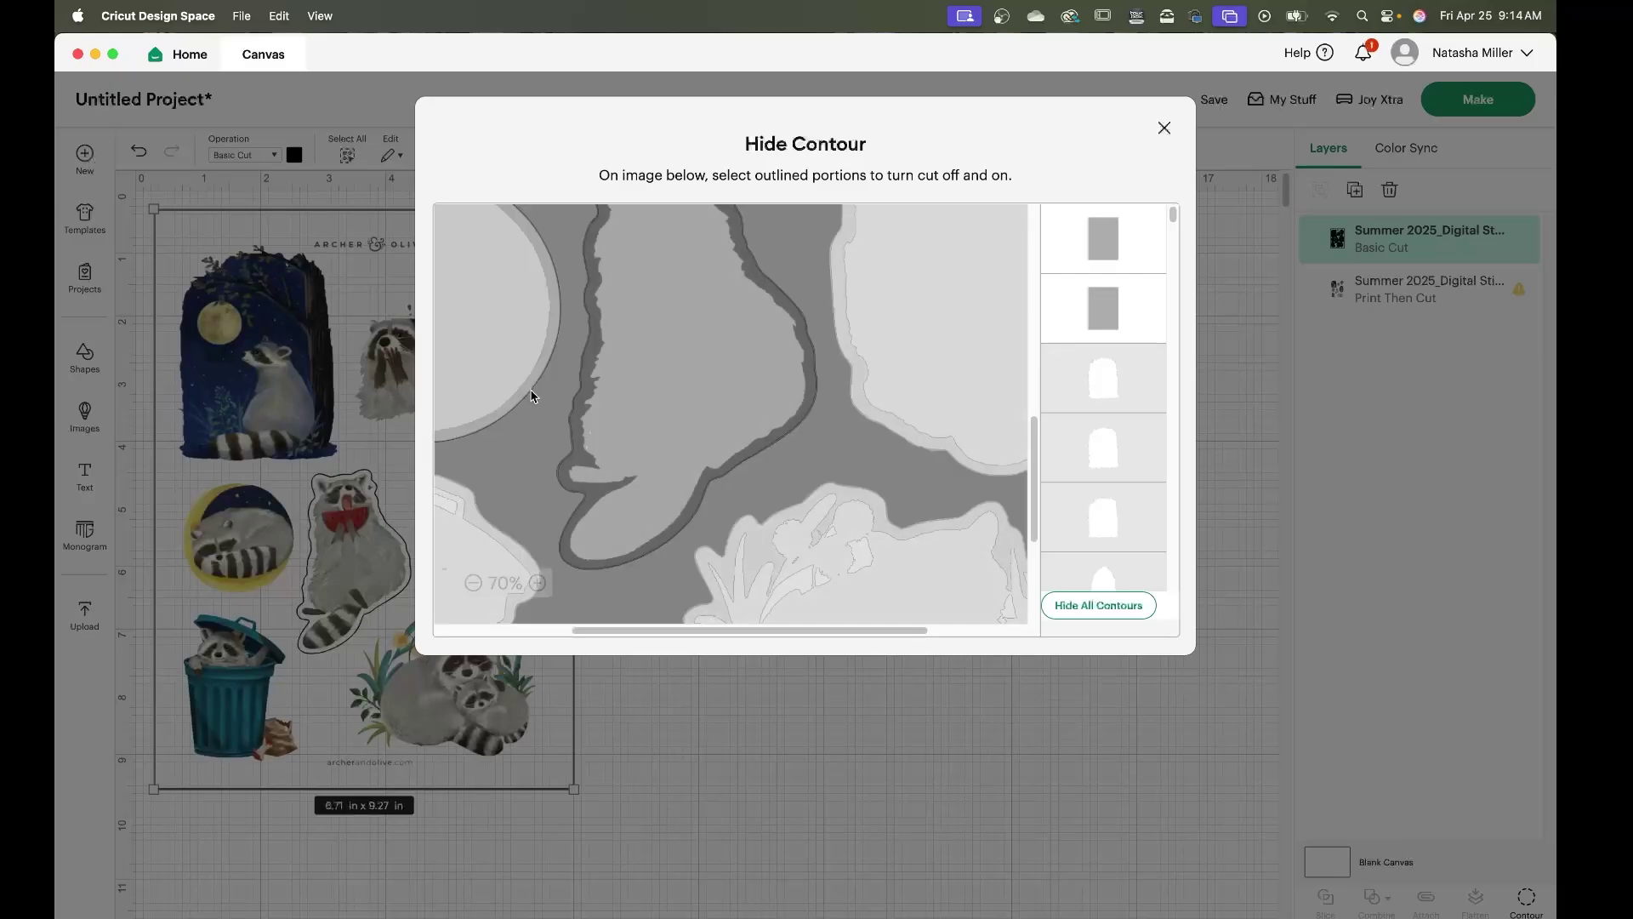
click(522, 397)
click(522, 397)
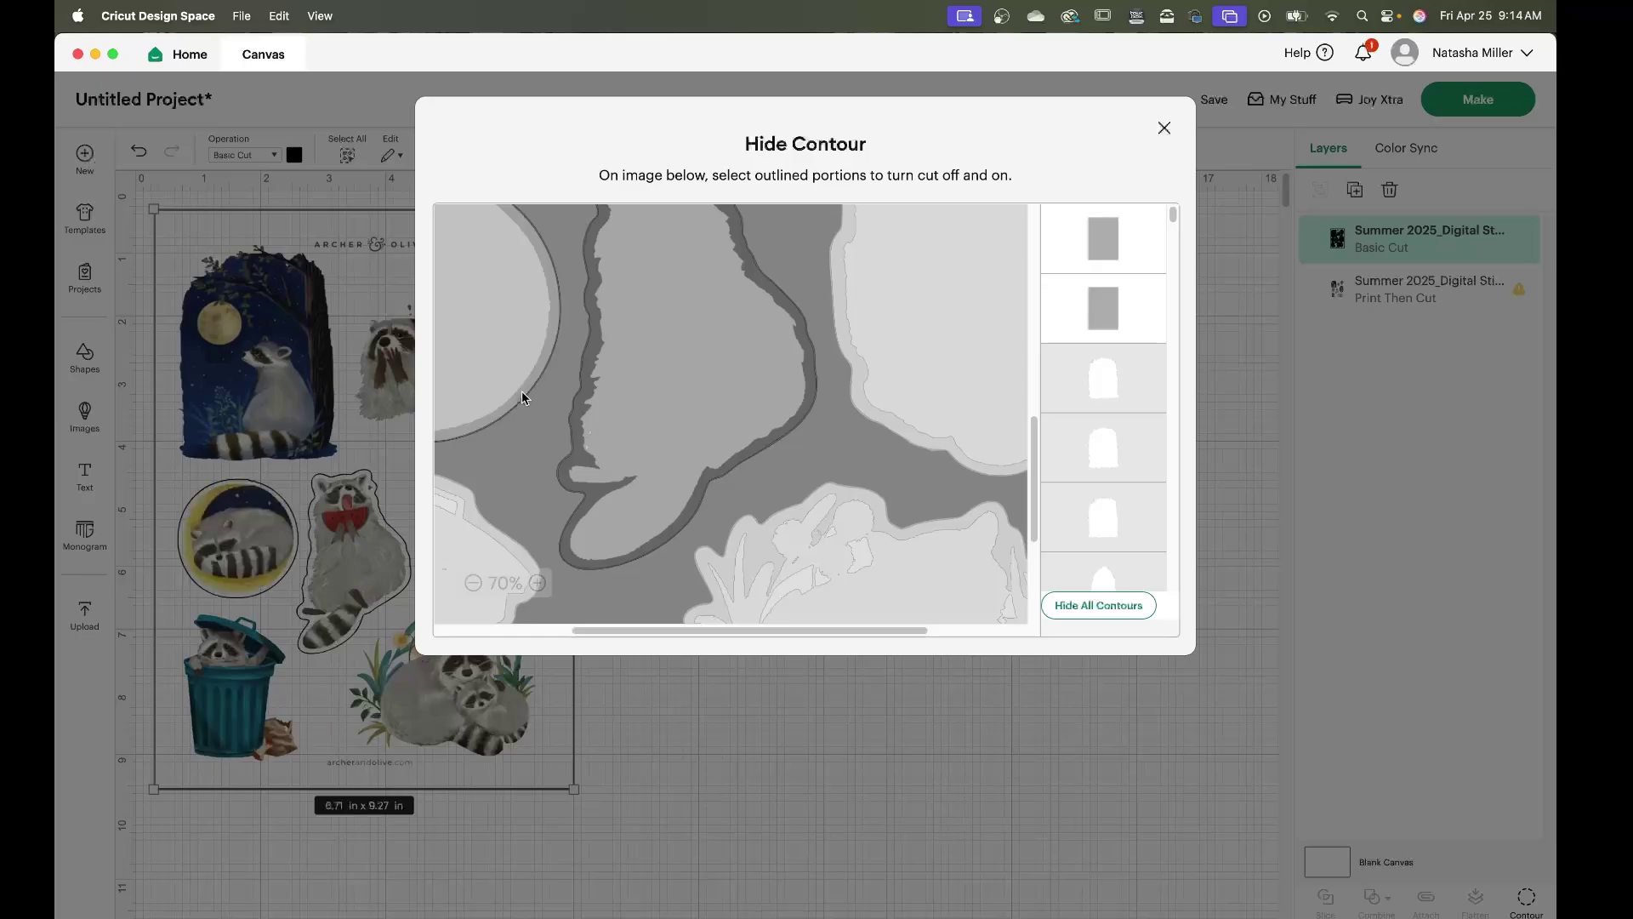
click(522, 426)
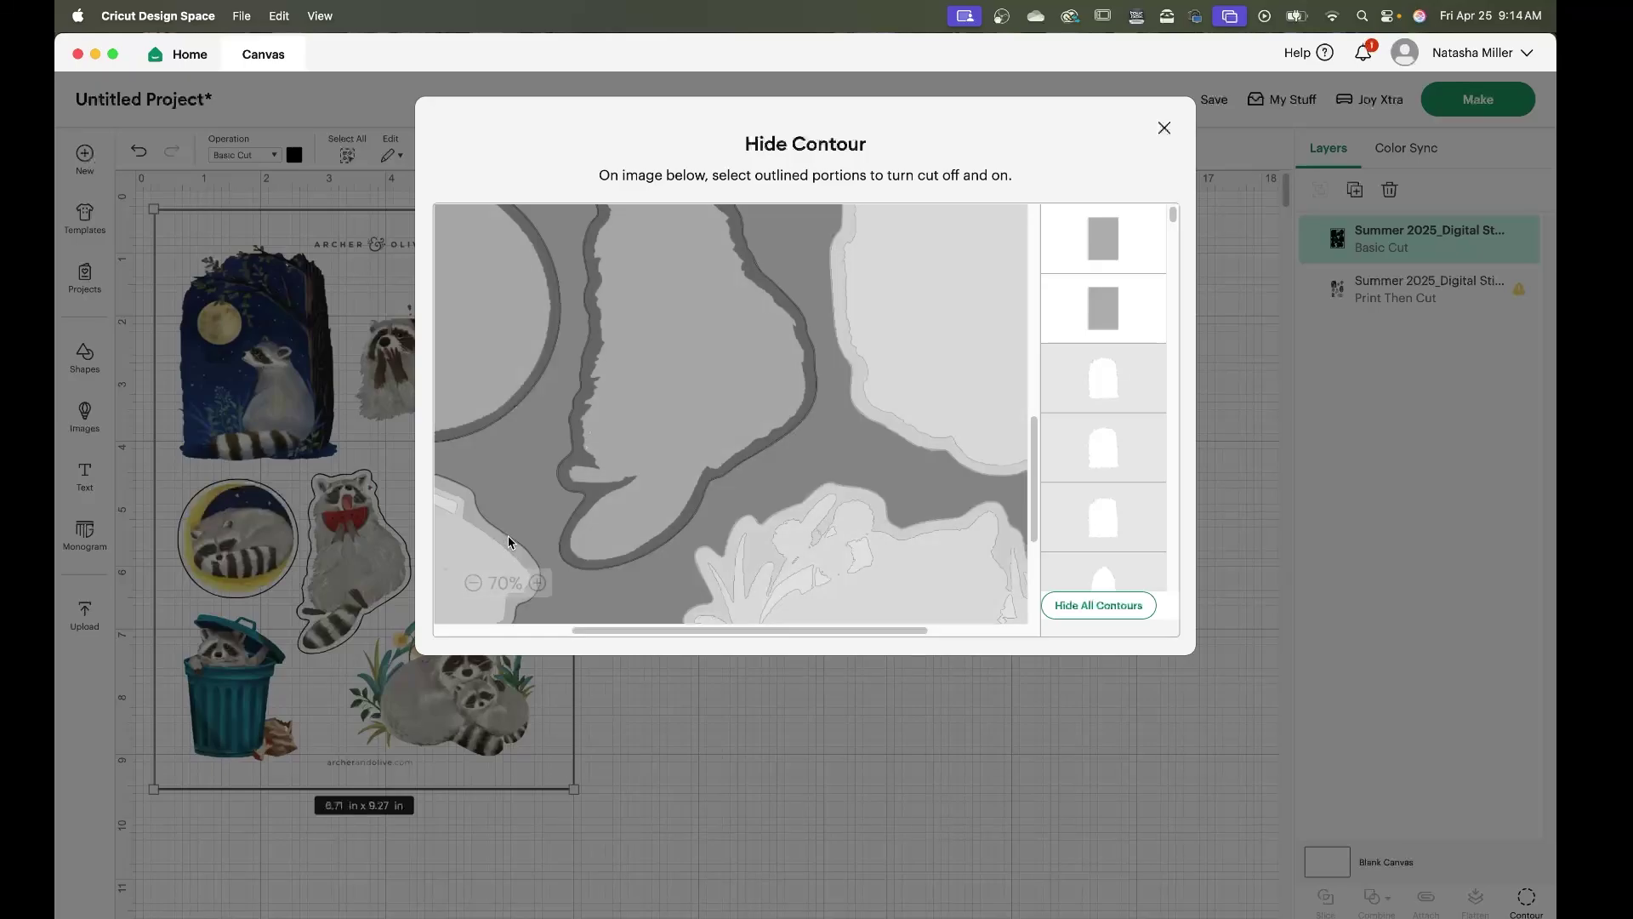
click(905, 439)
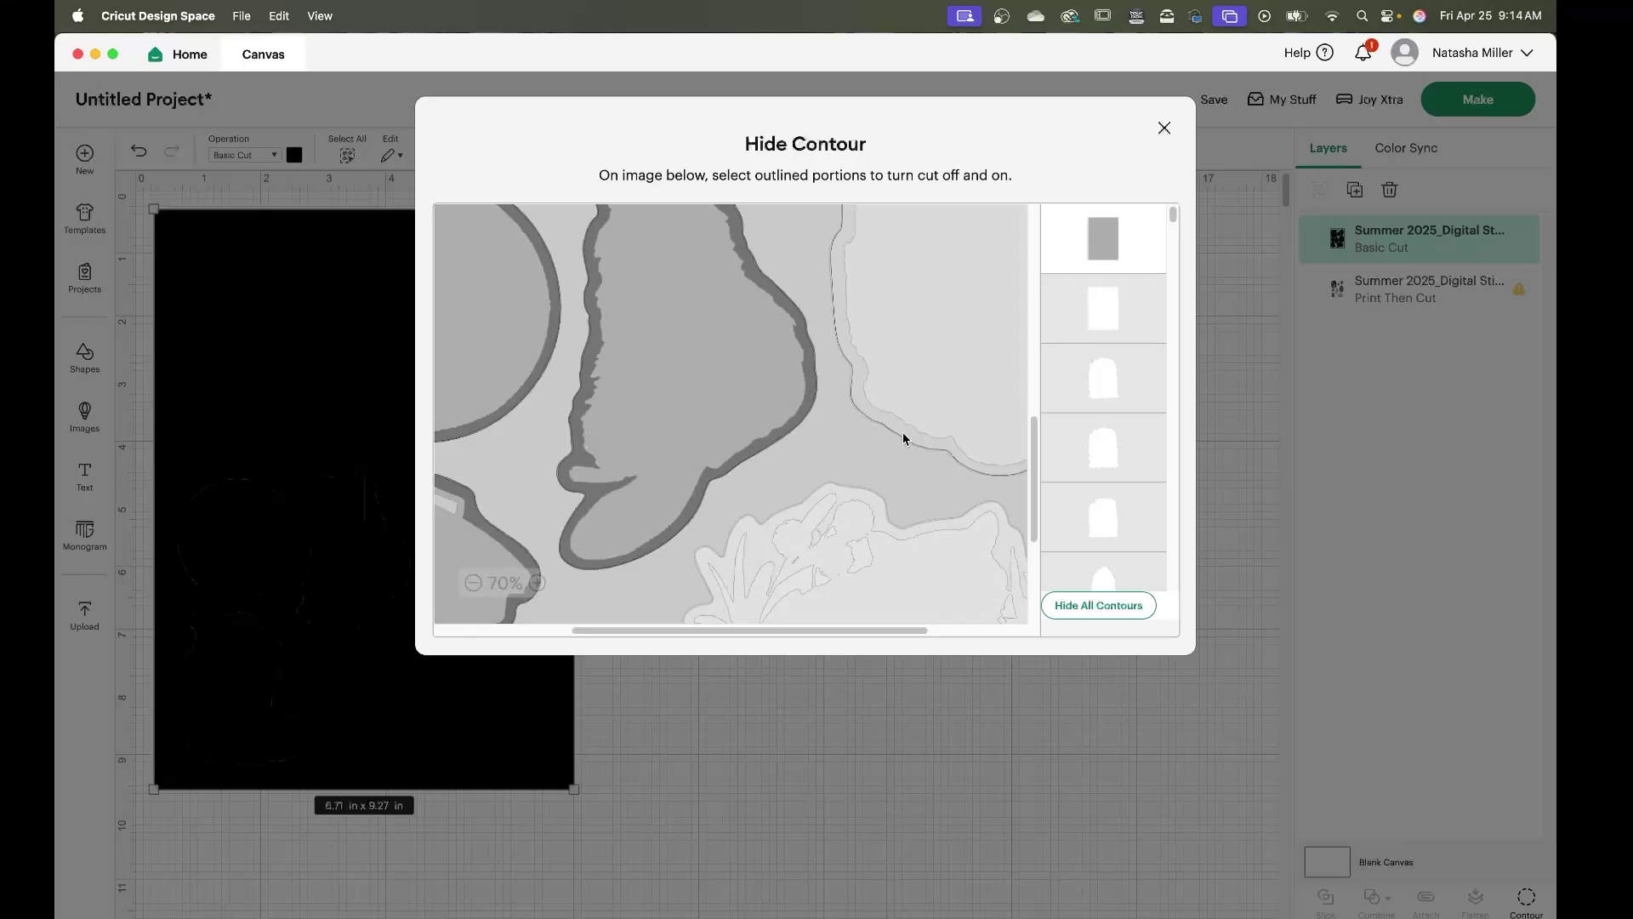
click(897, 425)
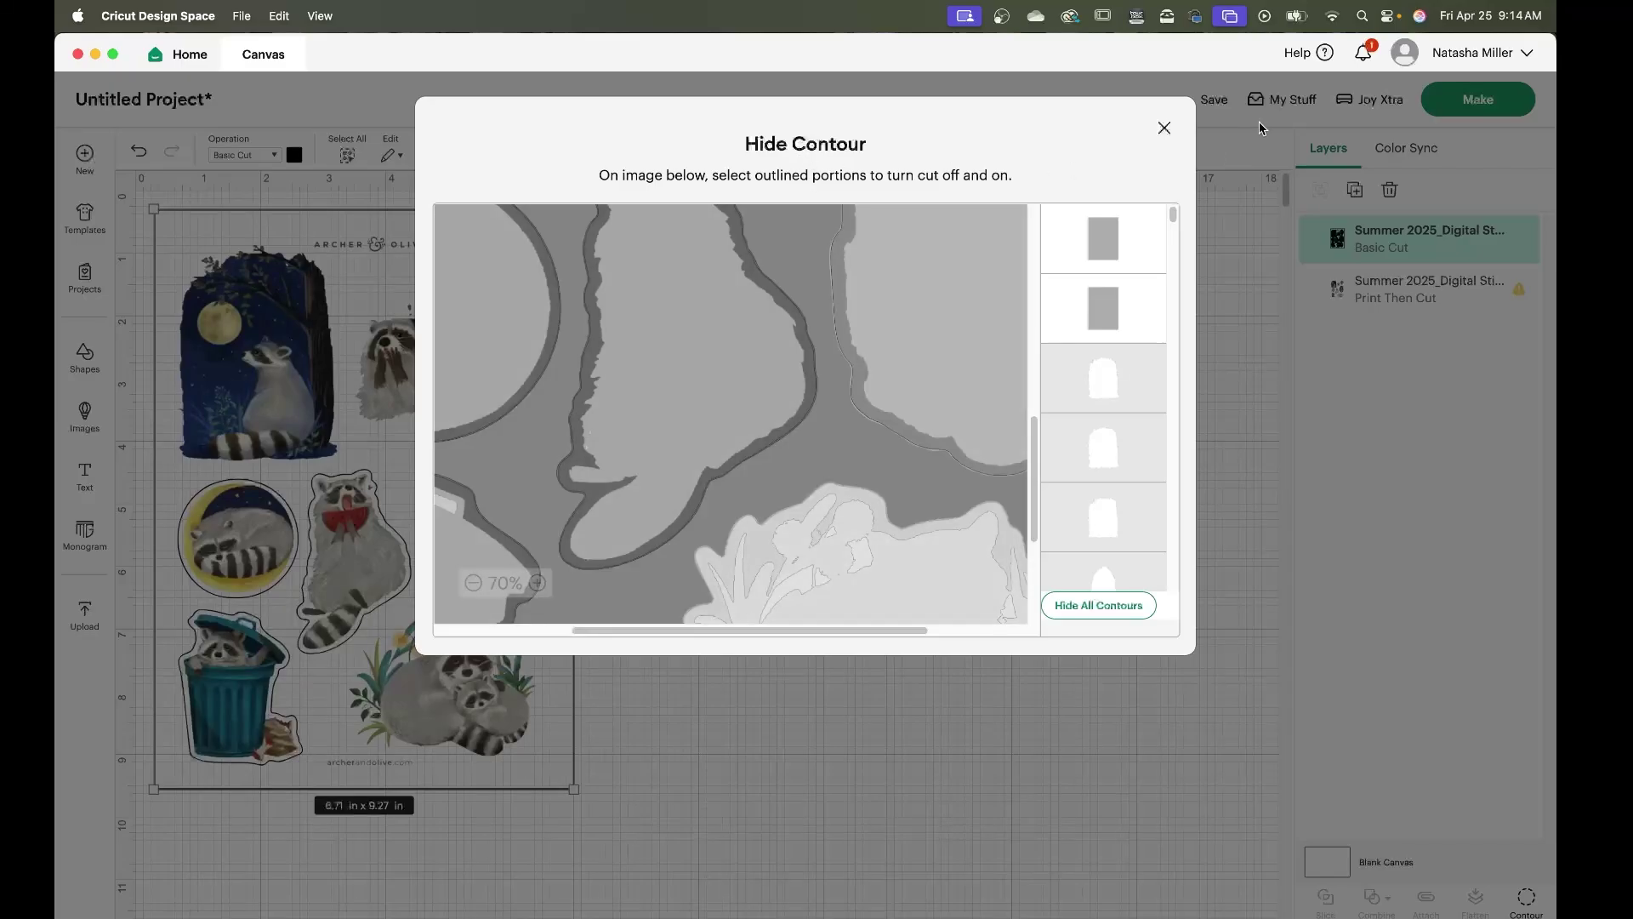
click(1164, 127)
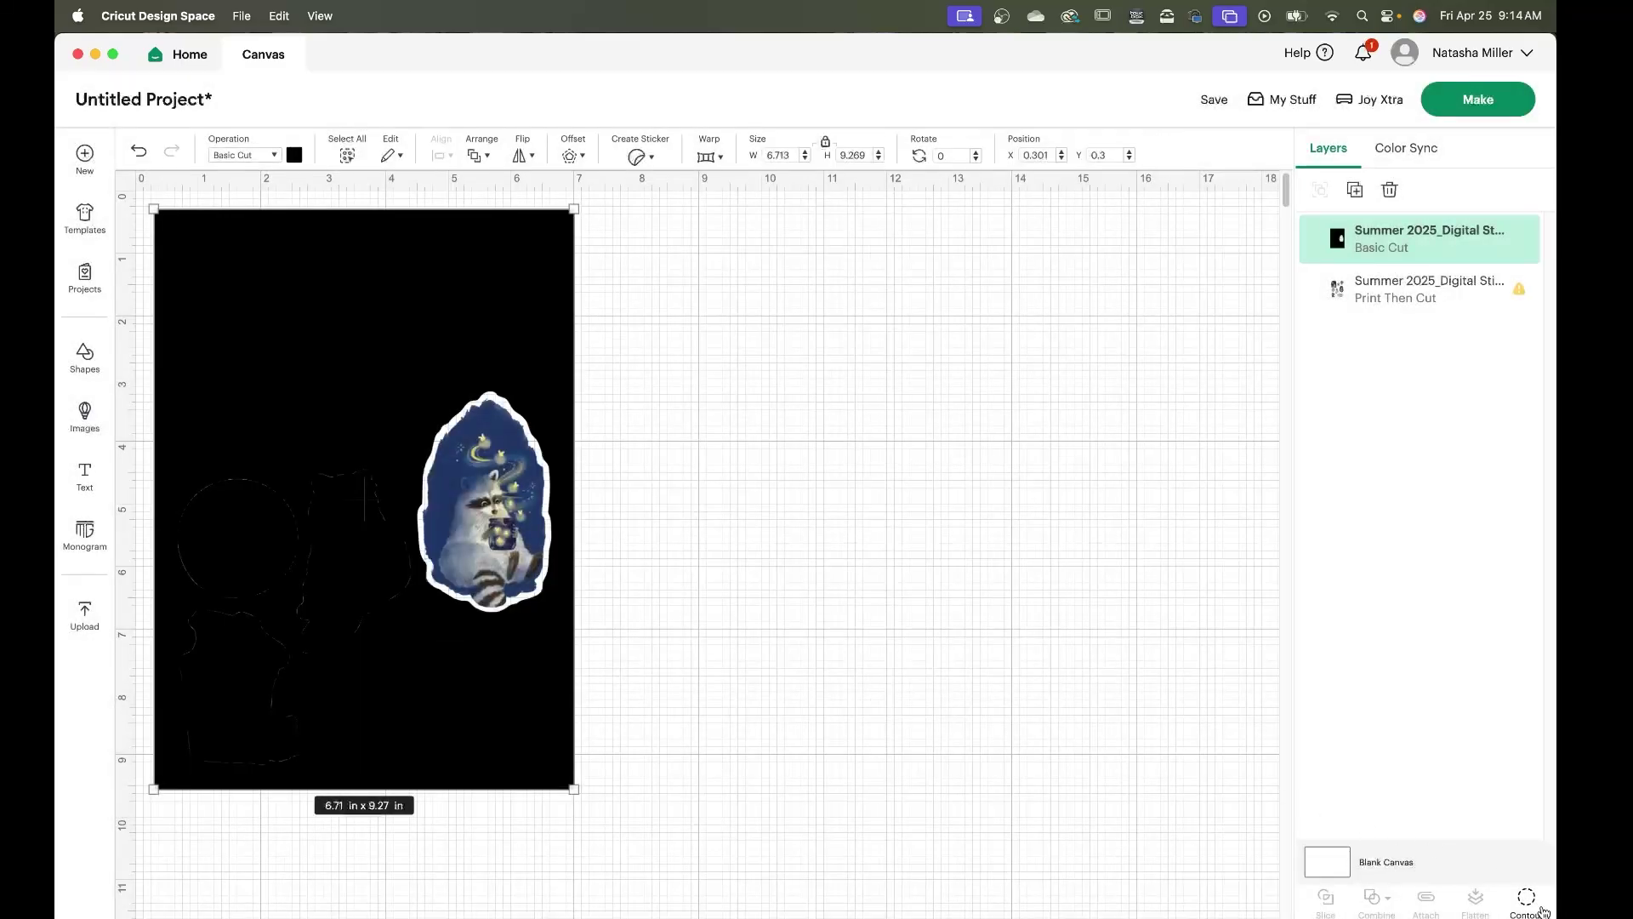
Reopen Hide Contour, turn the remaining hidden sticker outlines back on, and close it.
click(1531, 905)
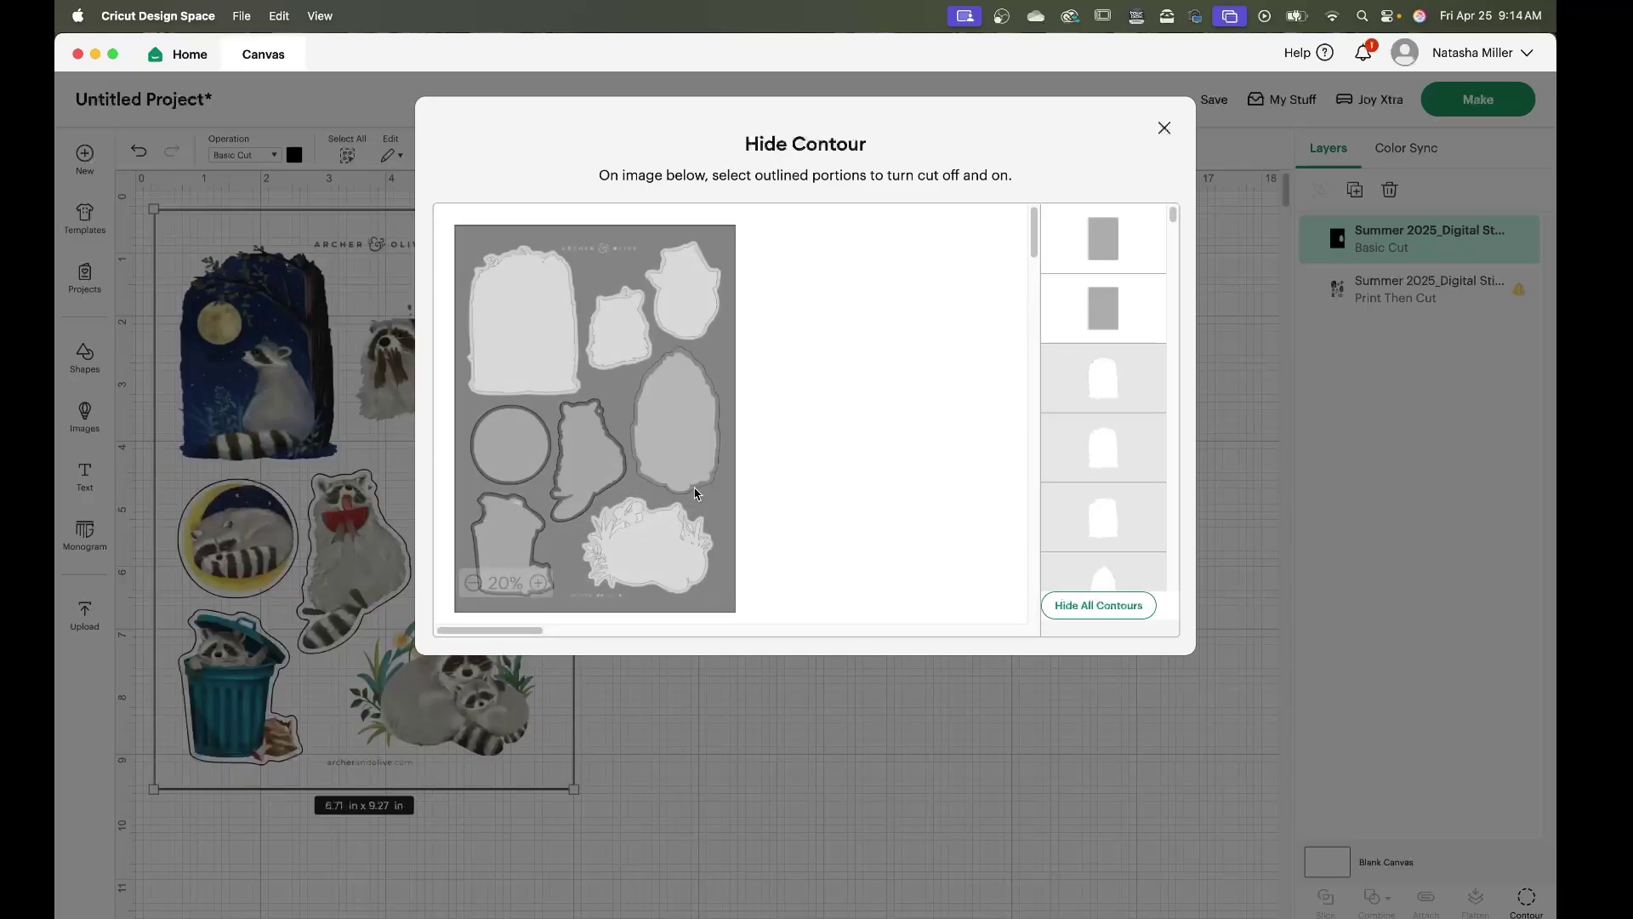
click(1164, 128)
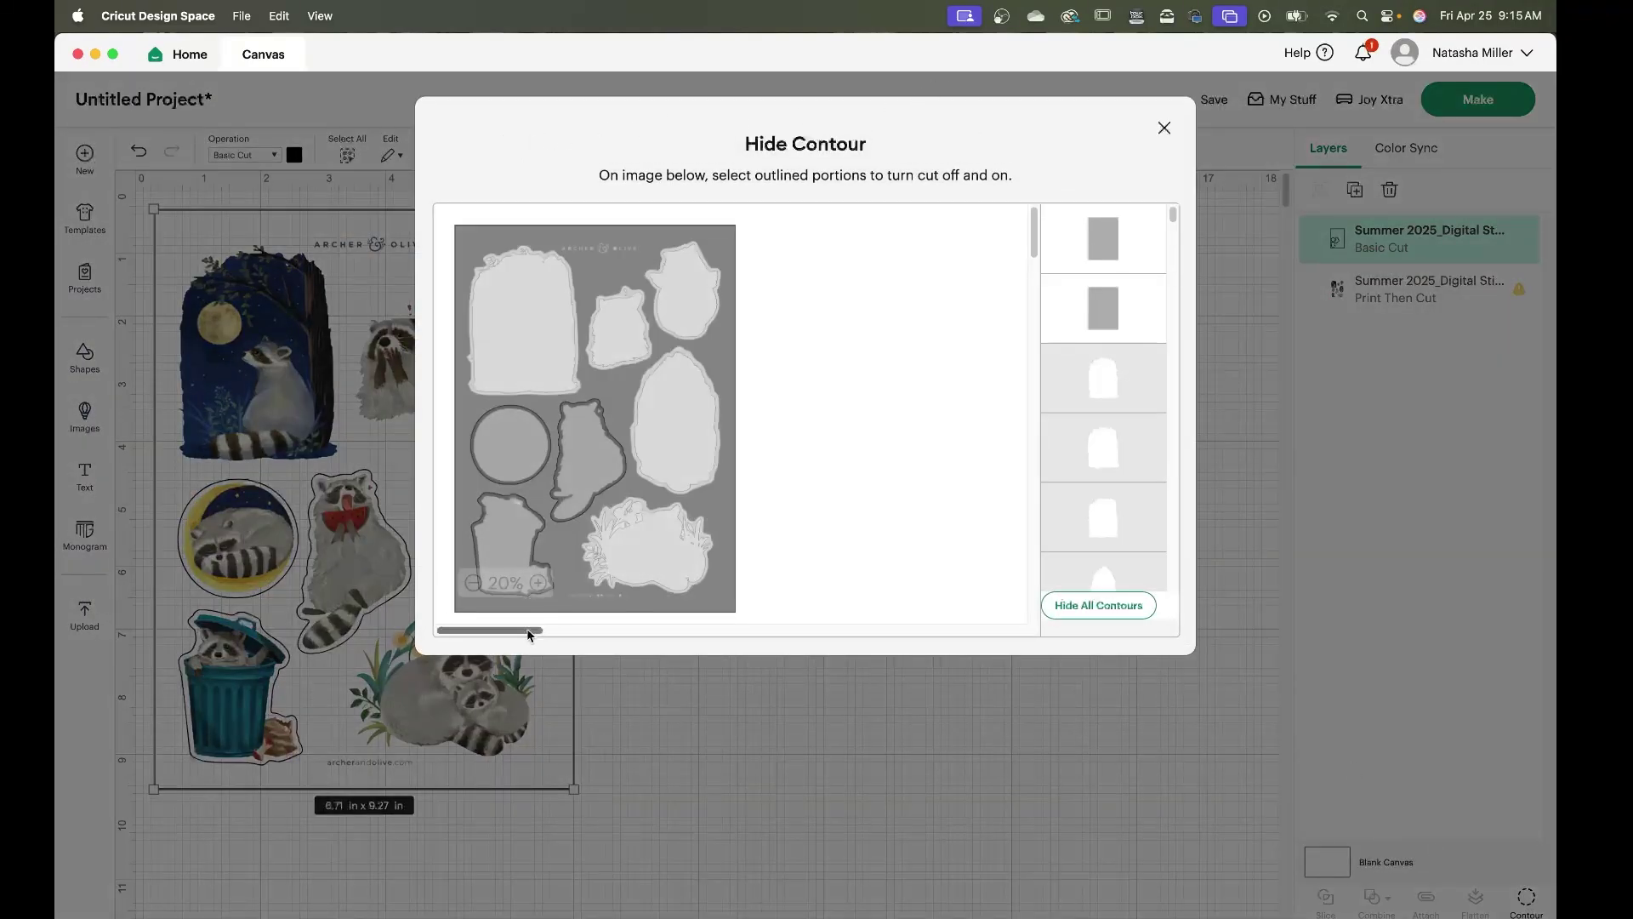
triple_click(918, 143)
scroll(706, 400, up, 5)
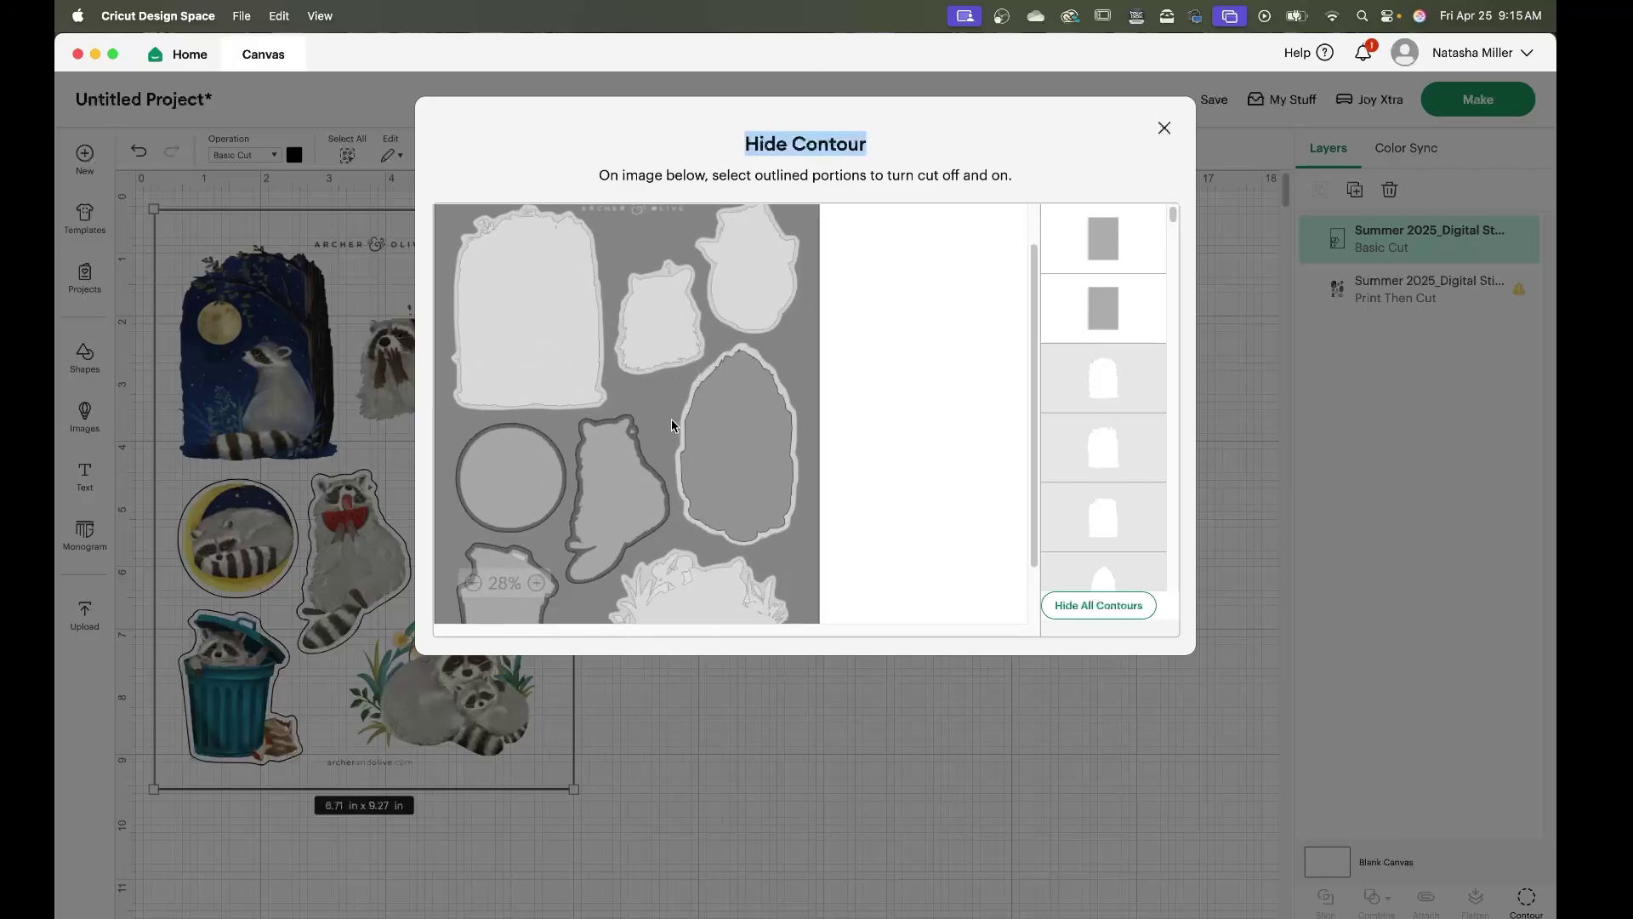
click(711, 375)
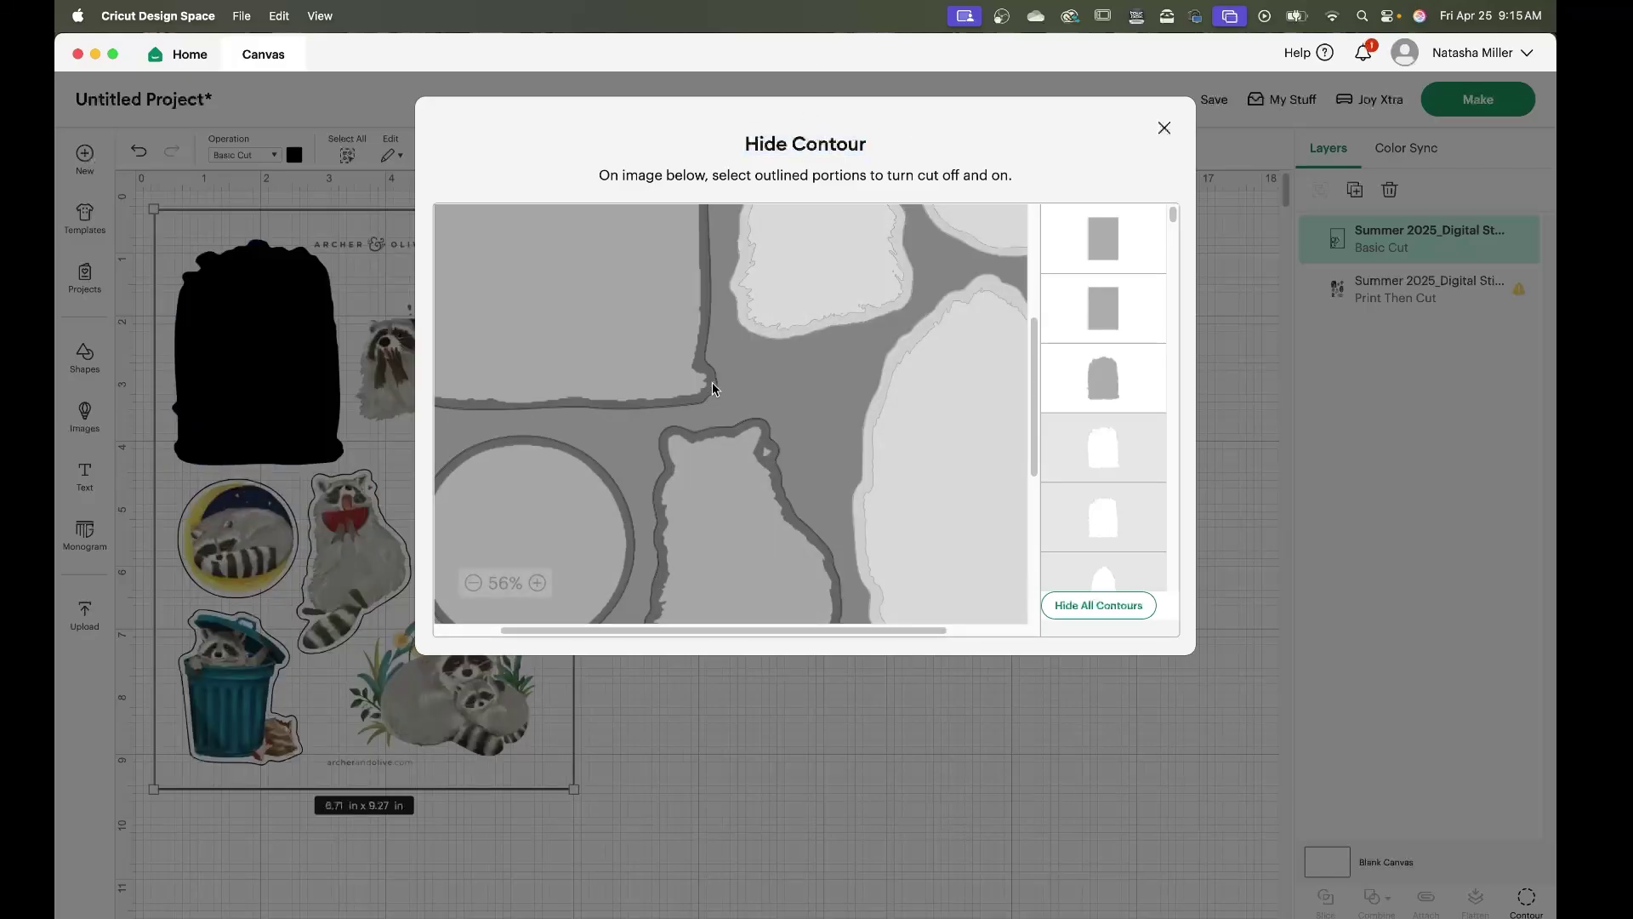
click(794, 340)
click(991, 253)
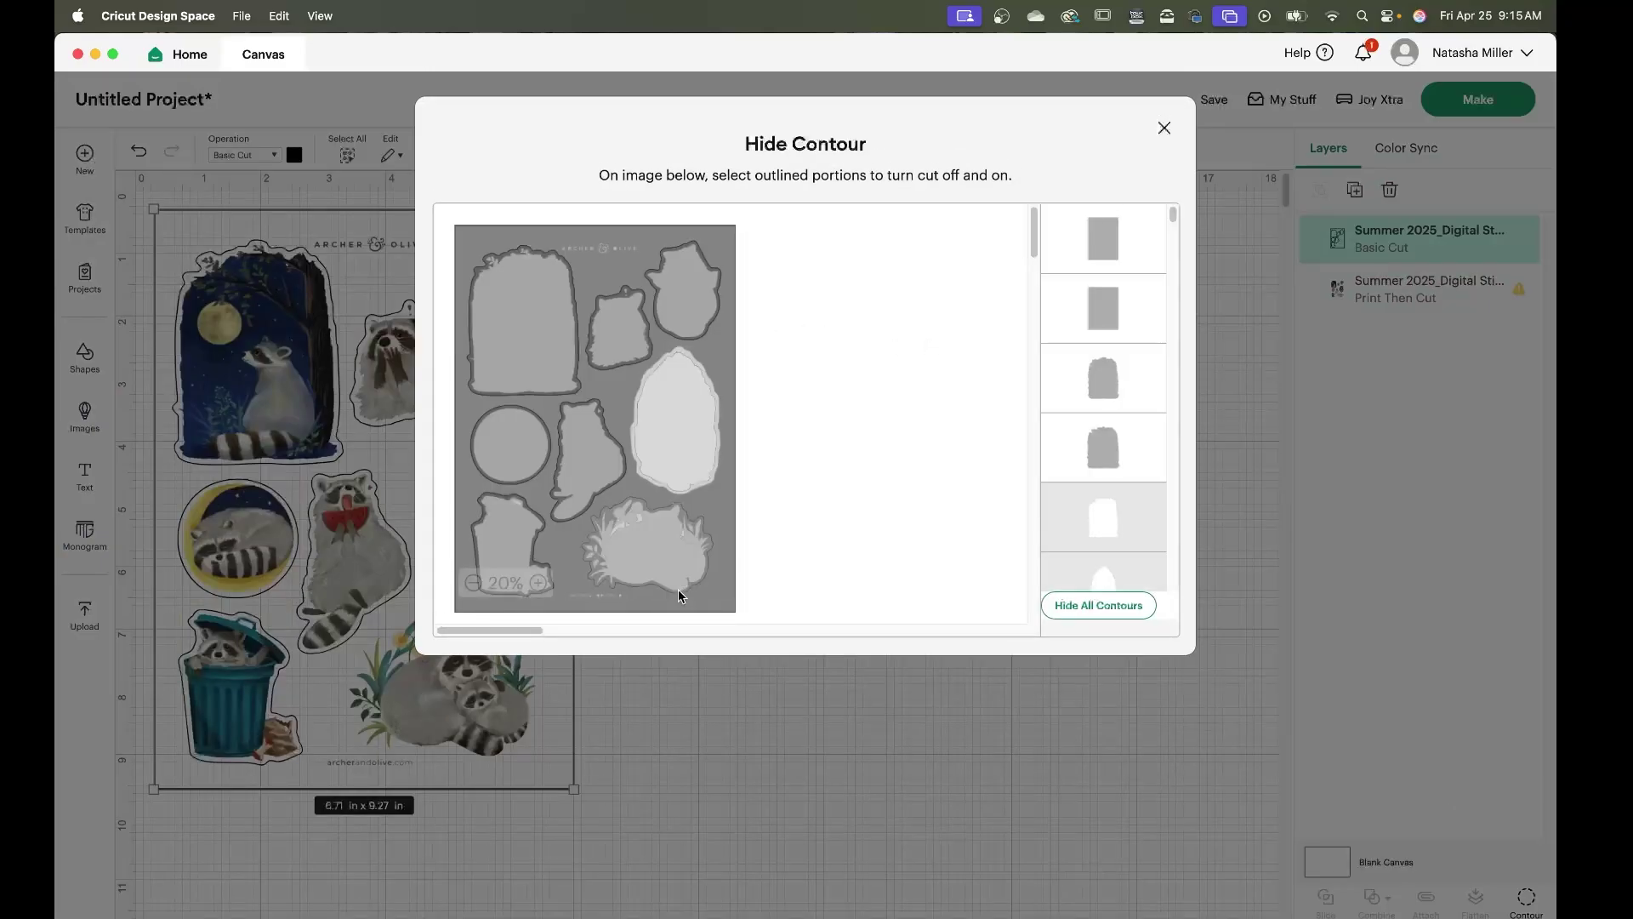
scroll(493, 545, up, 10)
scroll(495, 504, down, 5)
scroll(495, 503, right, 5)
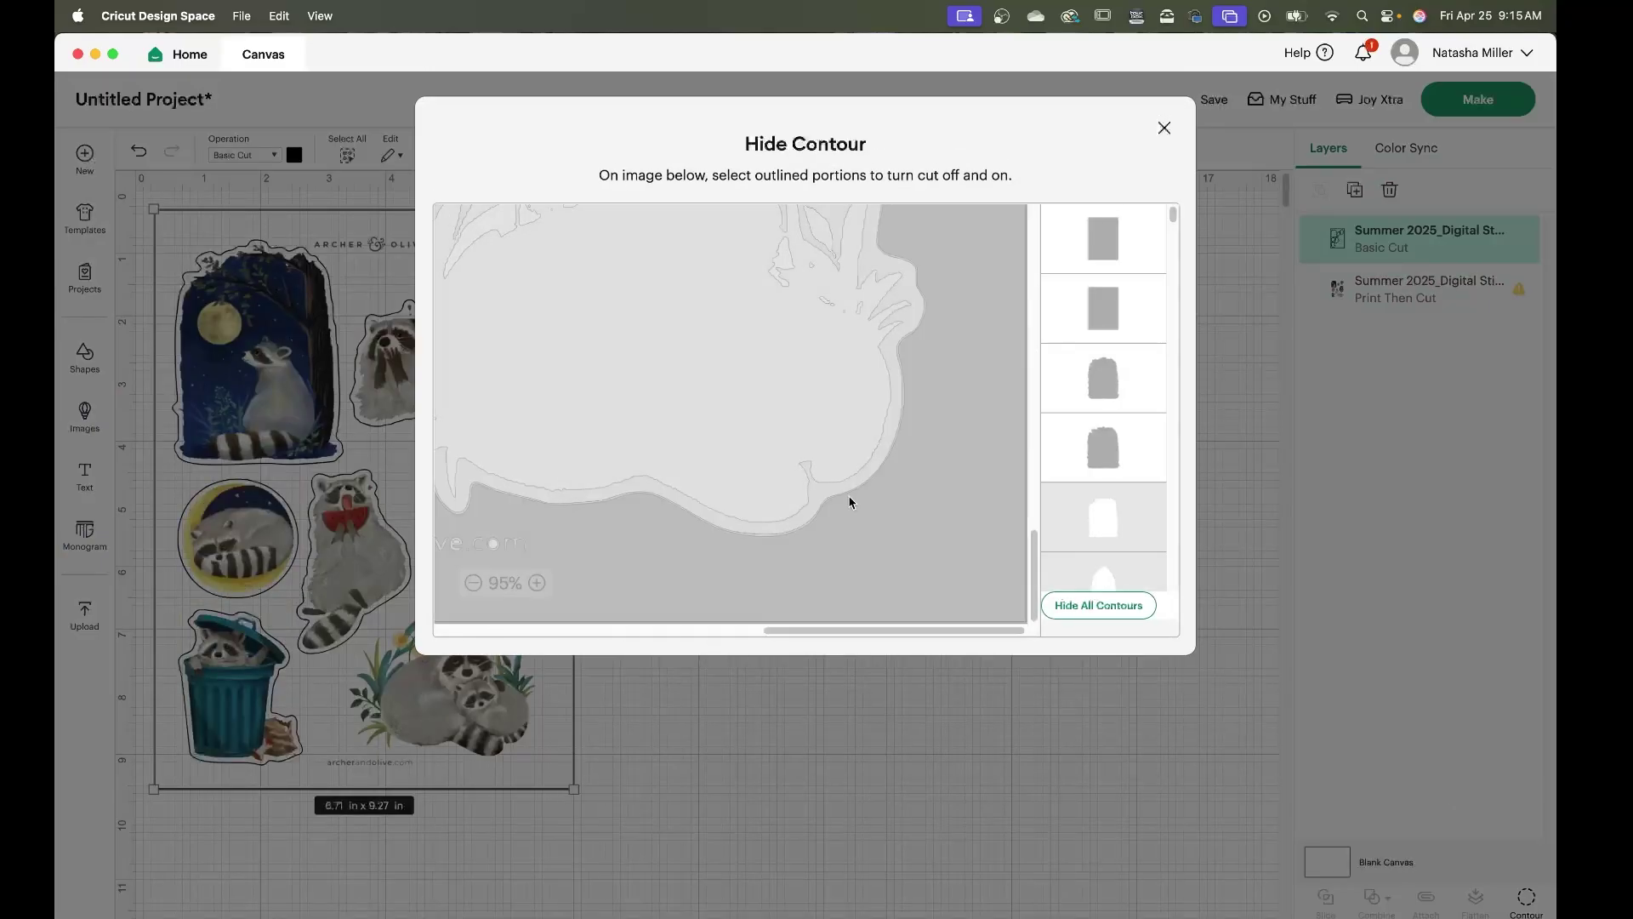
scroll(853, 496, up, 10)
click(929, 465)
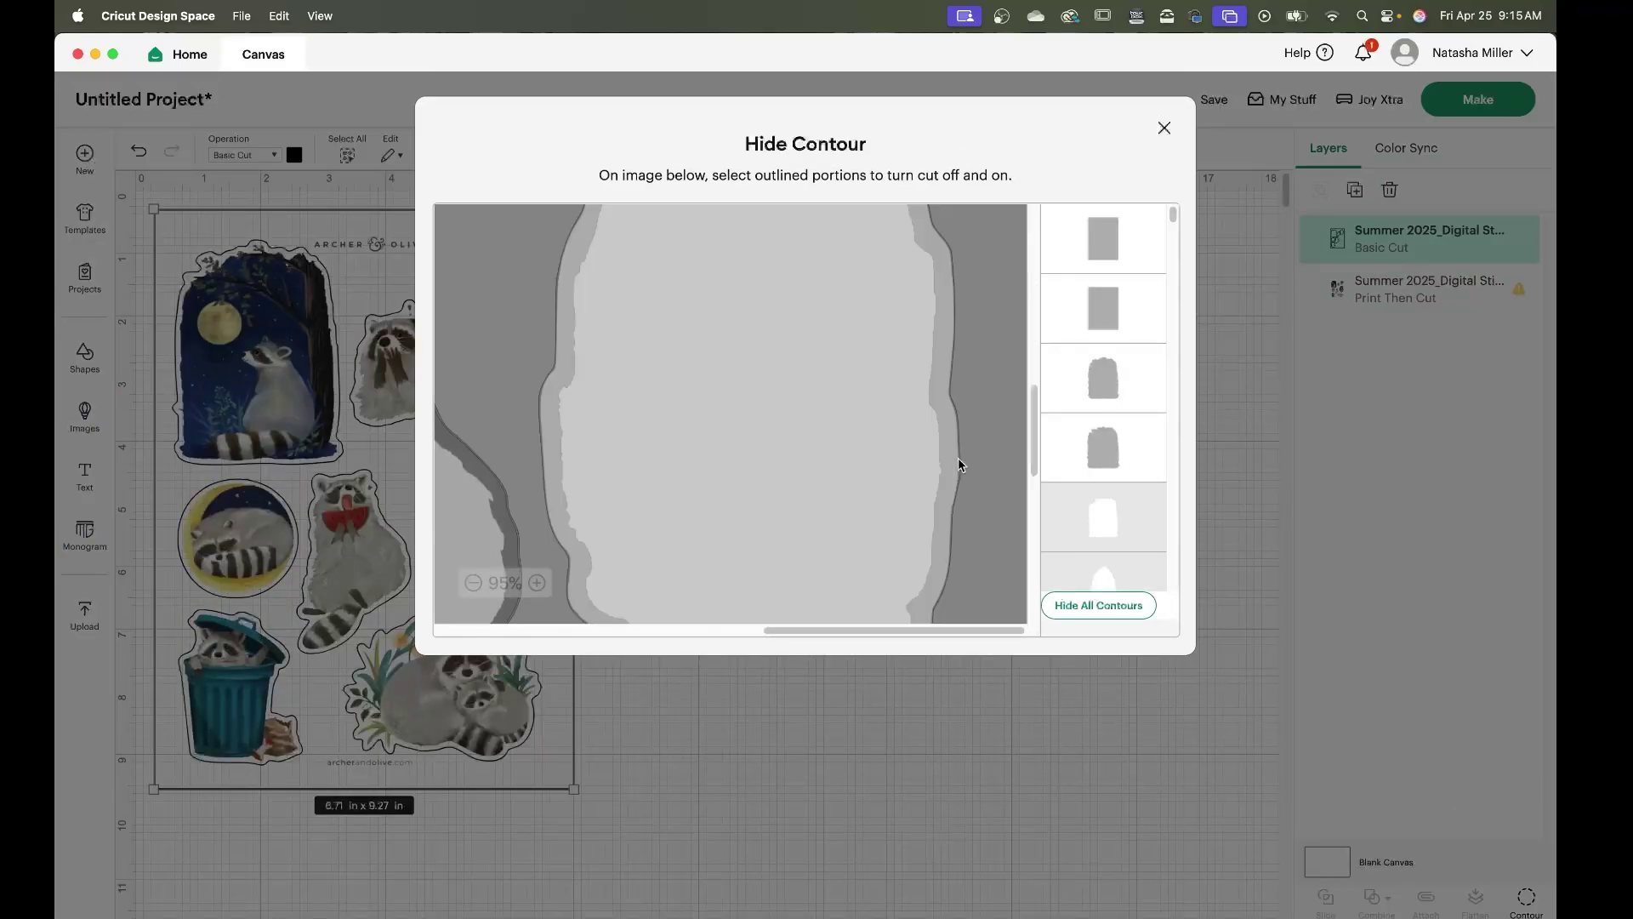
click(1165, 128)
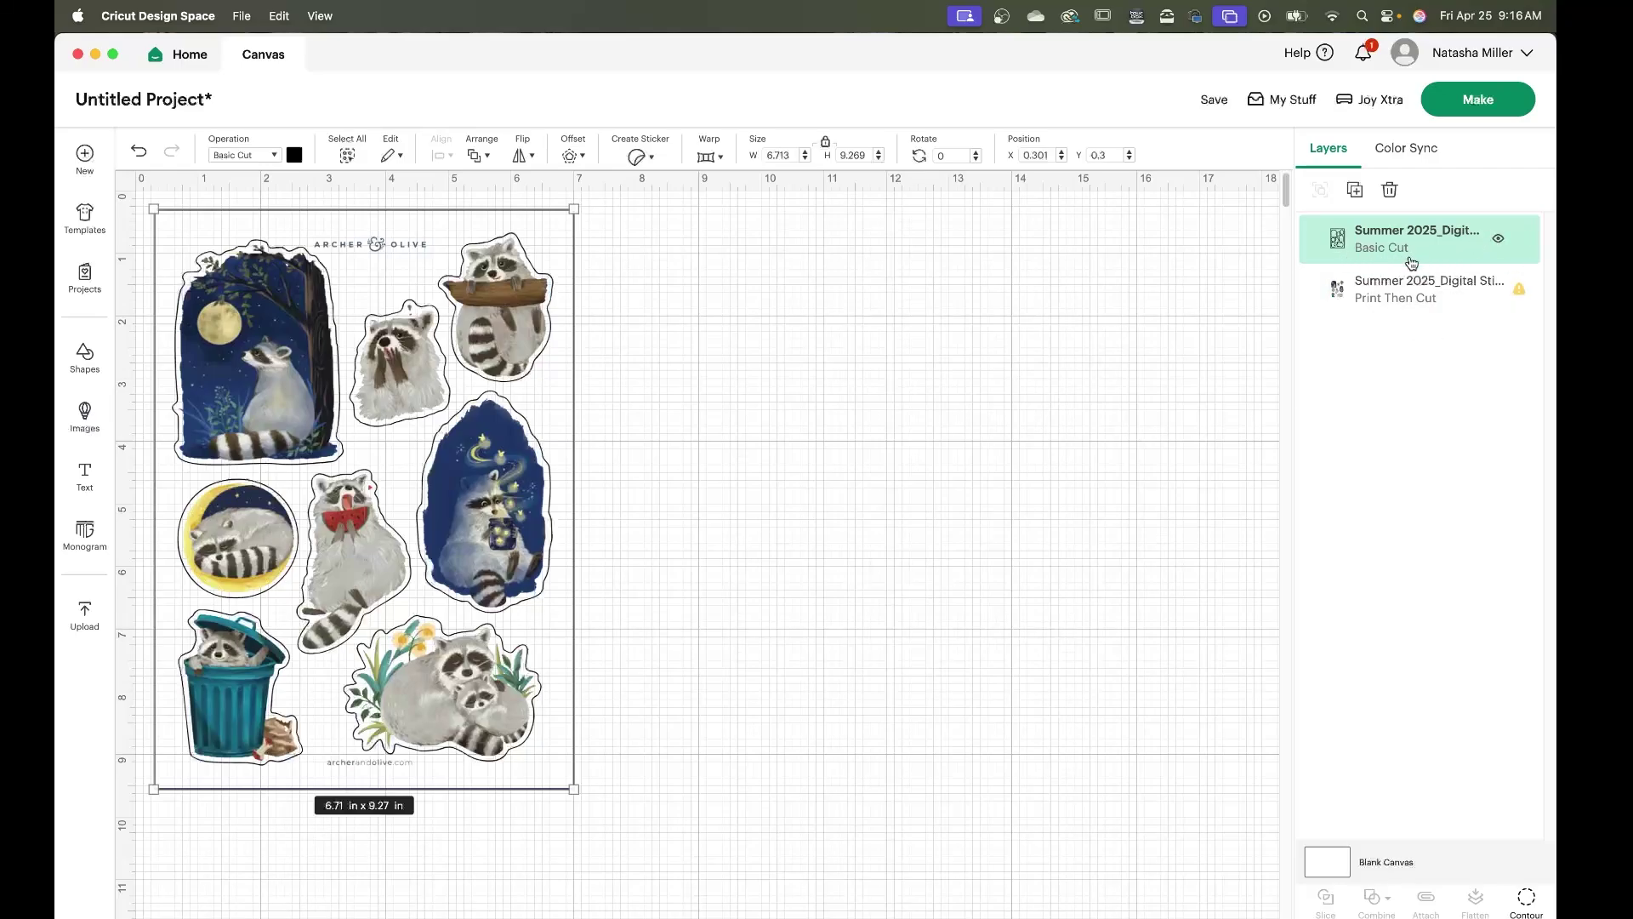
Save the project as 'Raccoon Tutorial' in the Tutorial collection and preview the Basic Cut mat.
click(1479, 98)
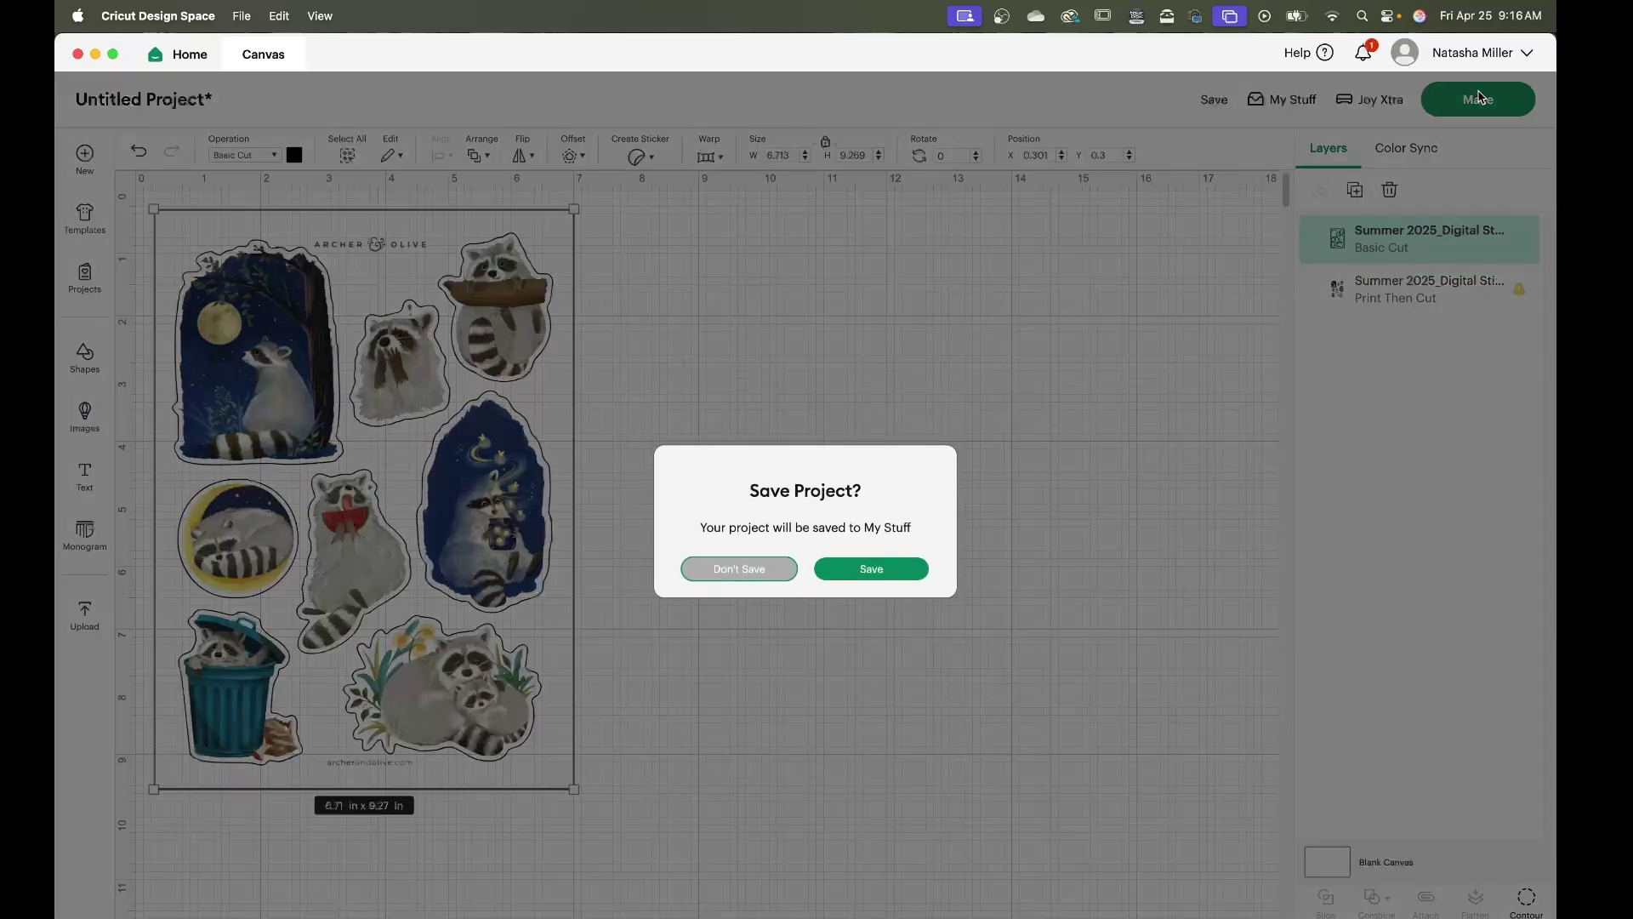
click(893, 574)
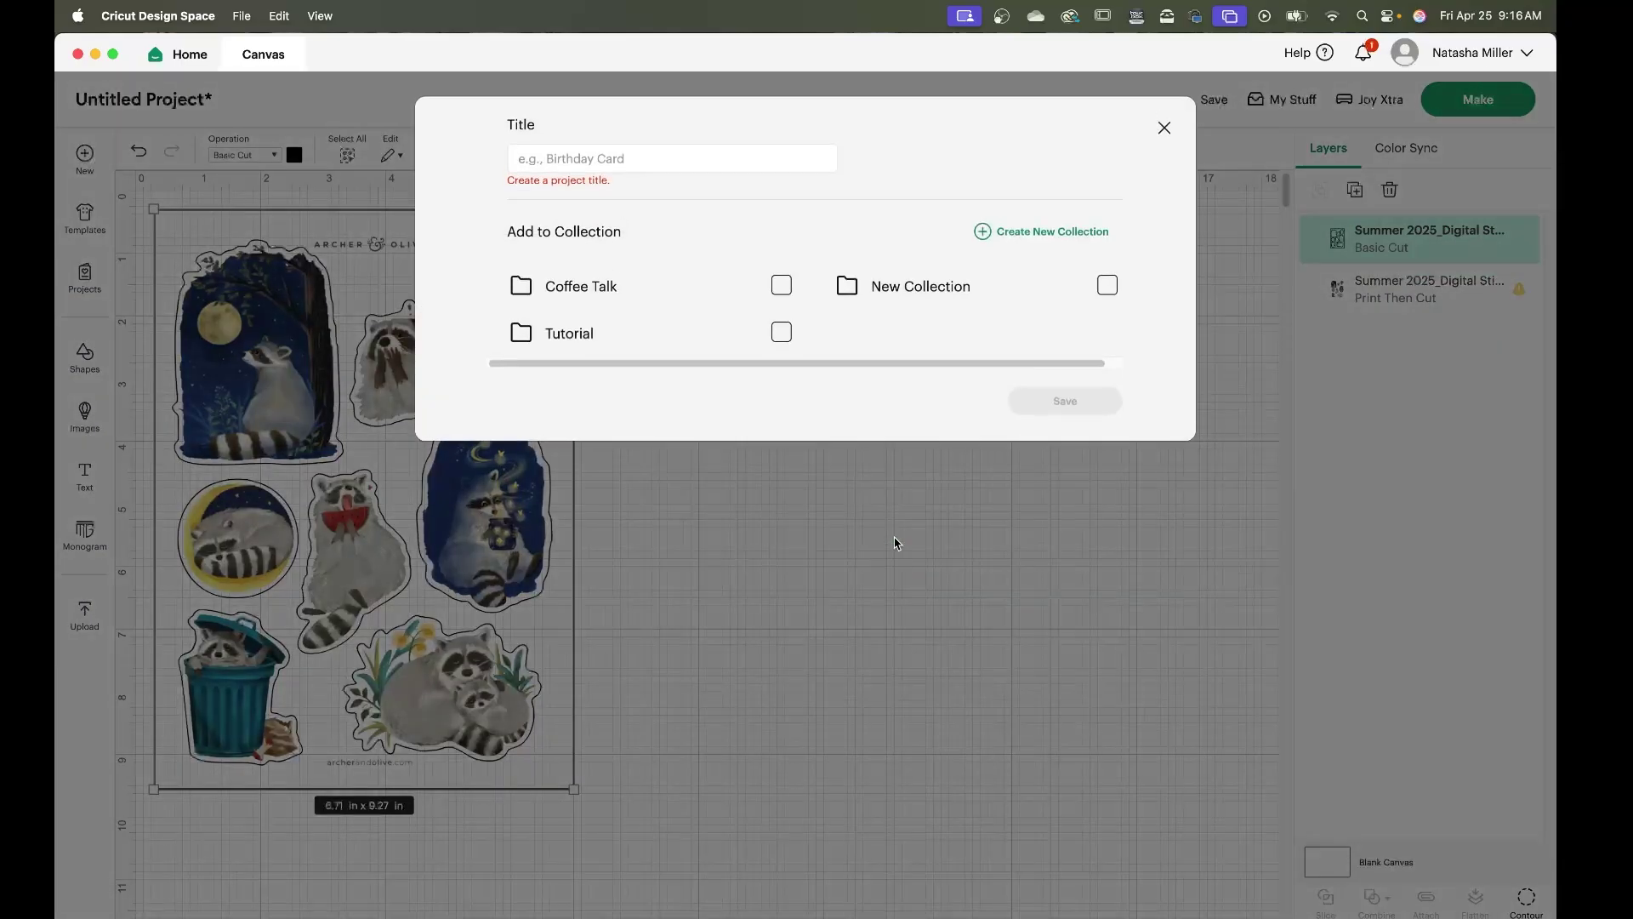
click(572, 334)
click(663, 155)
text(Raccoon Tut)
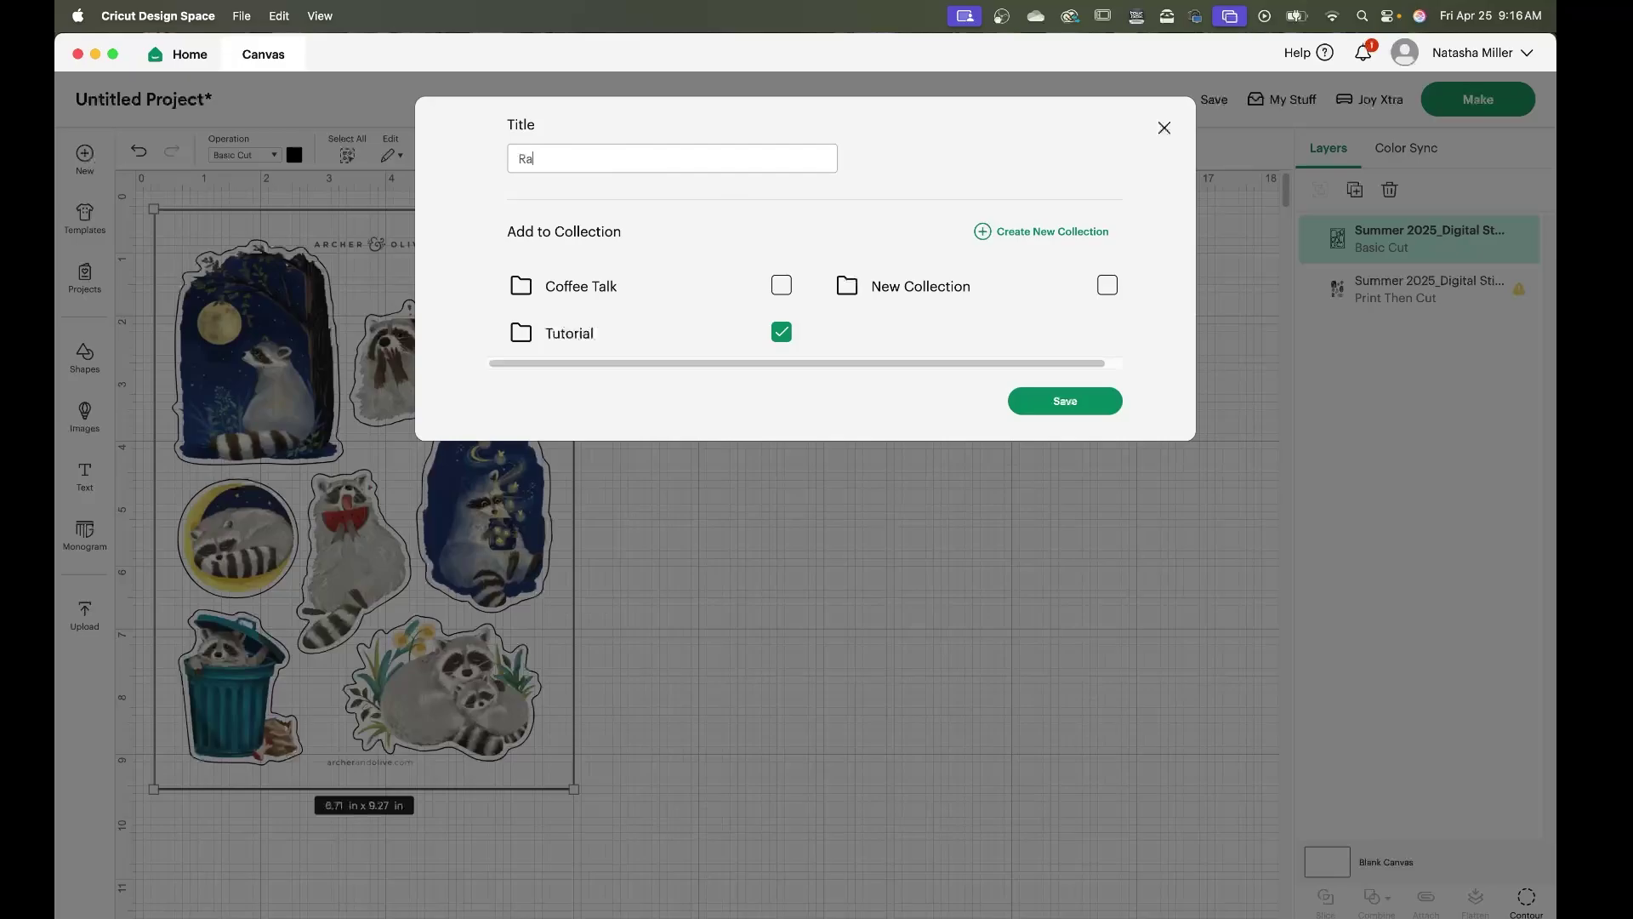
text(orial)
click(1055, 403)
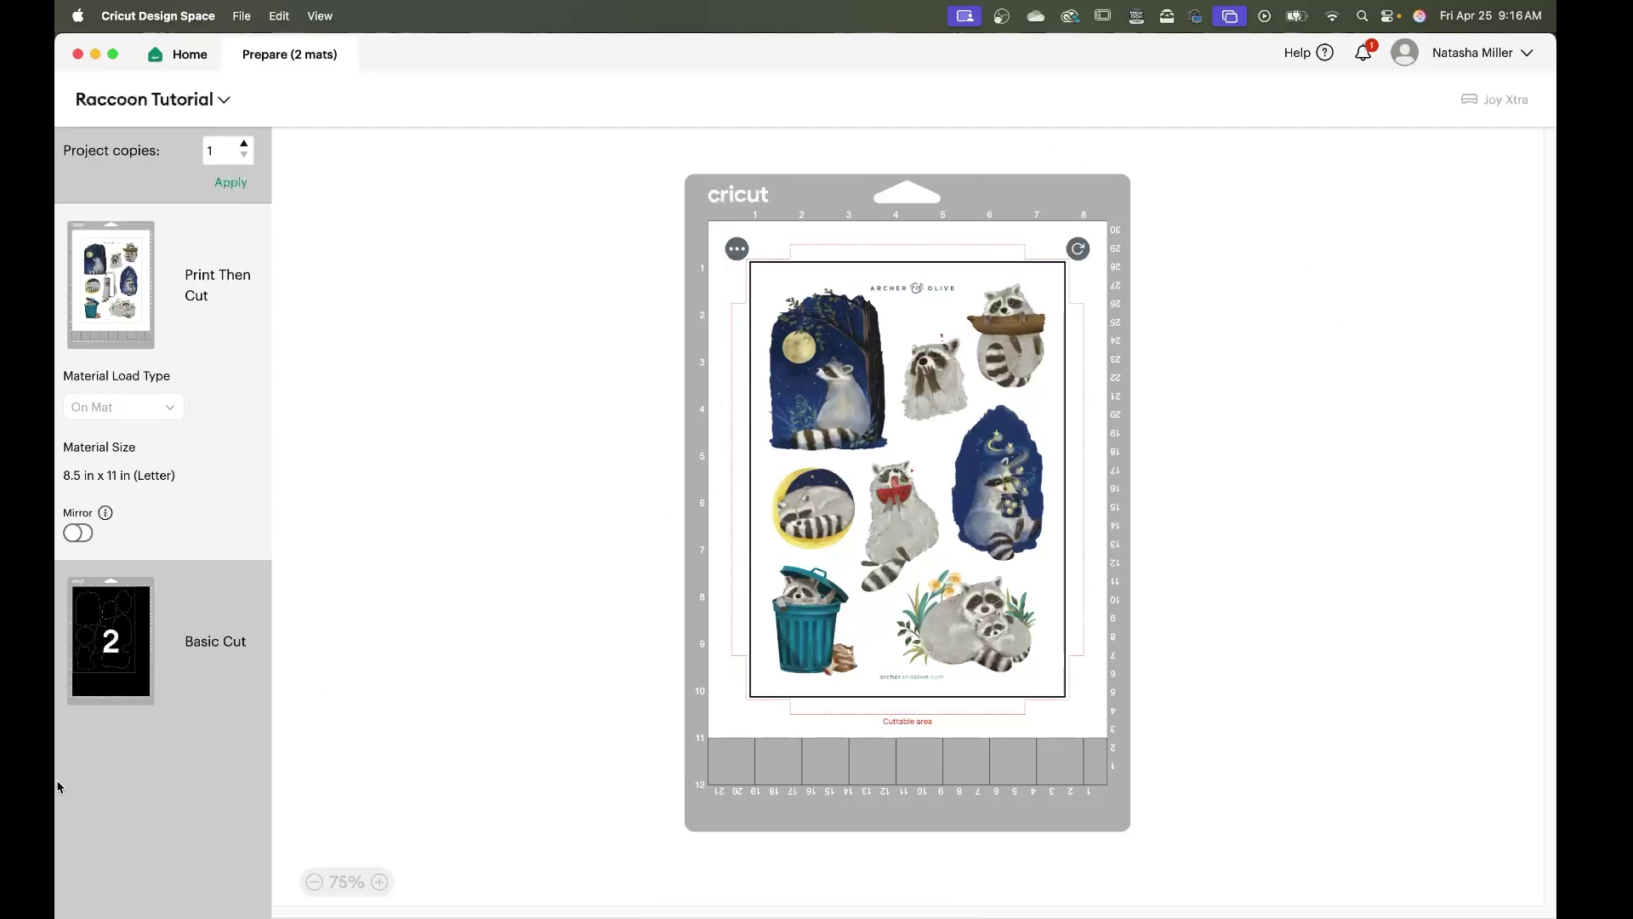
click(134, 684)
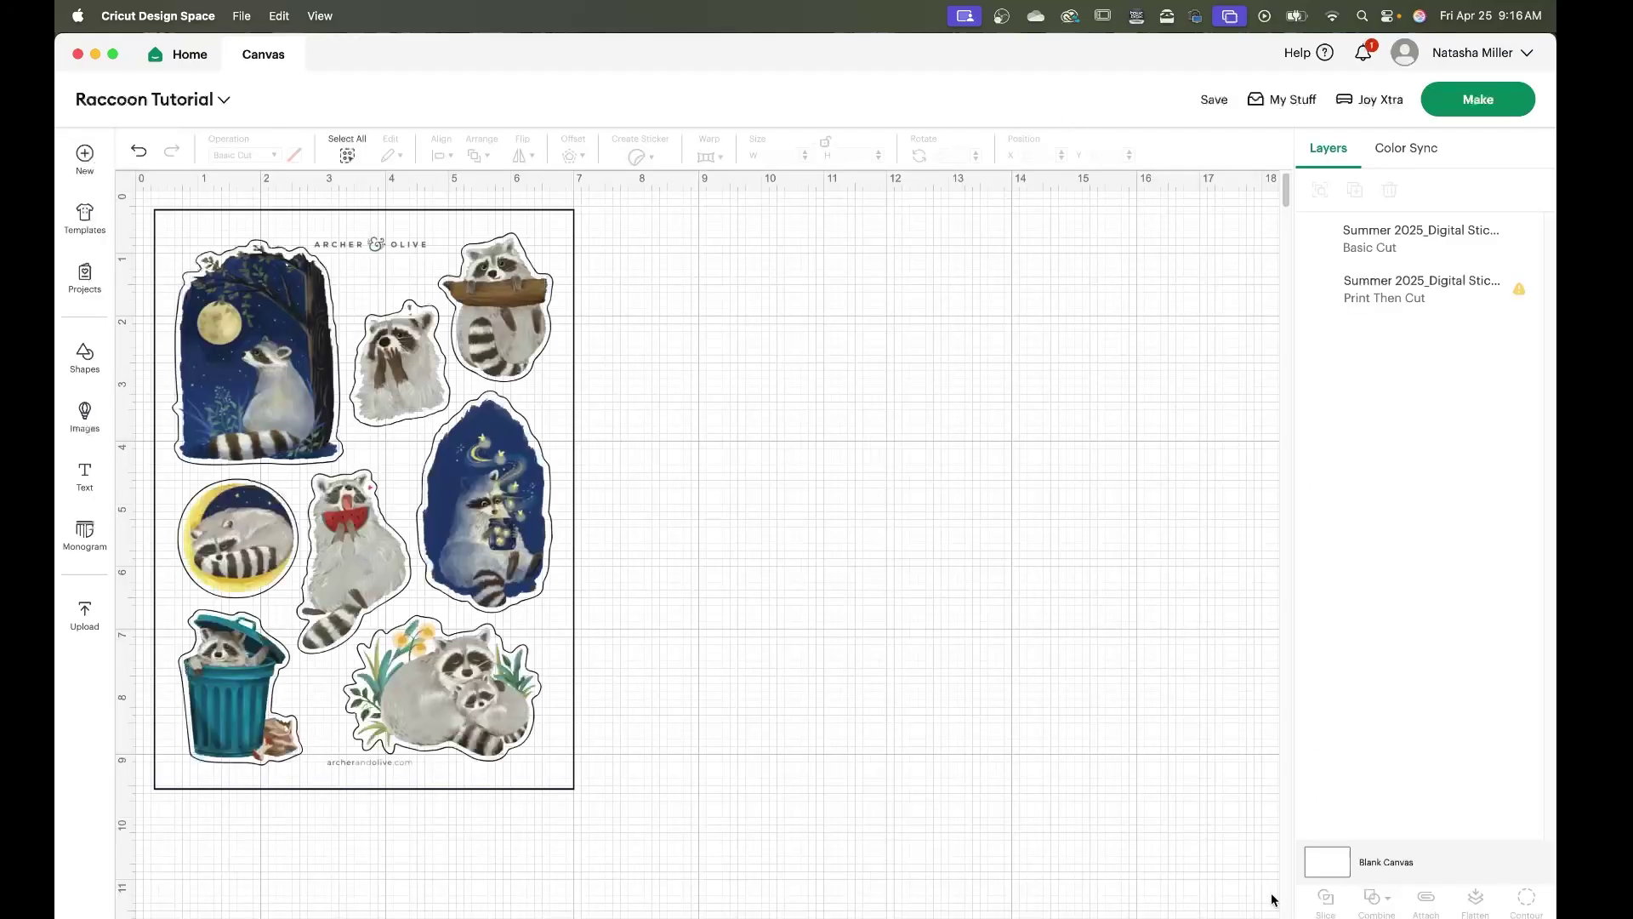
Change the Basic Cut sticker layer's operation to Print Then Cut.
click(1452, 247)
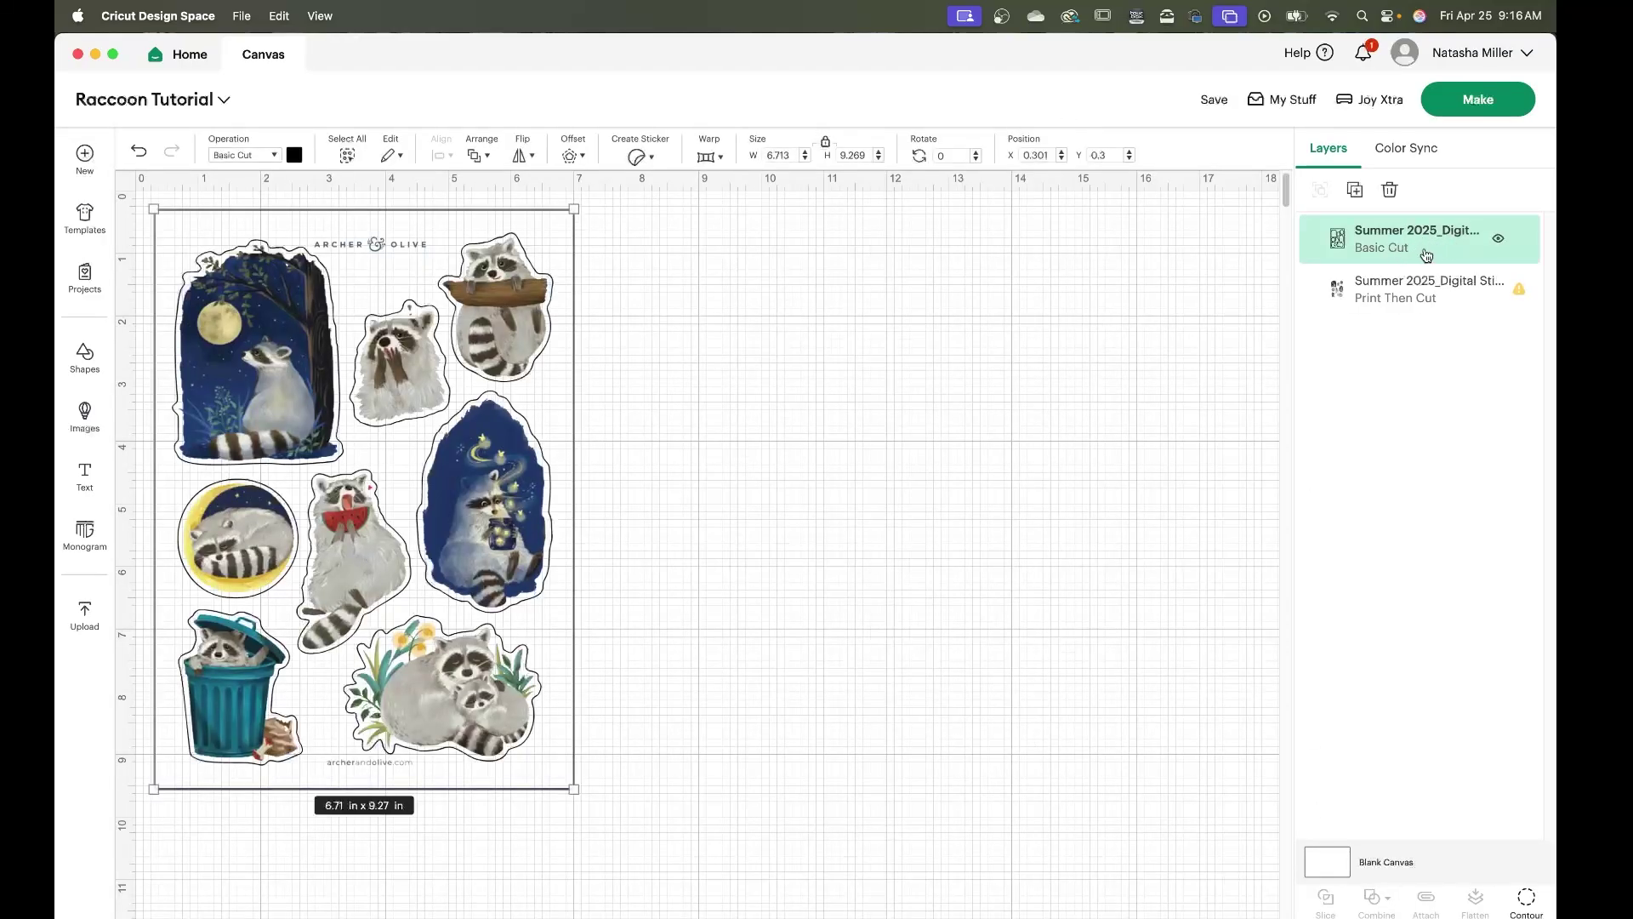
click(247, 155)
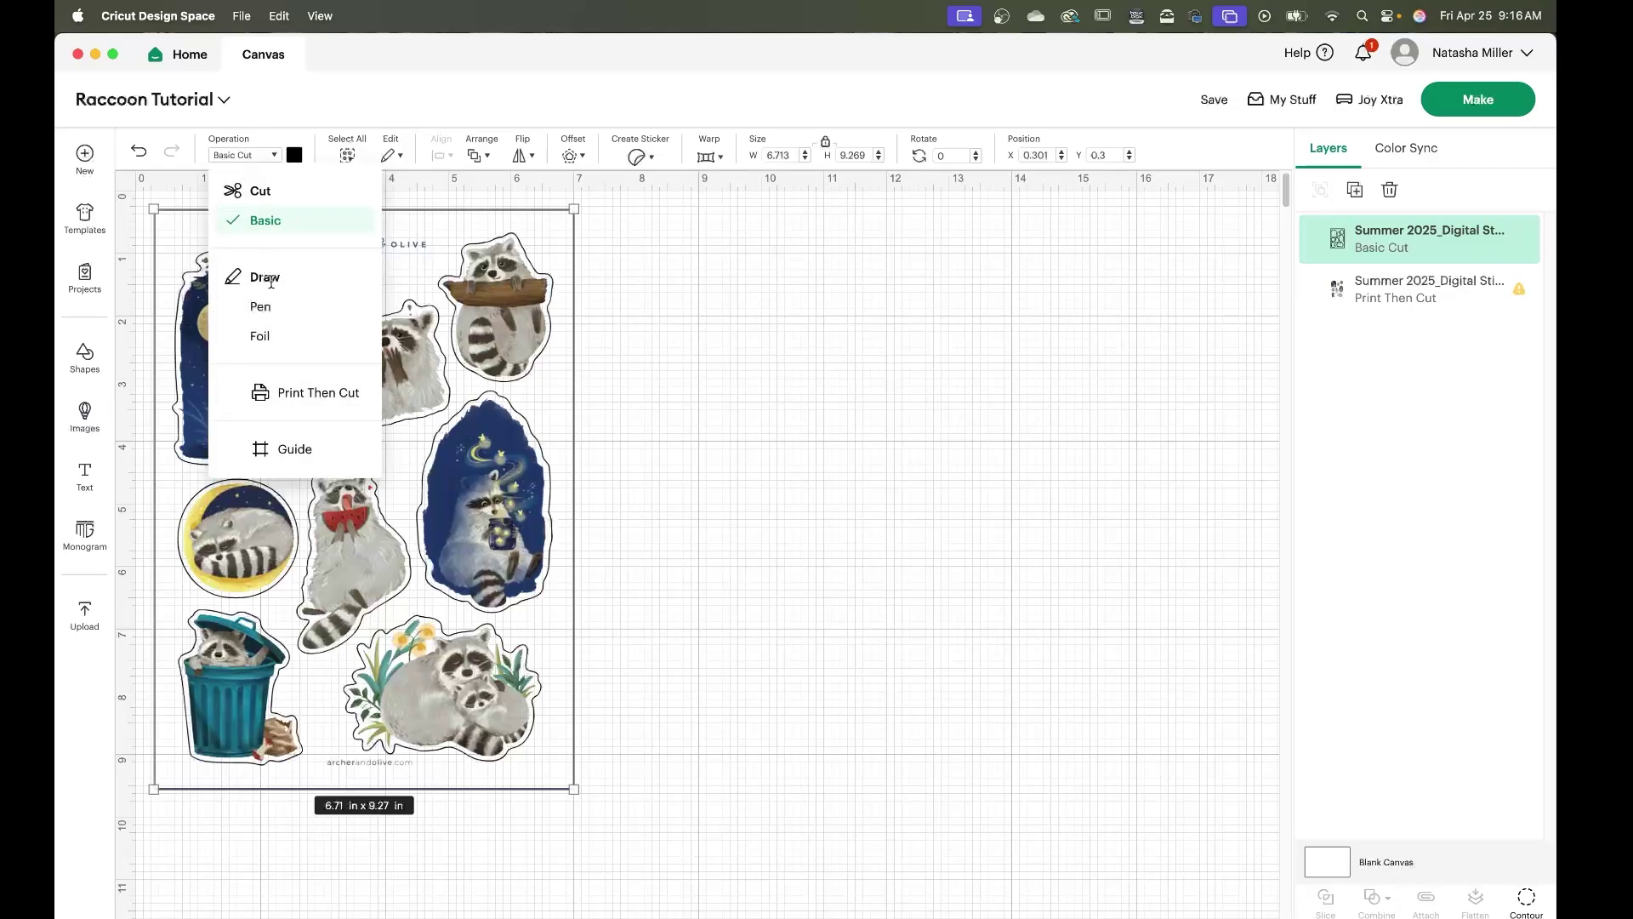
click(316, 393)
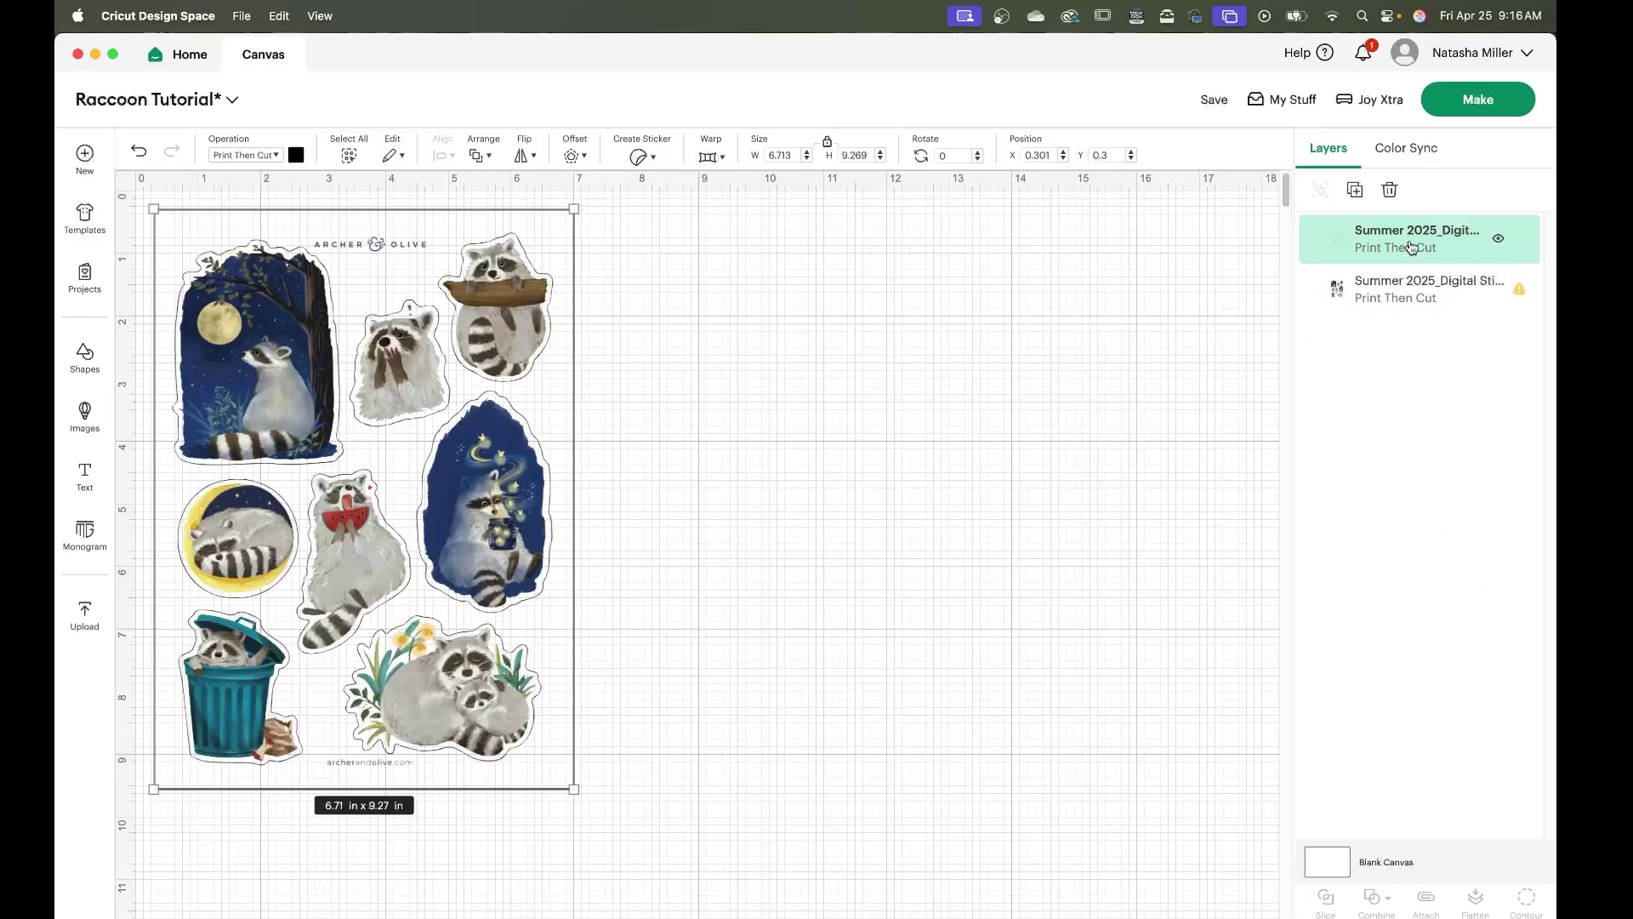
click(232, 156)
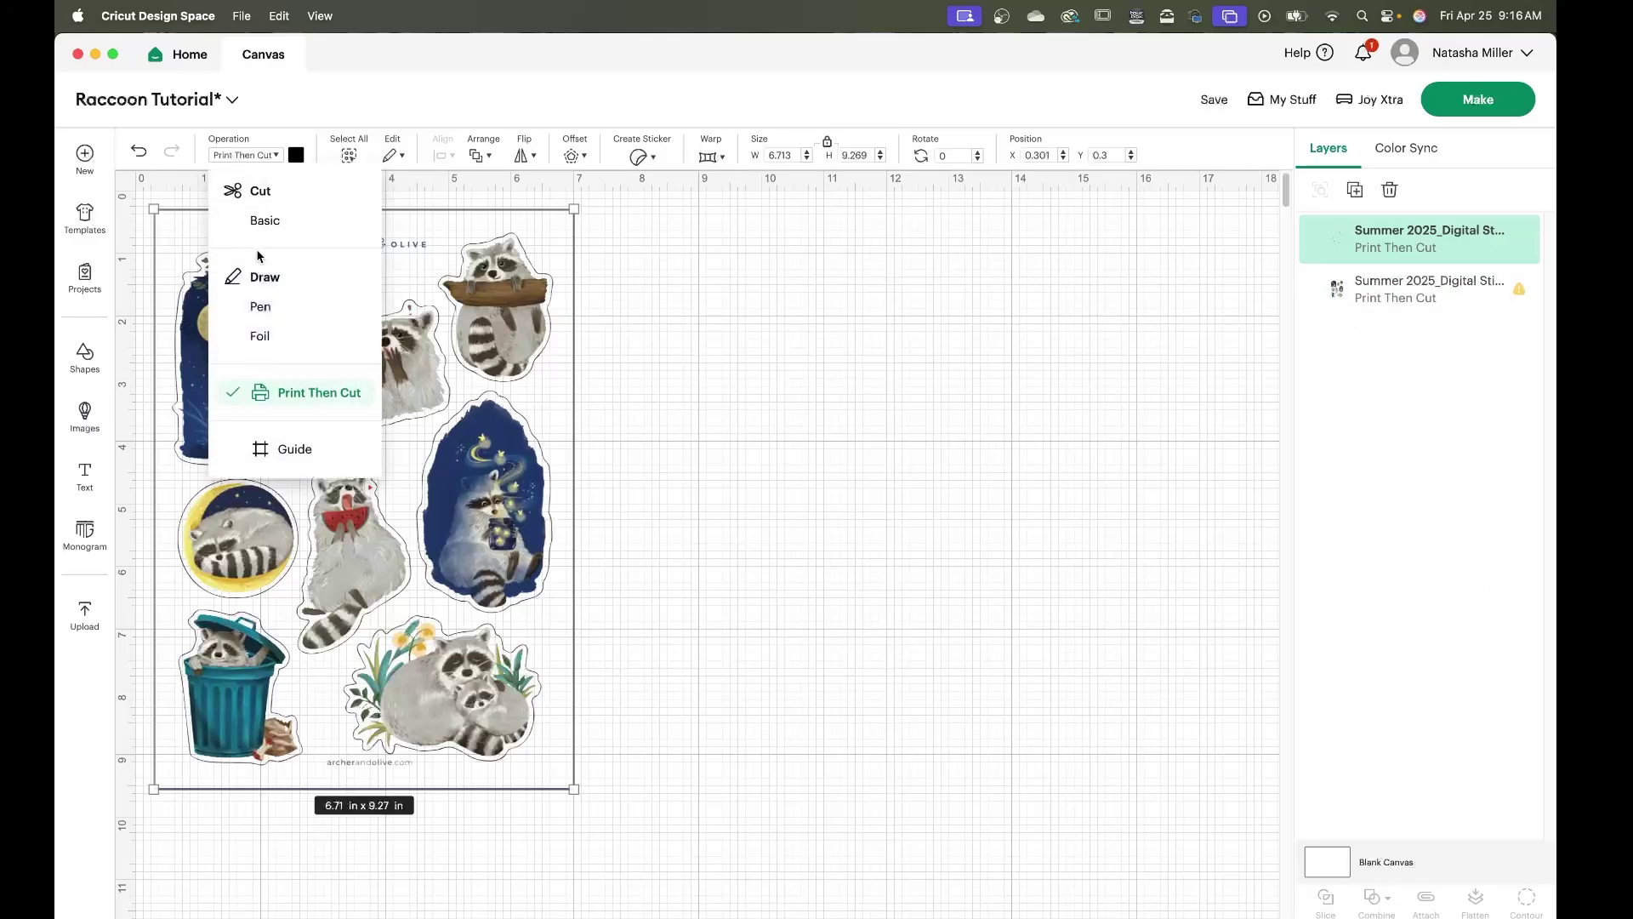
click(267, 222)
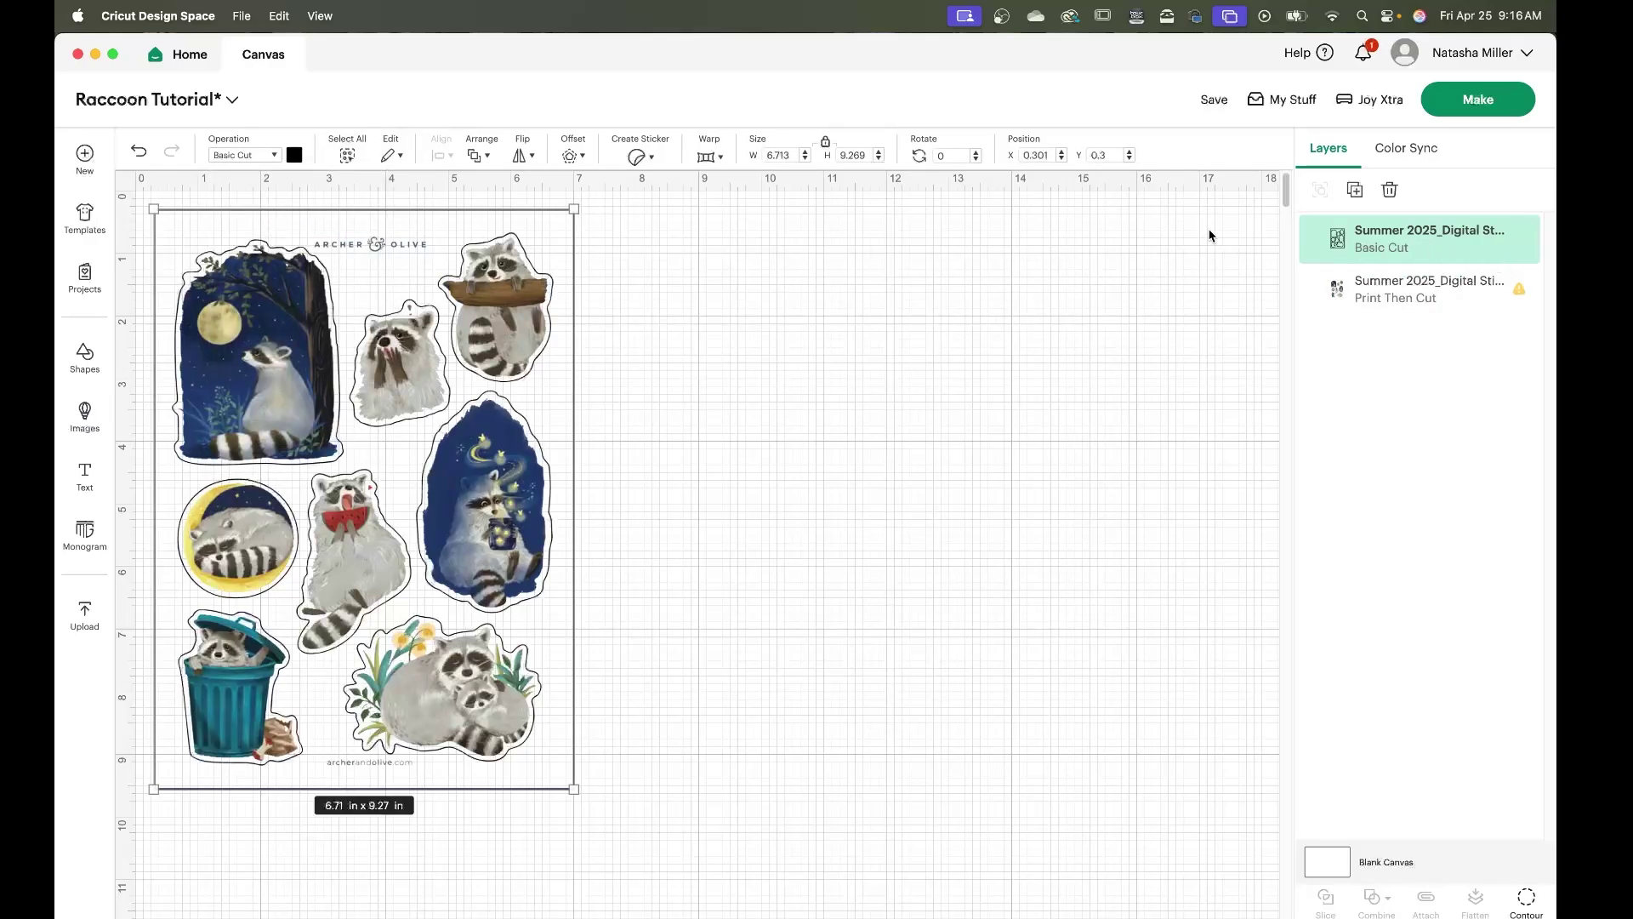
click(232, 157)
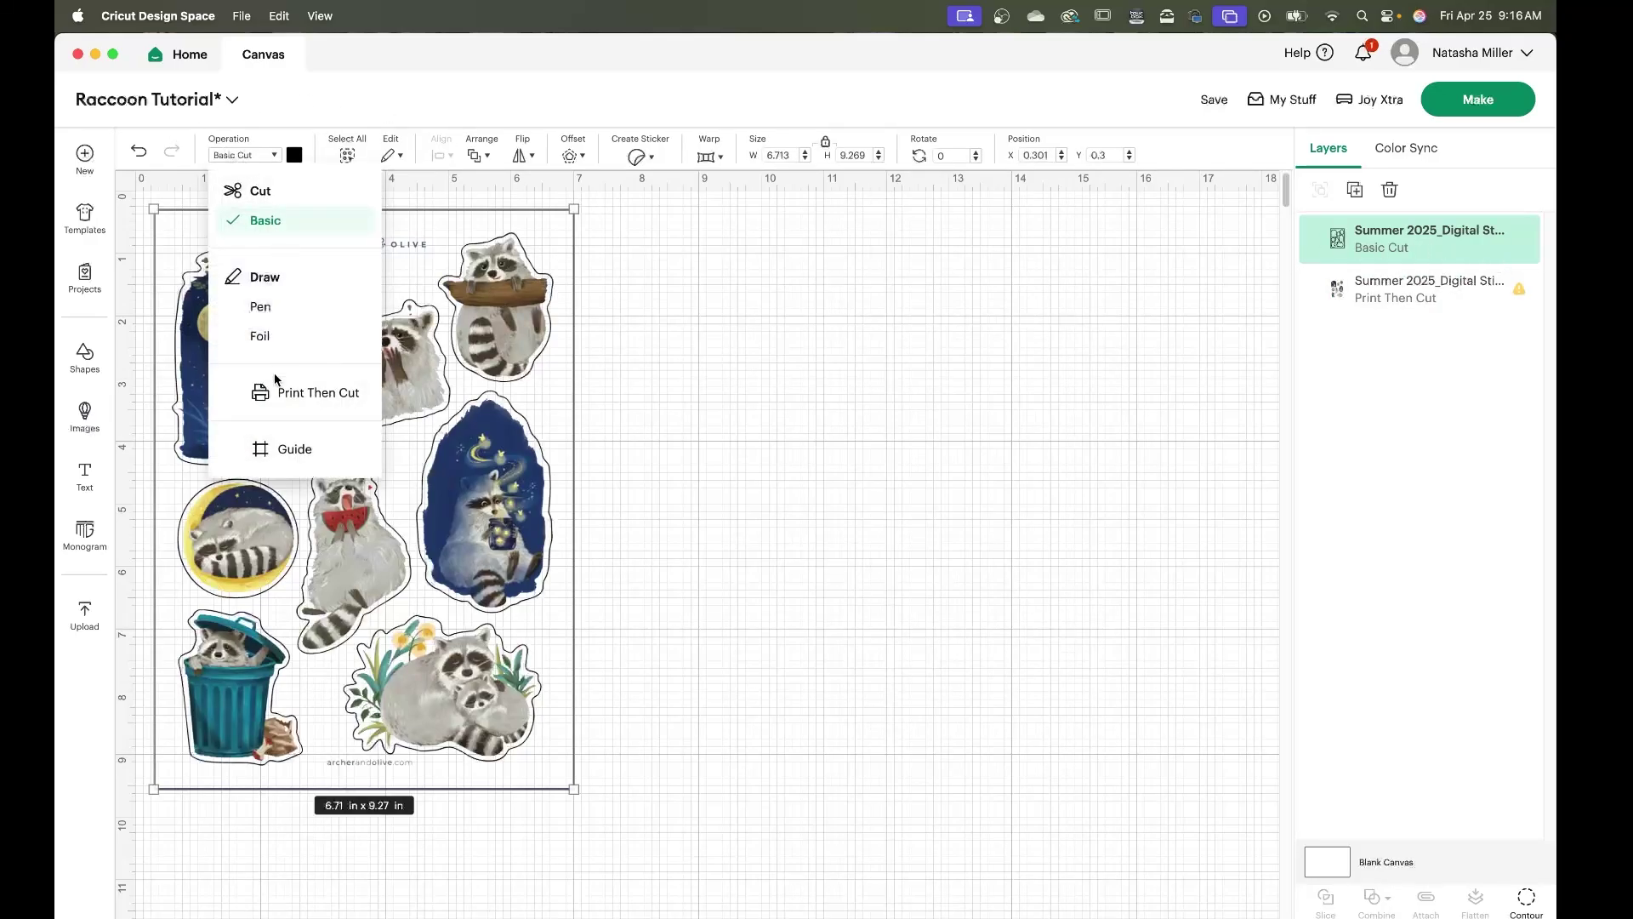
click(293, 394)
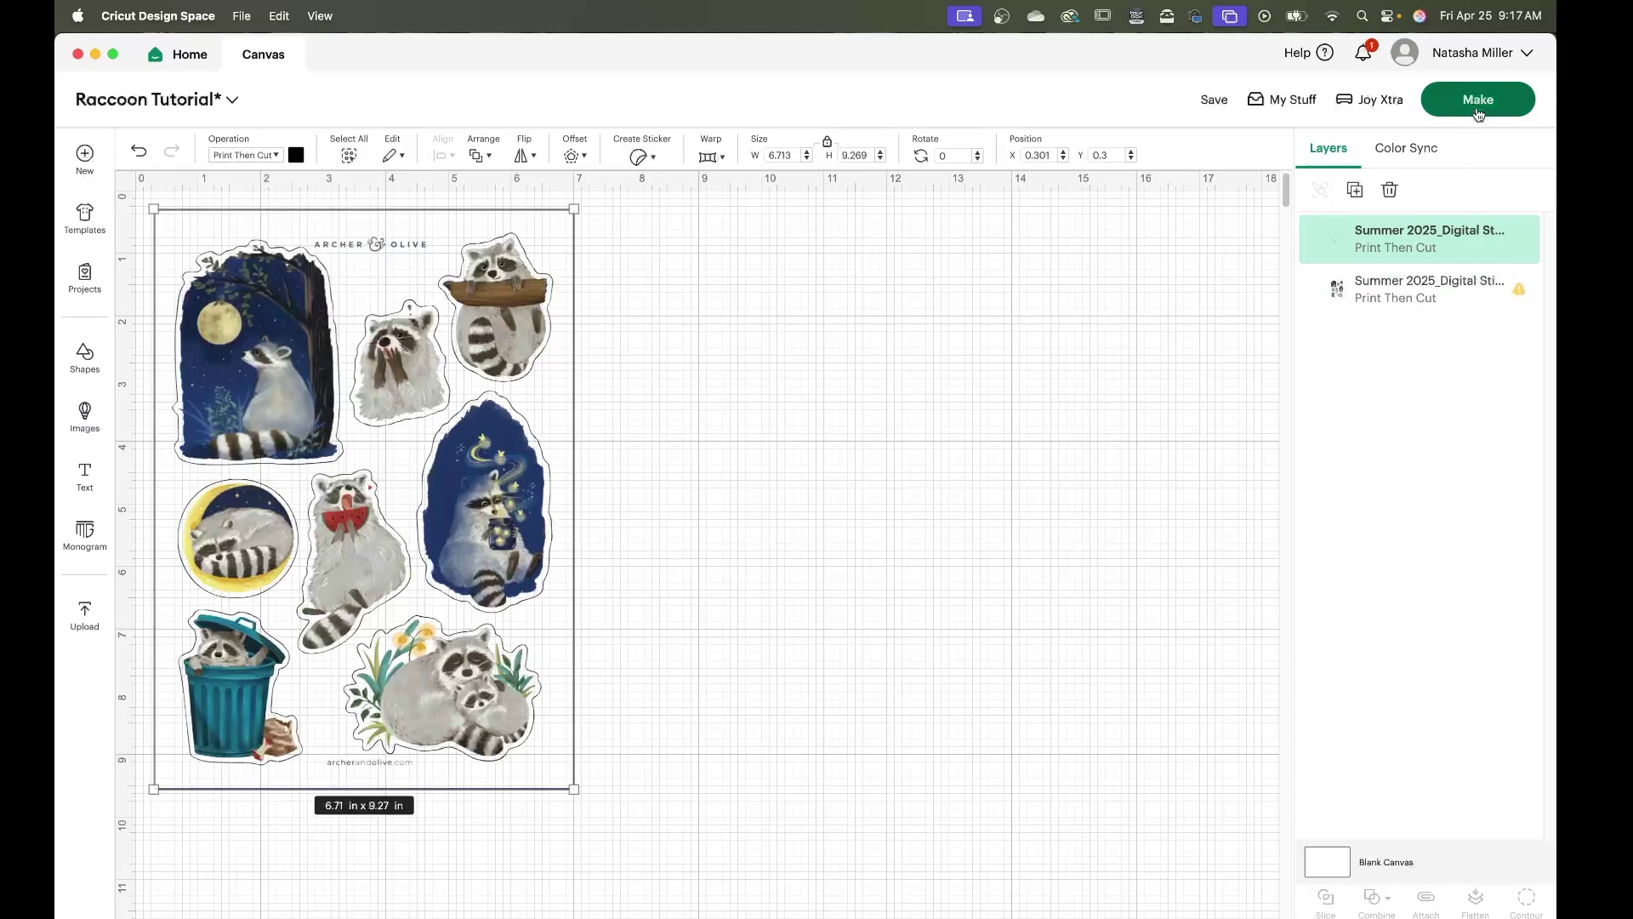
Move to the Prepare screen and compare the first mat's print images with the second mat's cut outlines.
click(1487, 104)
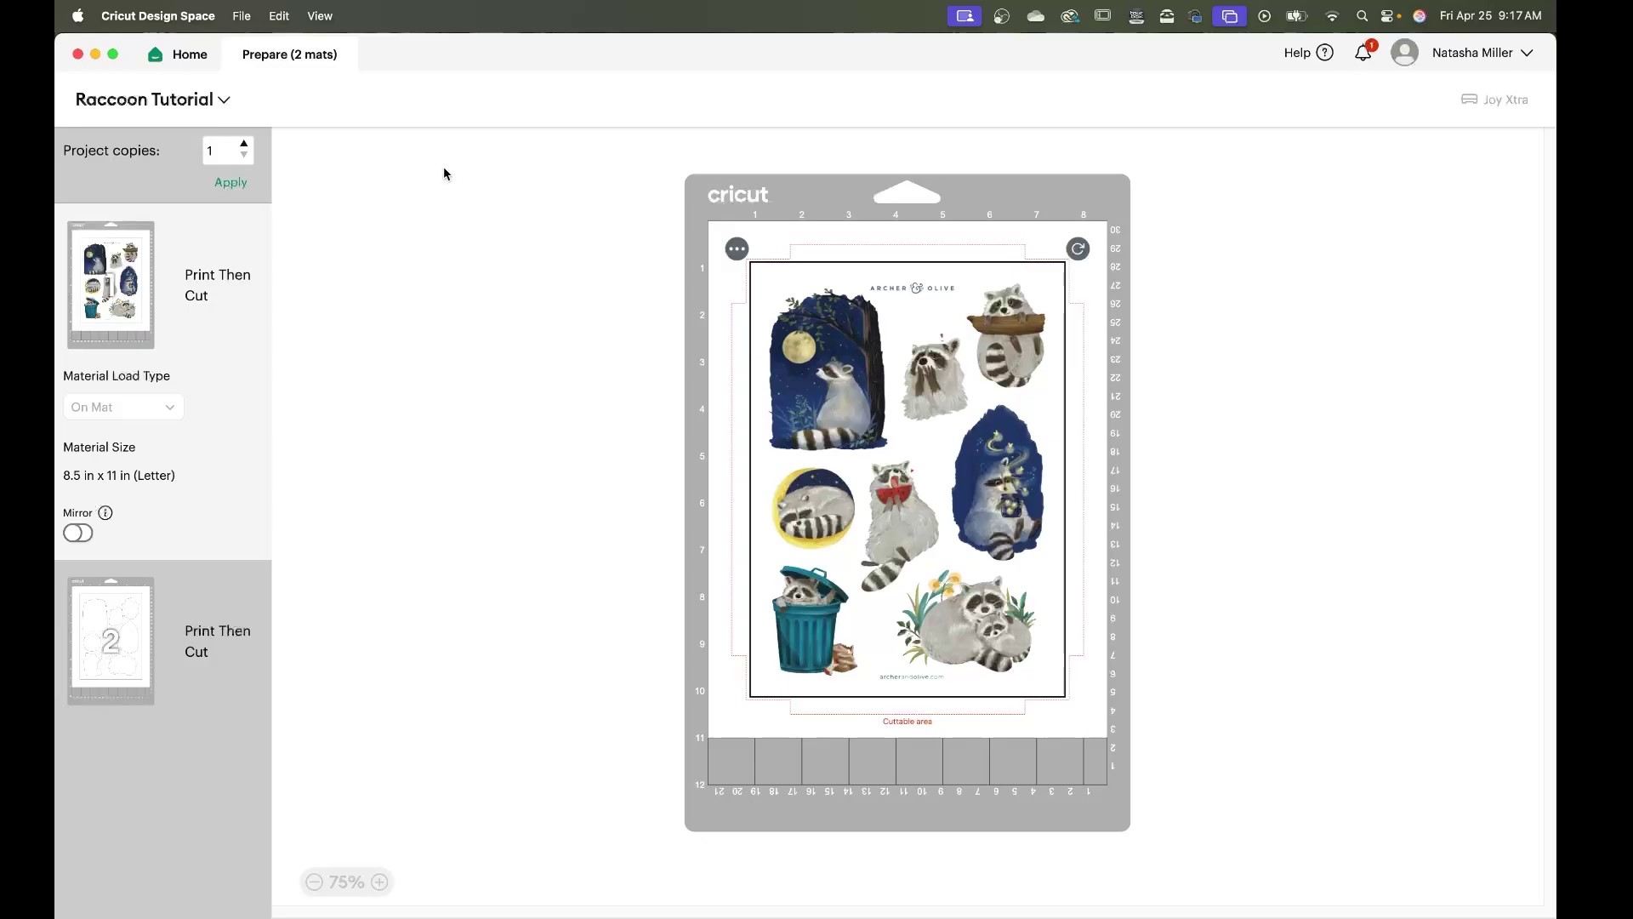
click(126, 646)
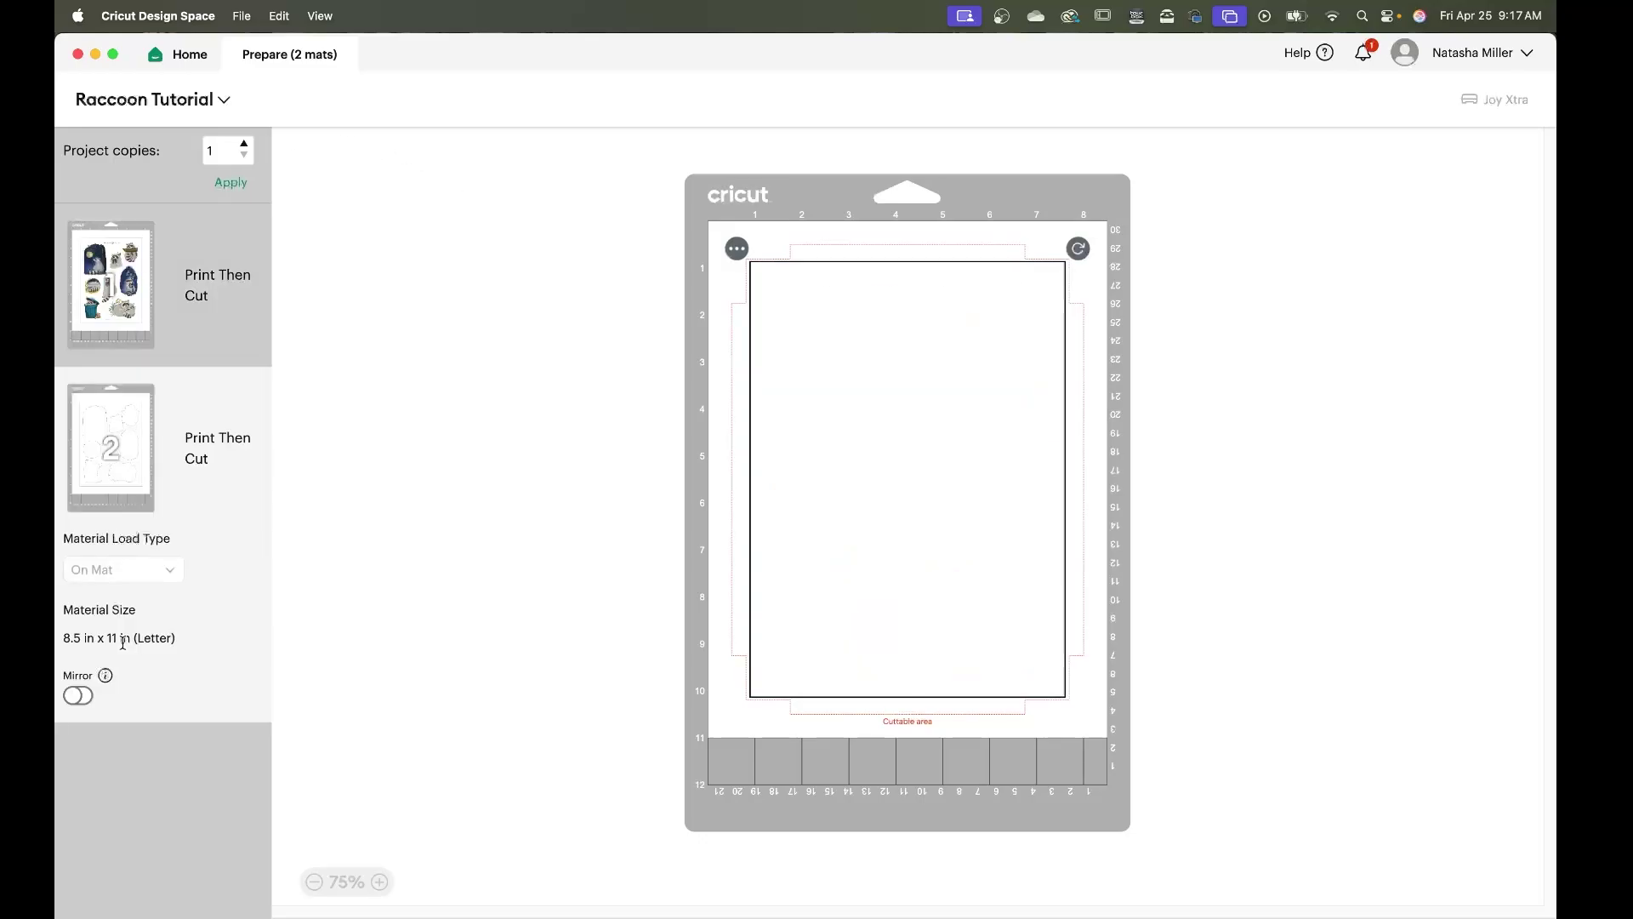
click(132, 265)
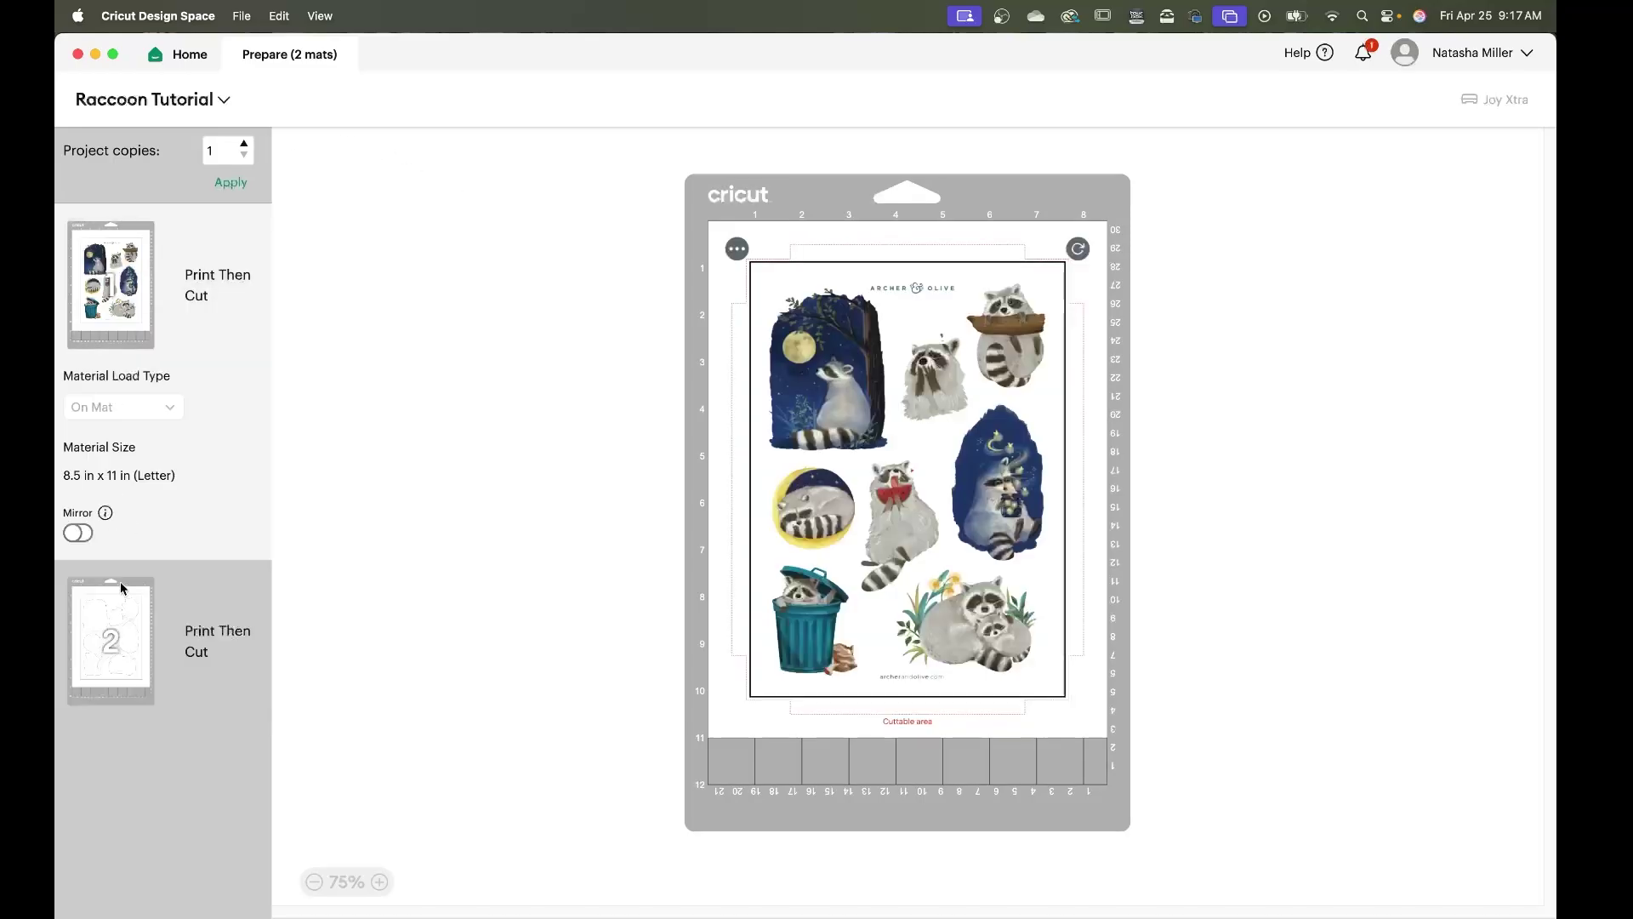
click(113, 614)
click(122, 260)
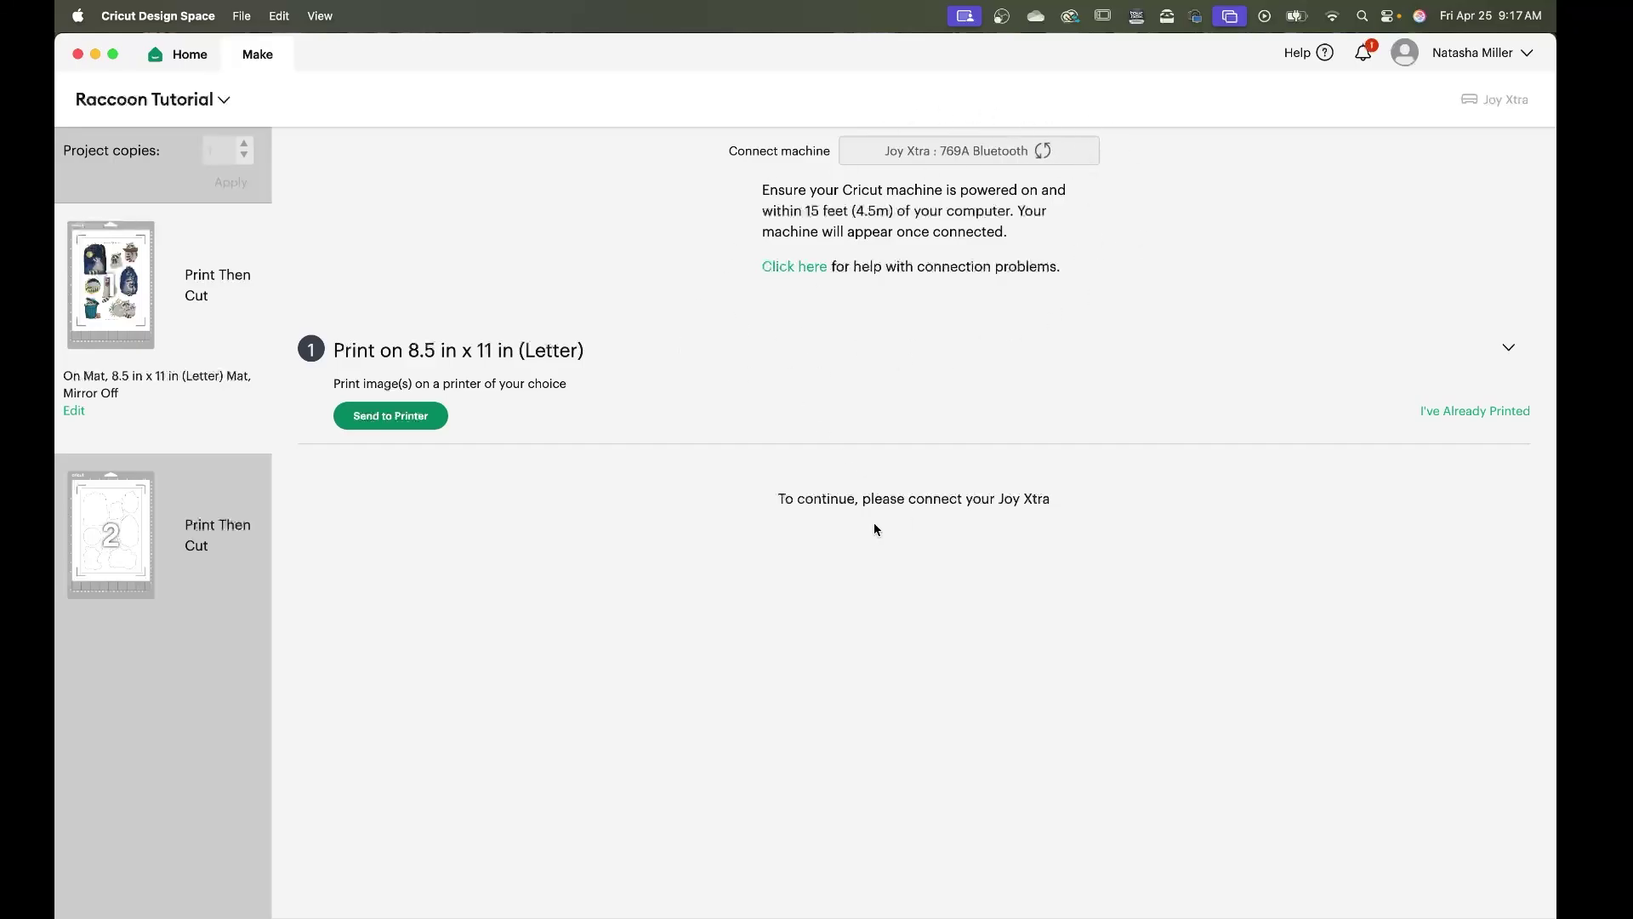
Print the first mat's raccoon sheet on the EPSON ET-8500 Series with Add Bleed off.
click(403, 306)
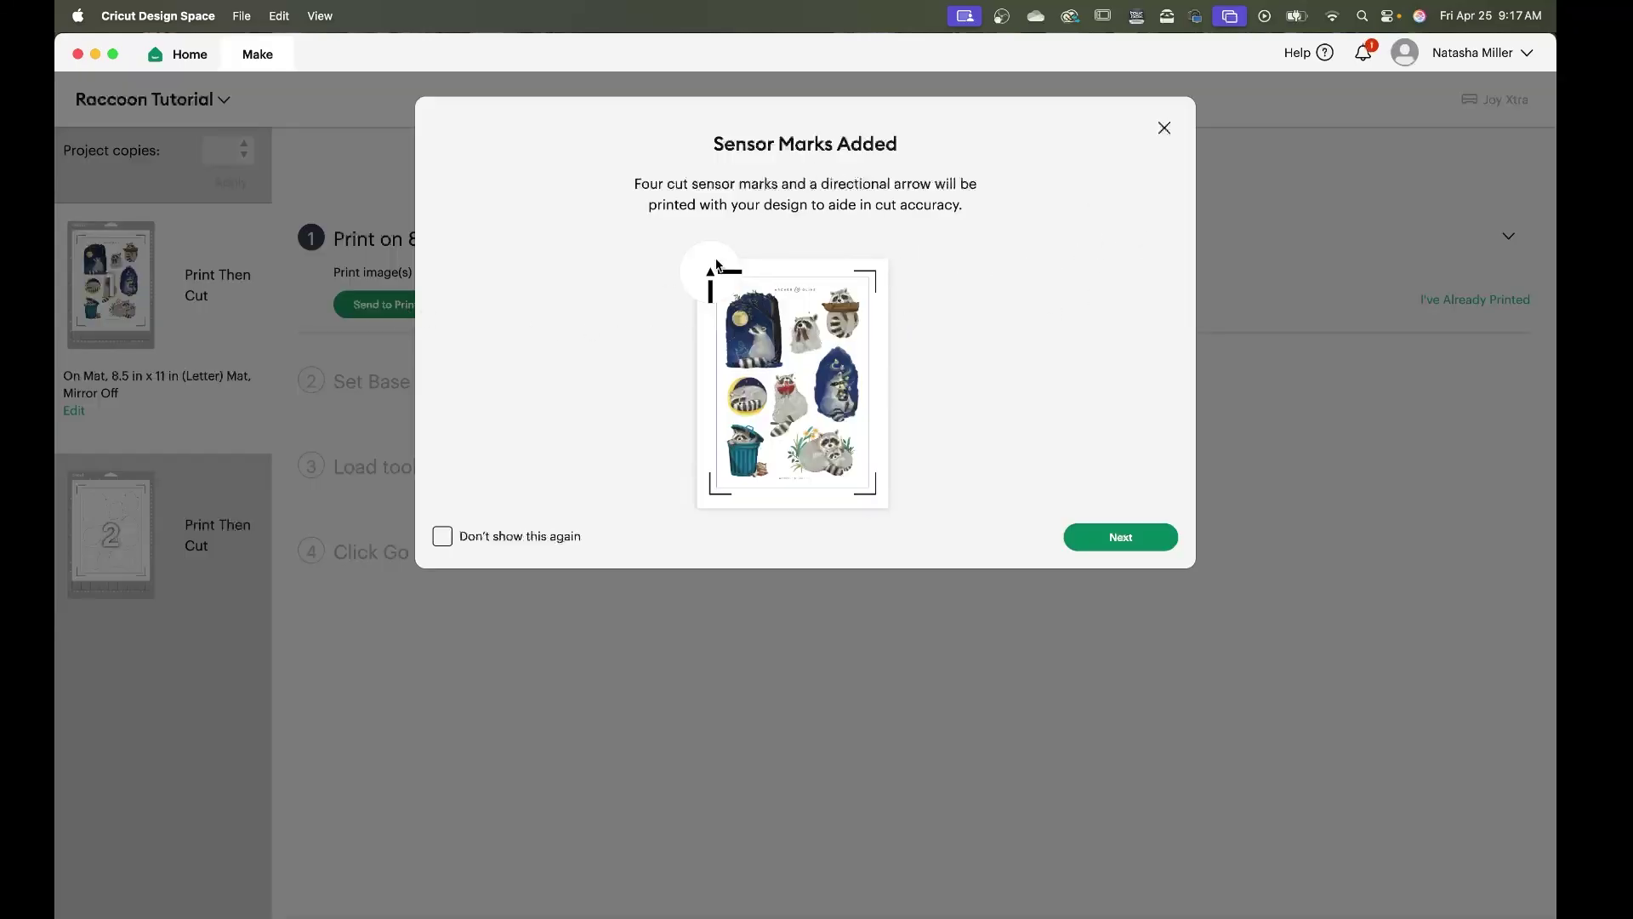
click(1141, 534)
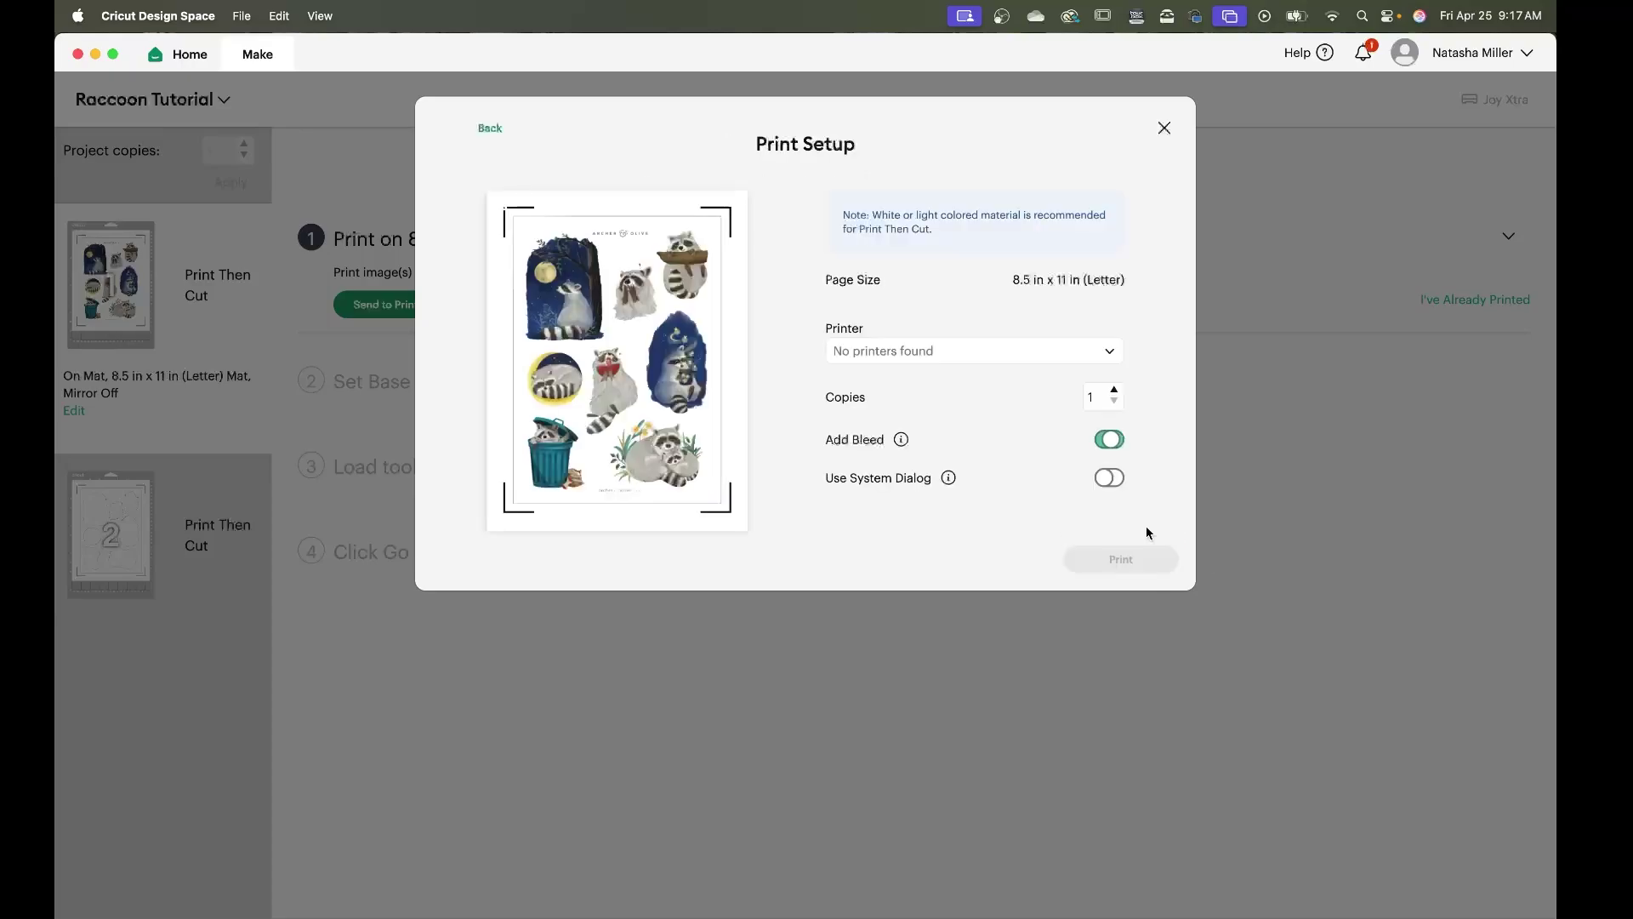
click(1110, 442)
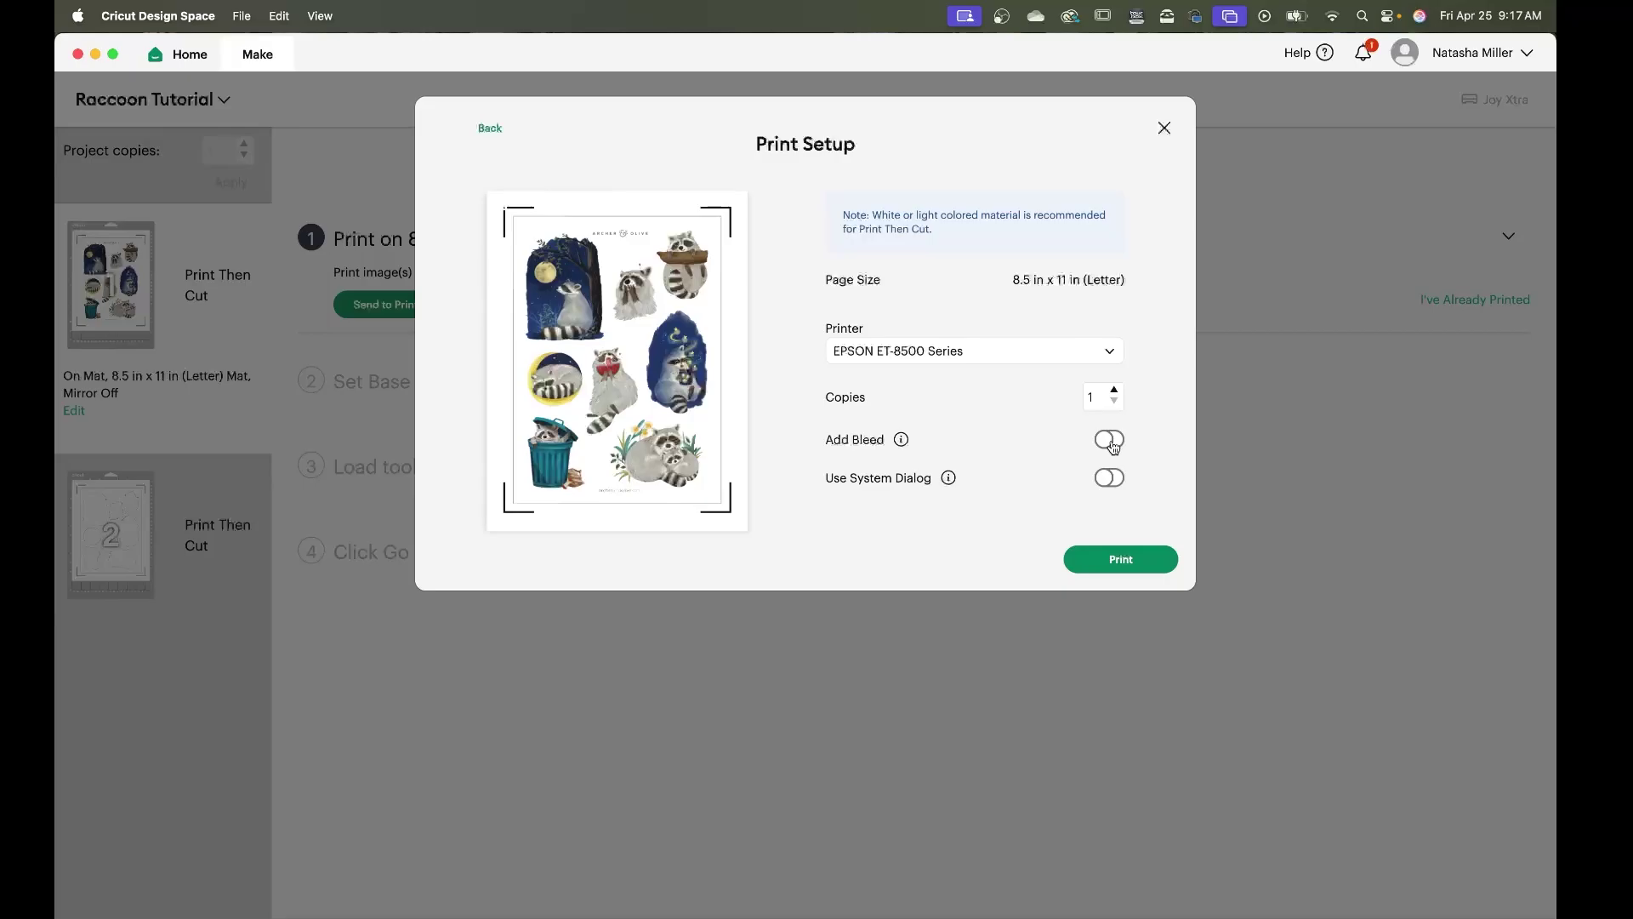
click(1123, 559)
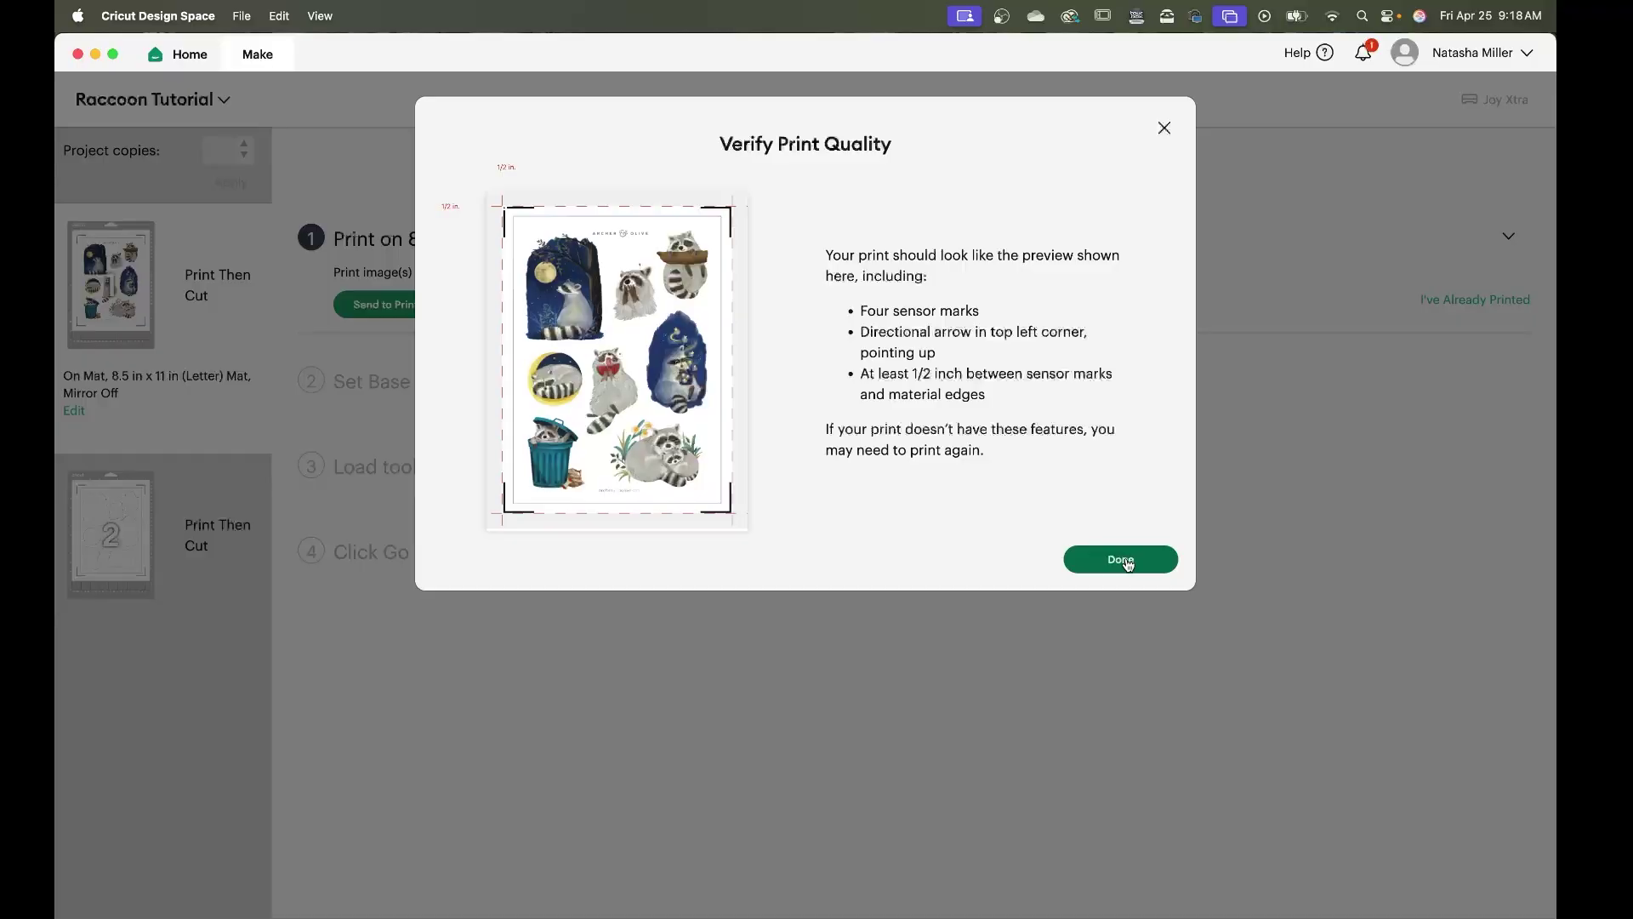
Confirm the print quality, then mark the second mat as already printed.
click(1121, 560)
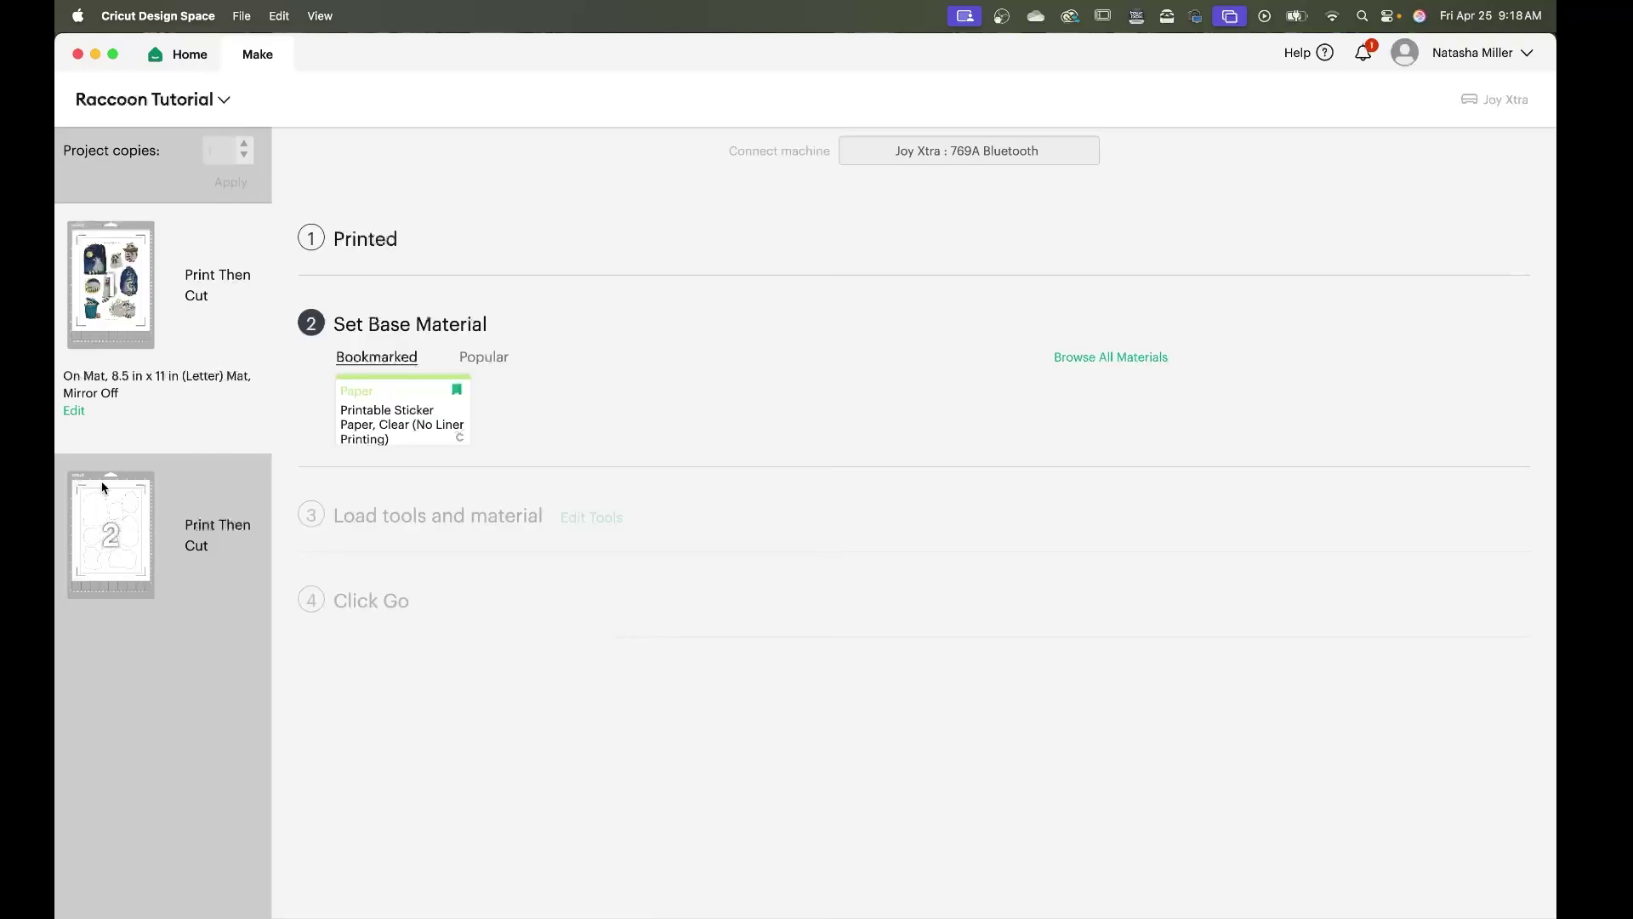
click(102, 492)
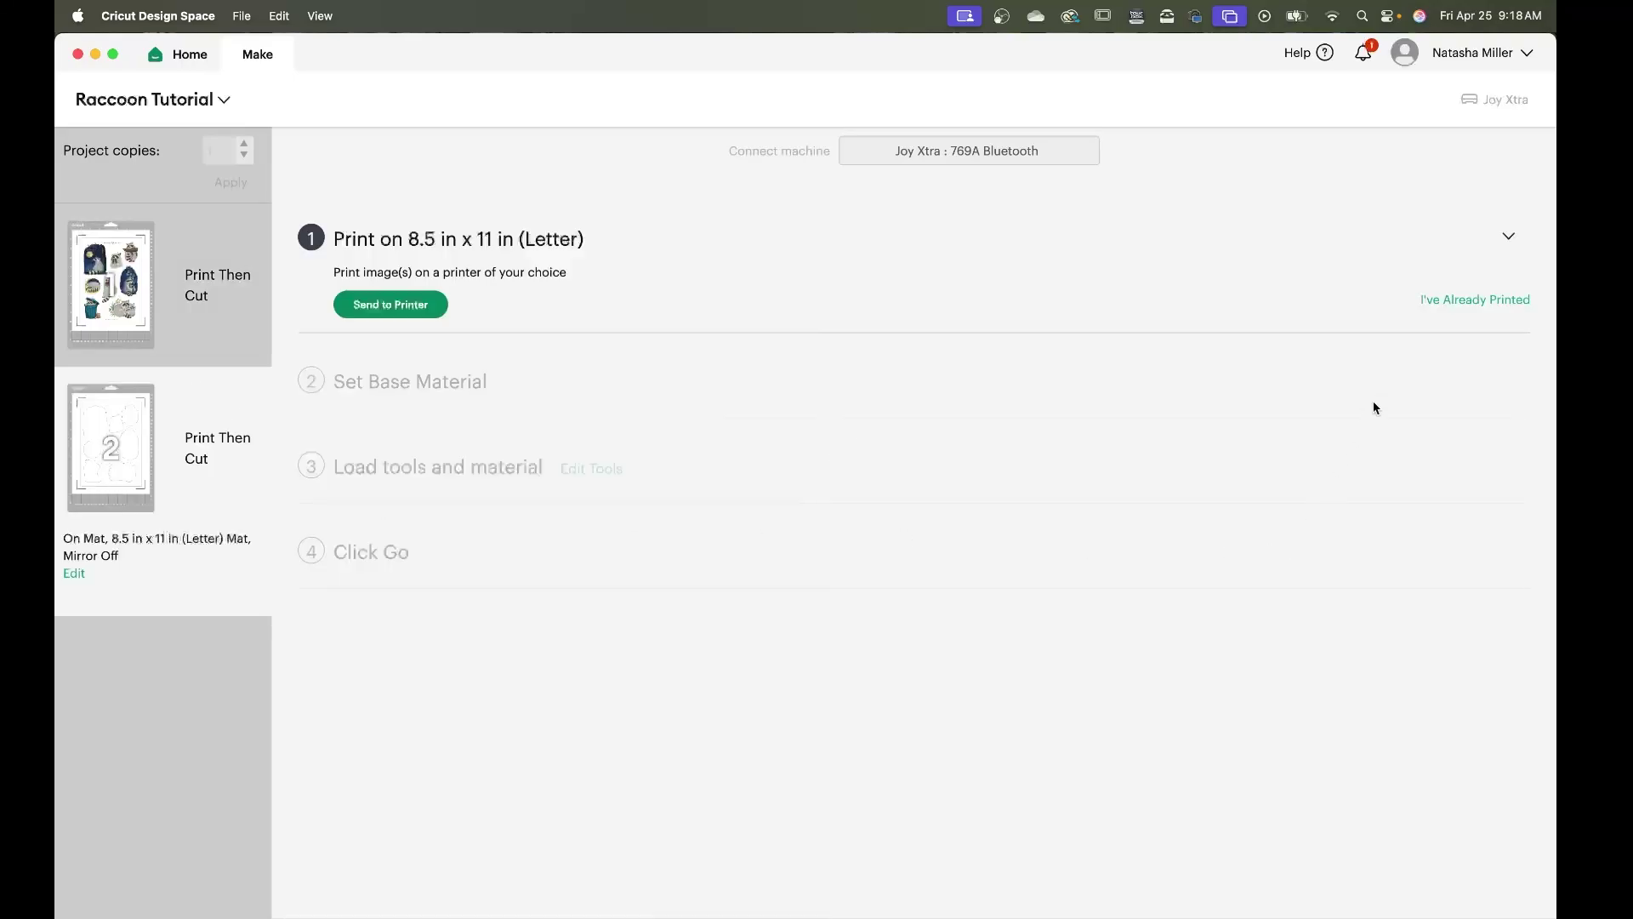
click(1470, 303)
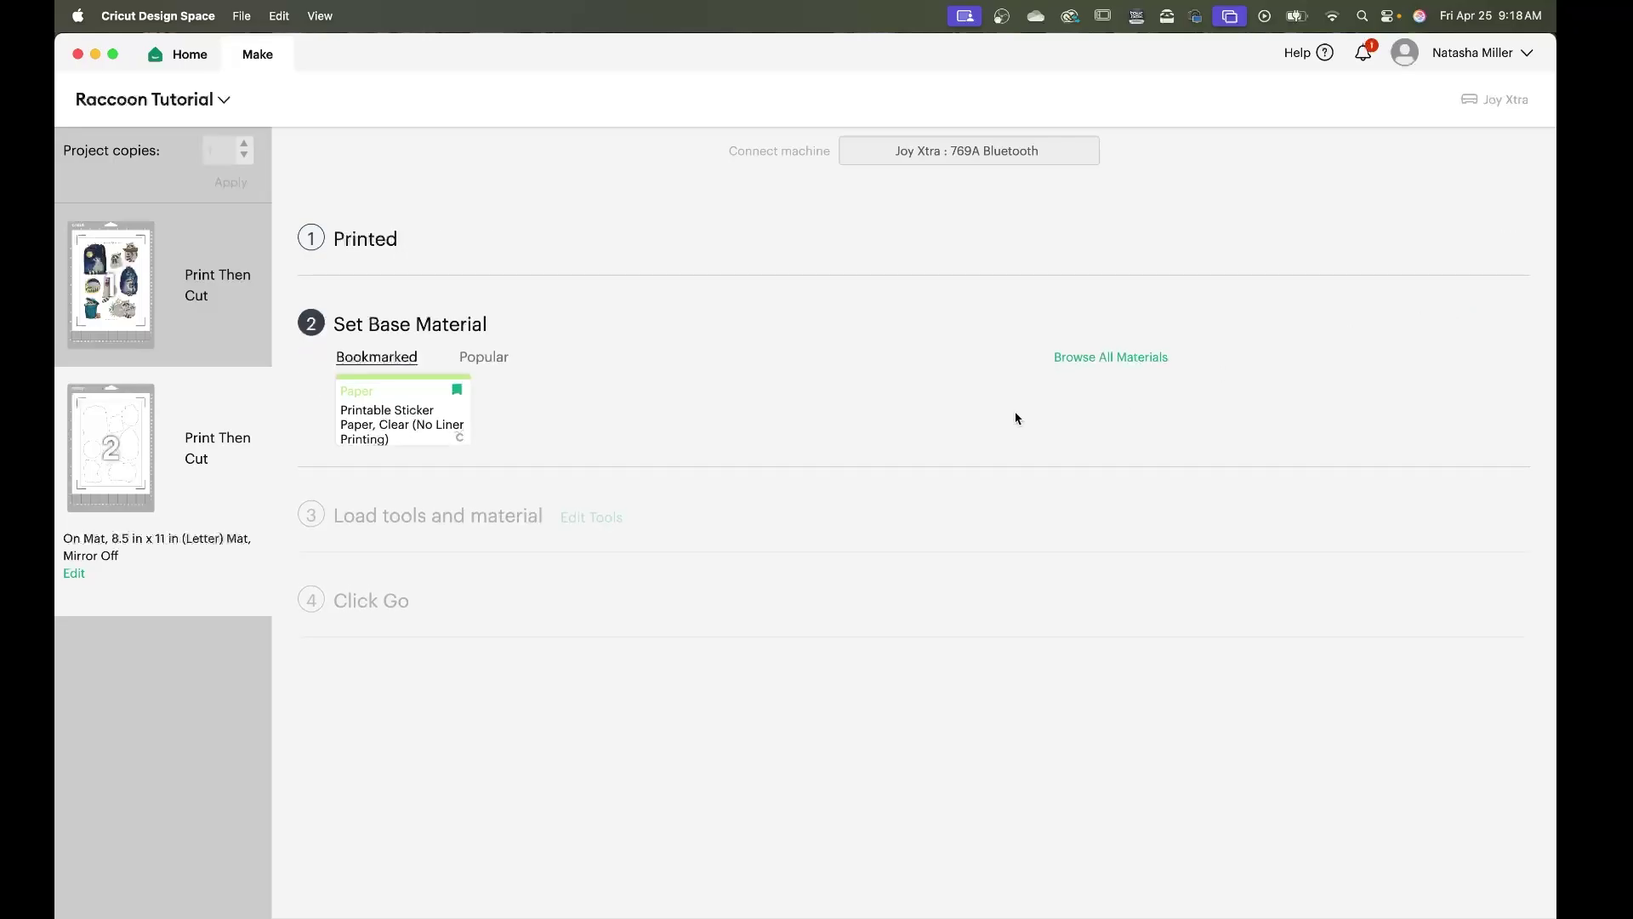
Choose Printable Sticker Paper, Clear (No Liner Printing) as the material with Less pressure.
click(1092, 364)
scroll(785, 580, down, 10)
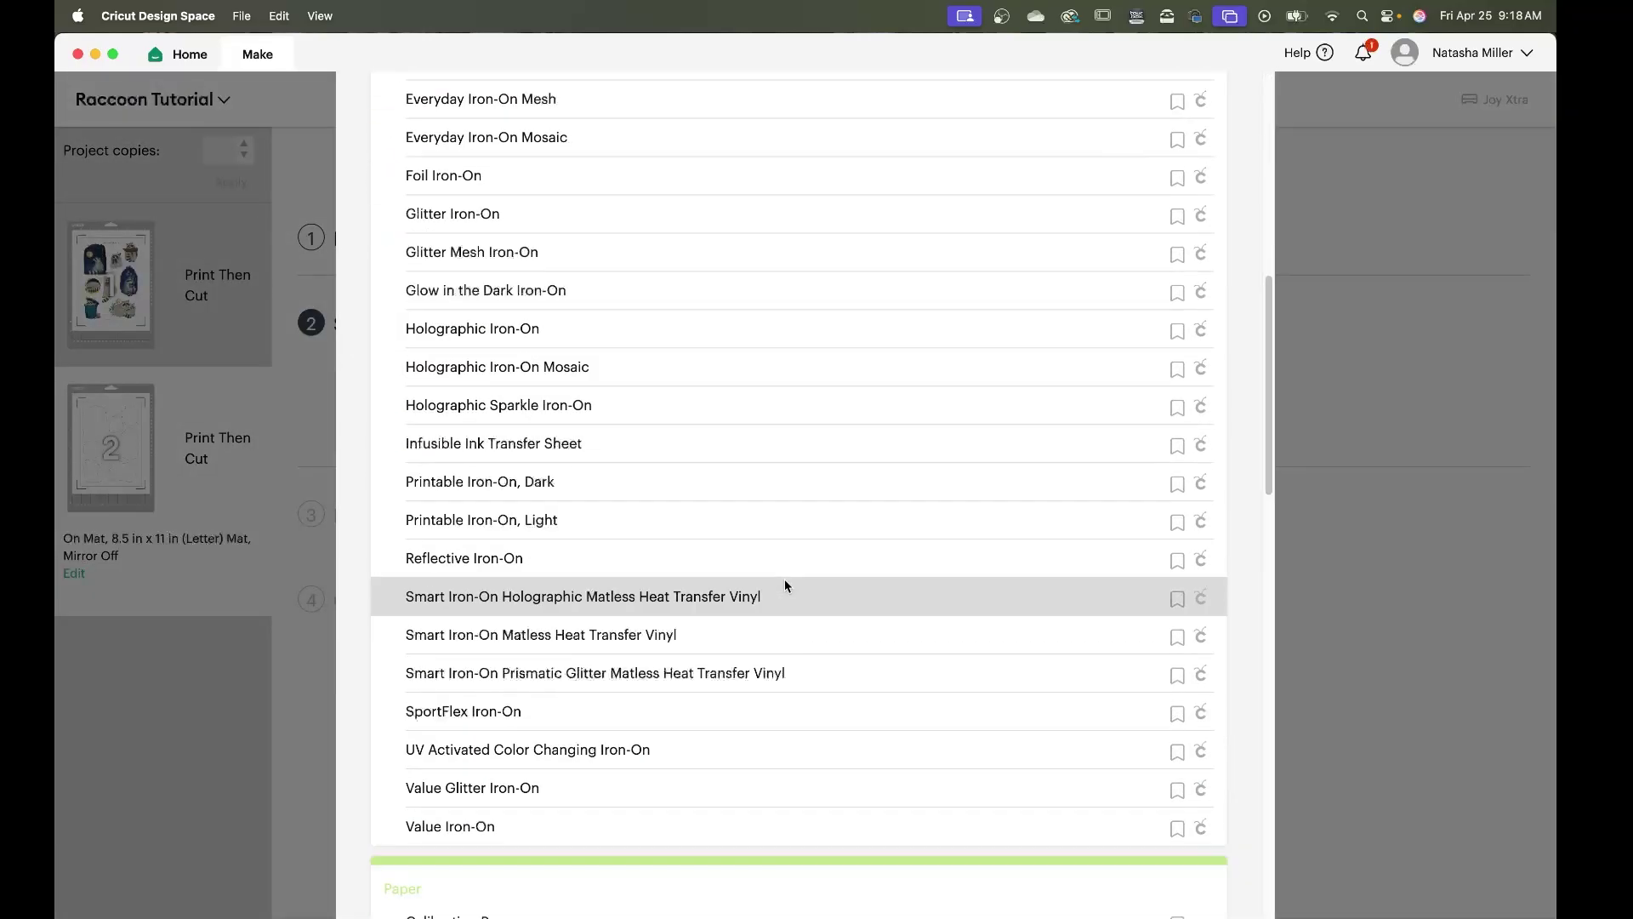
scroll(784, 580, down, 7)
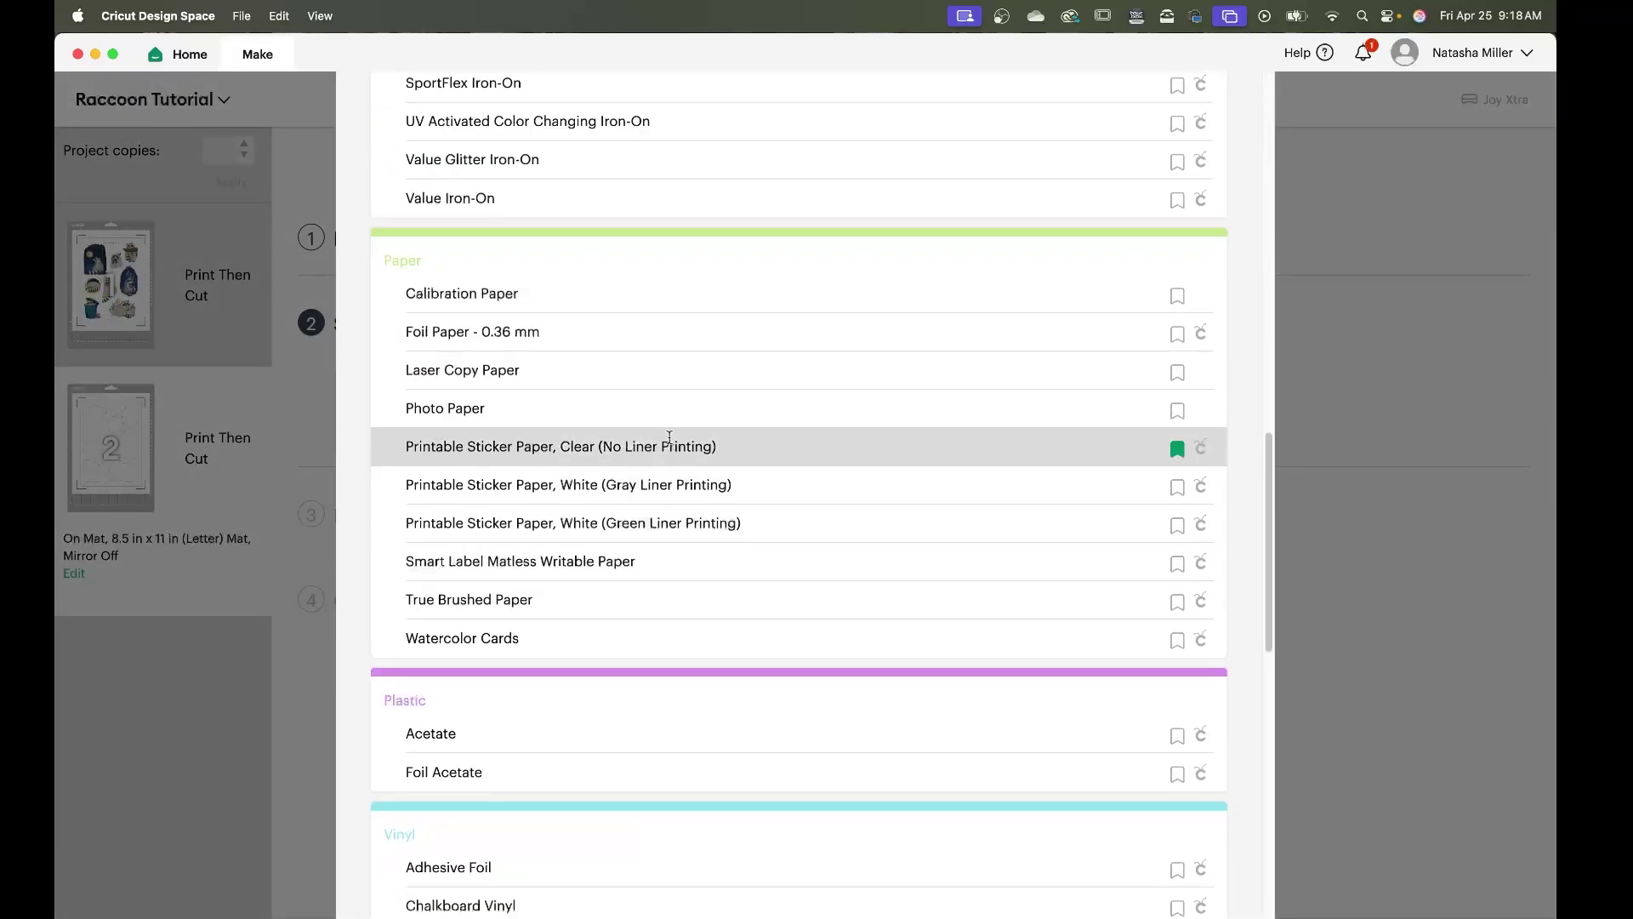
click(767, 446)
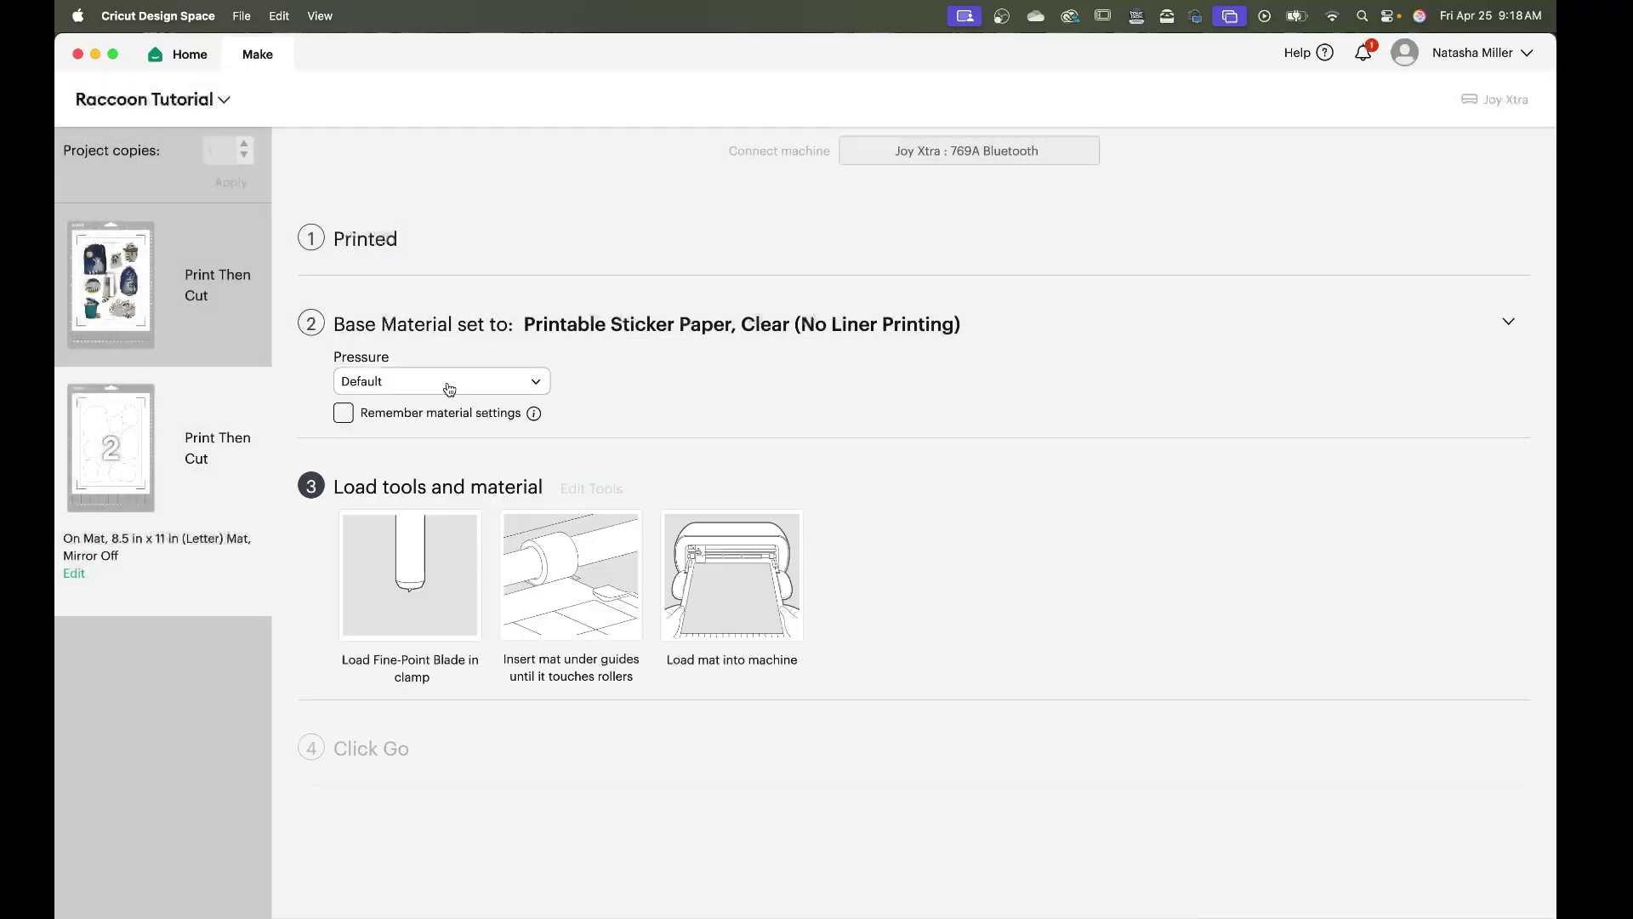
click(449, 388)
click(439, 476)
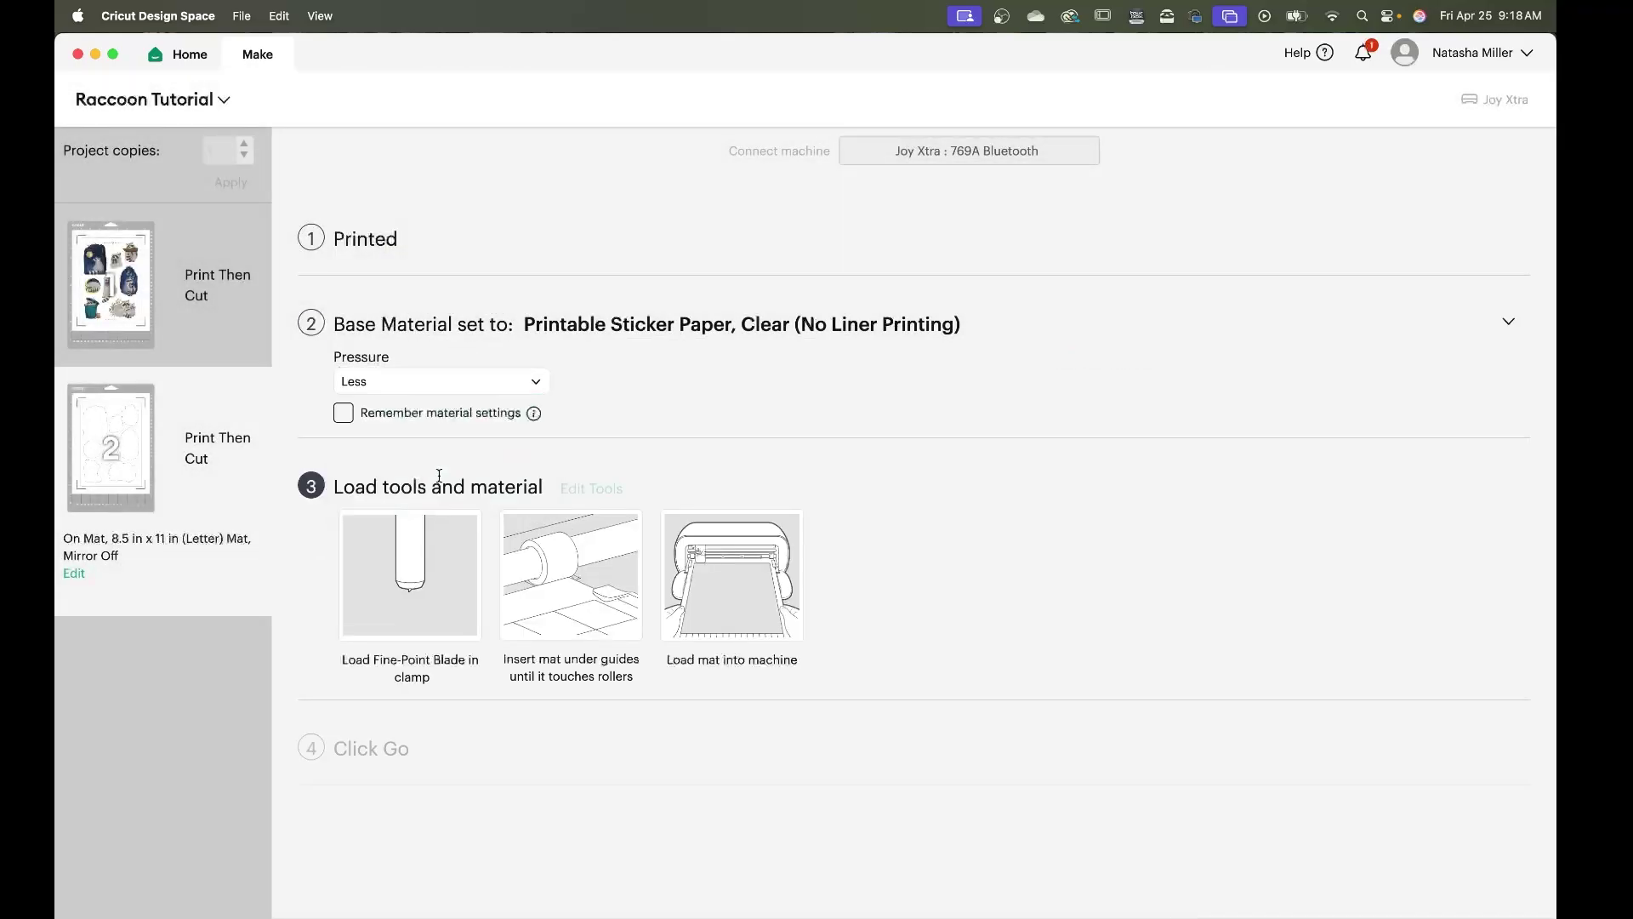